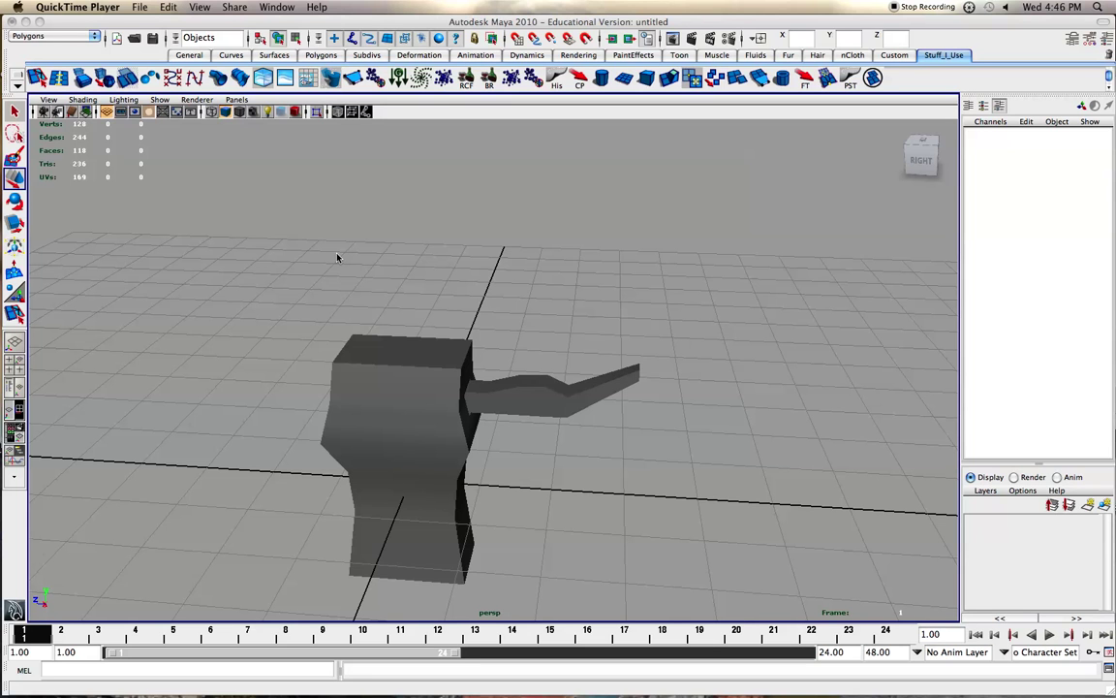
# Step: Group the body block and the attached arm into one group
pyautogui.moveTo(451, 24); pyautogui.dragTo(460, 24)
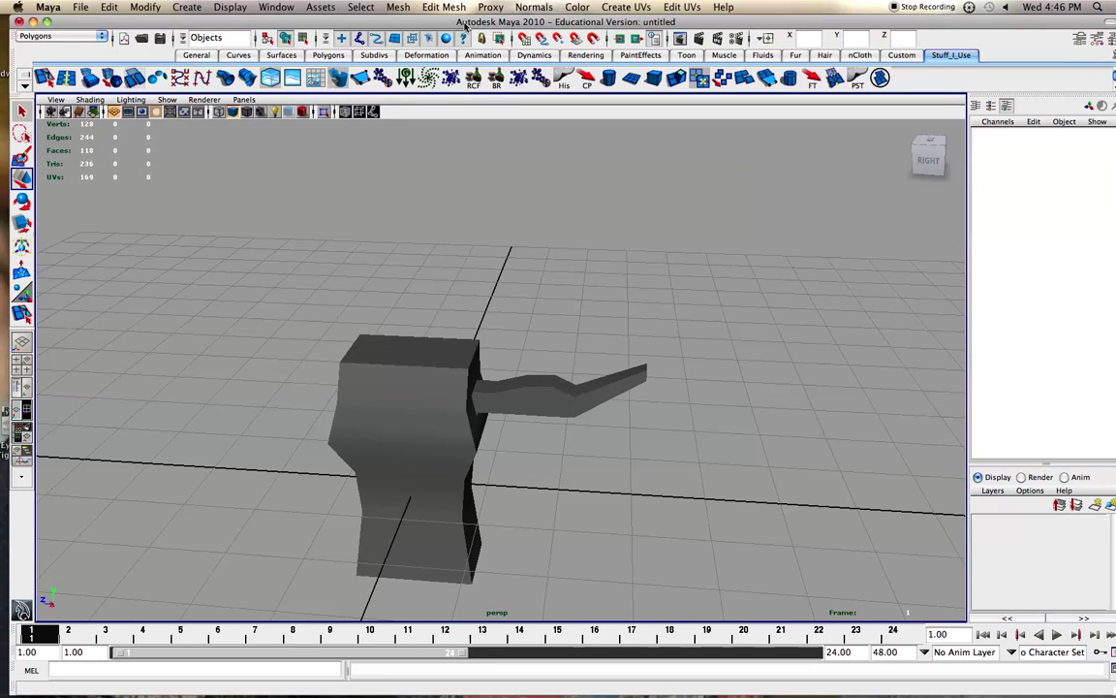
pyautogui.keyDown('alt'); pyautogui.moveTo(431, 381); pyautogui.dragTo(420, 379); pyautogui.keyUp('alt')
pyautogui.keyDown('alt'); pyautogui.moveTo(416, 471); pyautogui.dragTo(420, 473); pyautogui.keyUp('alt')
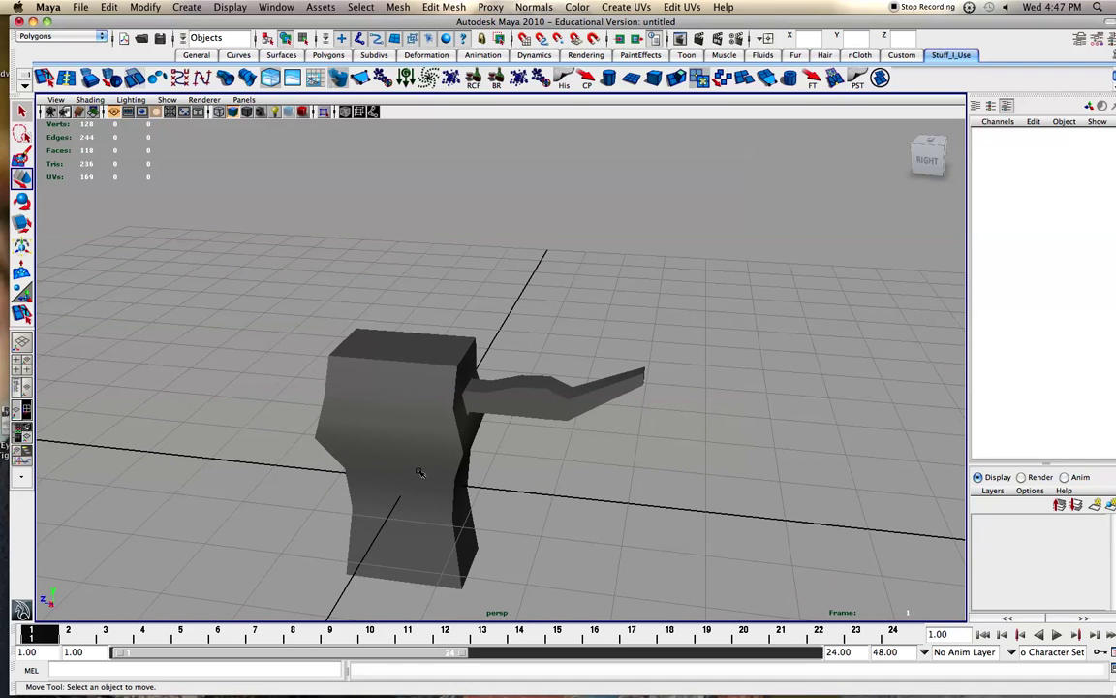
pyautogui.click(444, 395)
pyautogui.keyDown('shift'); pyautogui.click(551, 393); pyautogui.keyUp('shift')
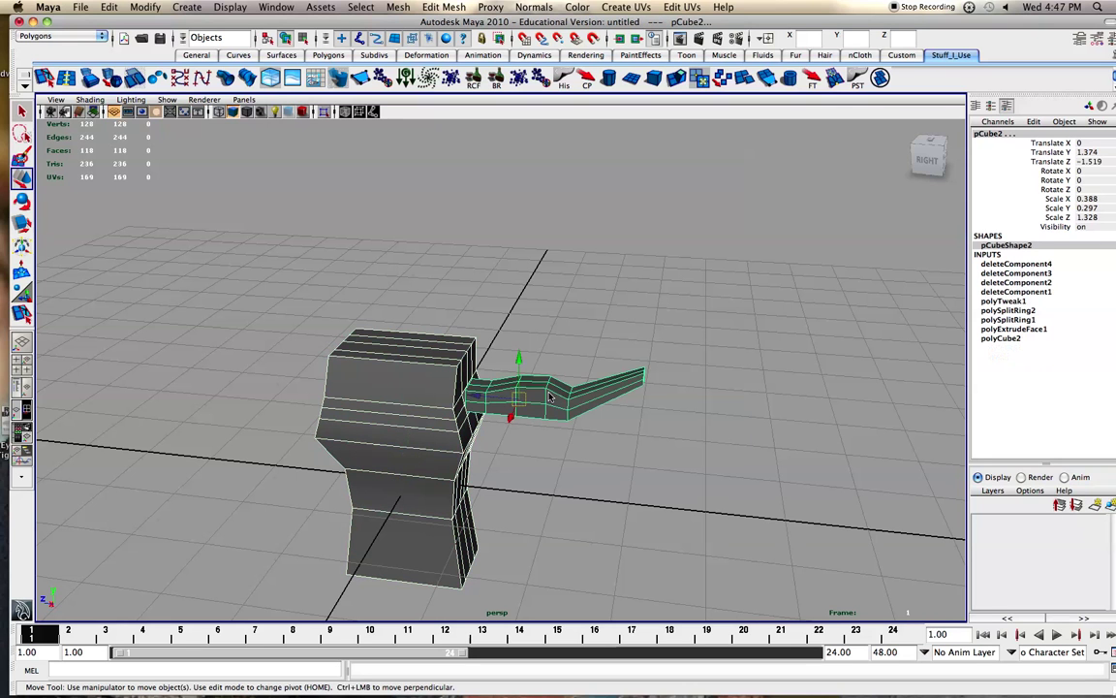
pyautogui.hotkey('ctrl', 'g')
pyautogui.click(542, 340)
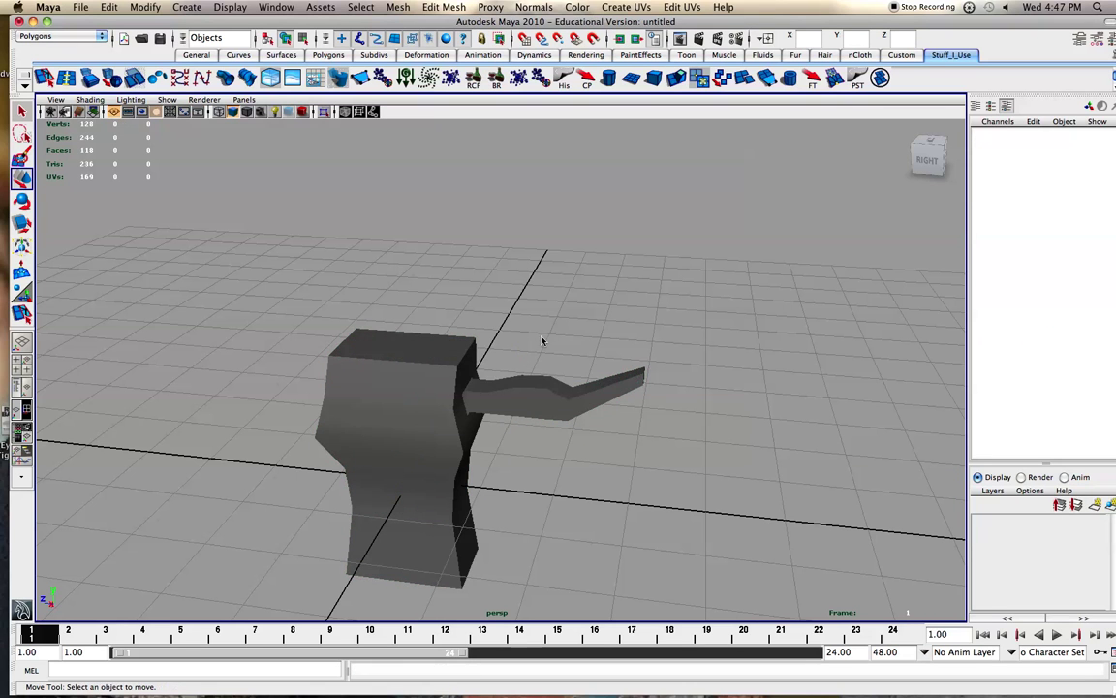
# Step: Select the whole group from its arm and try to move it along X to about -0.365
pyautogui.click(523, 400)
pyautogui.press('Up')
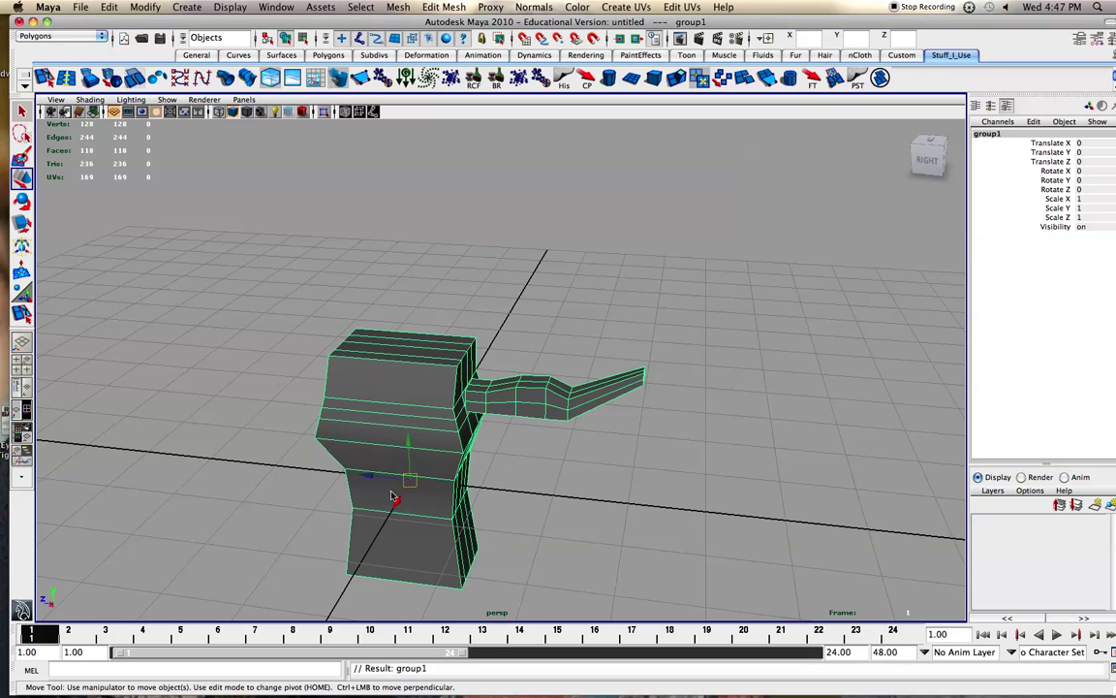
pyautogui.moveTo(397, 505); pyautogui.dragTo(406, 489)
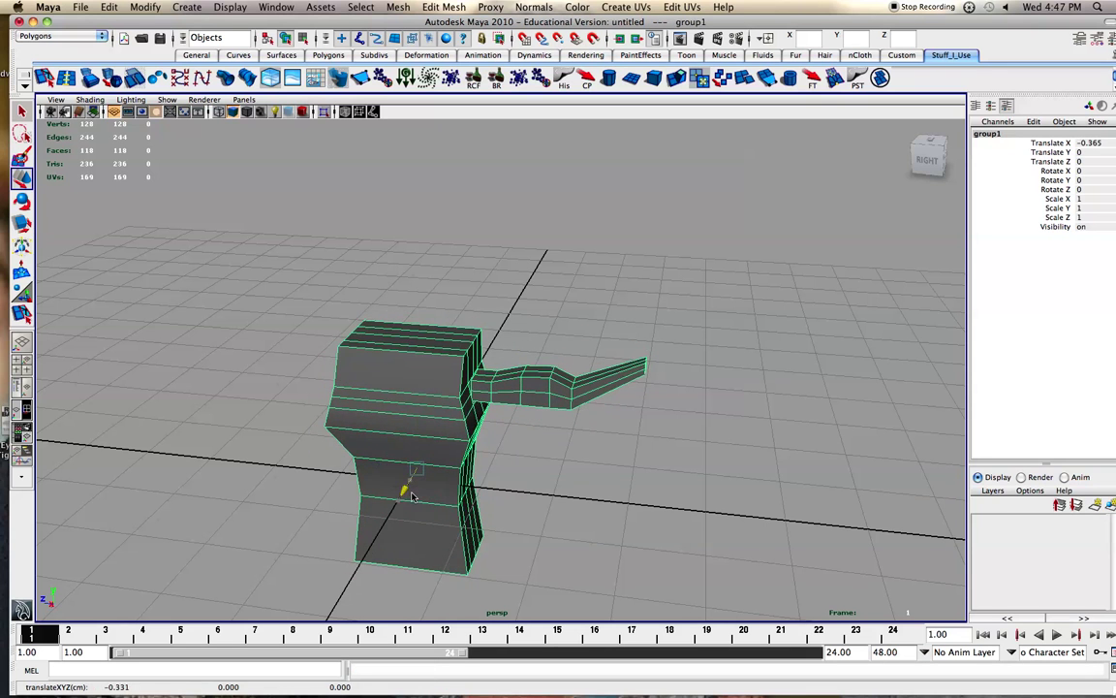
pyautogui.click(500, 458)
pyautogui.scroll(3, 499, 456)
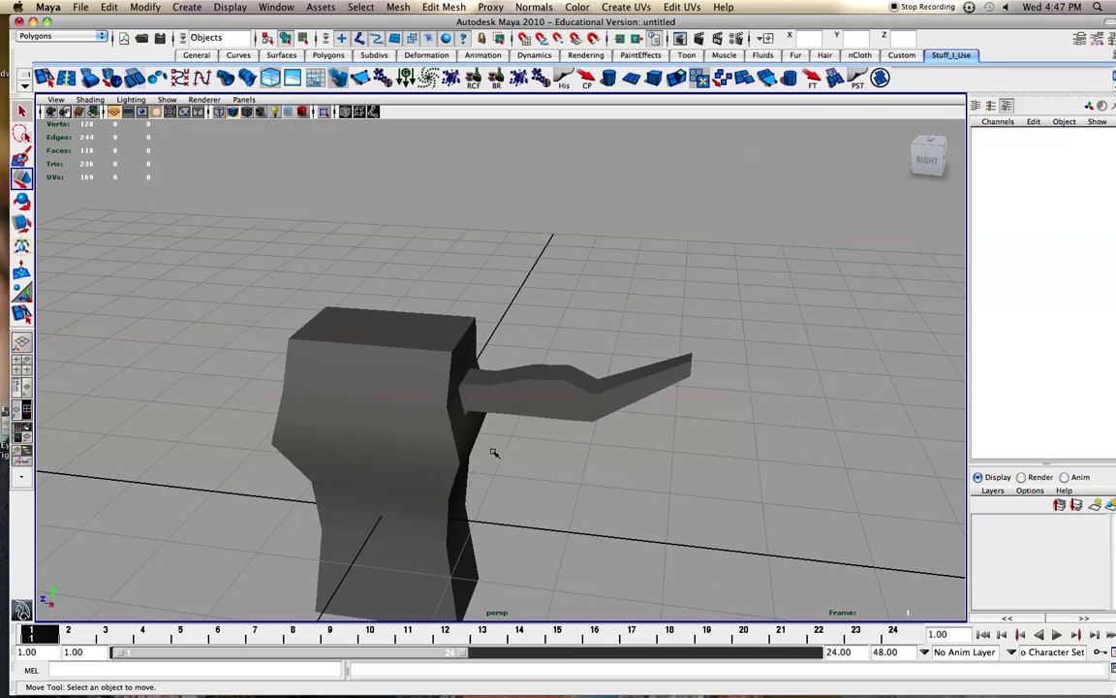
# Step: Examine the joint between body and arm from several angles, selecting each piece individually to check whether they are separate objects
pyautogui.click(509, 399)
pyautogui.click(357, 424)
pyautogui.click(498, 462)
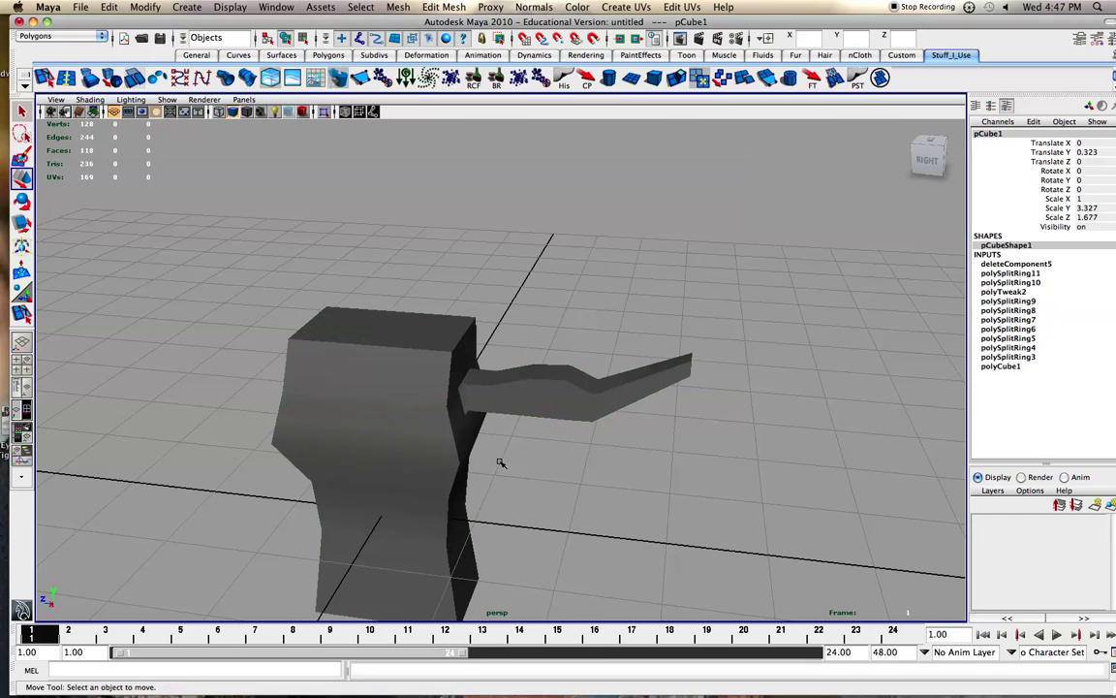
pyautogui.click(508, 406)
pyautogui.click(501, 466)
pyautogui.keyDown('alt'); pyautogui.moveTo(501, 466); pyautogui.dragTo(450, 468); pyautogui.keyUp('alt')
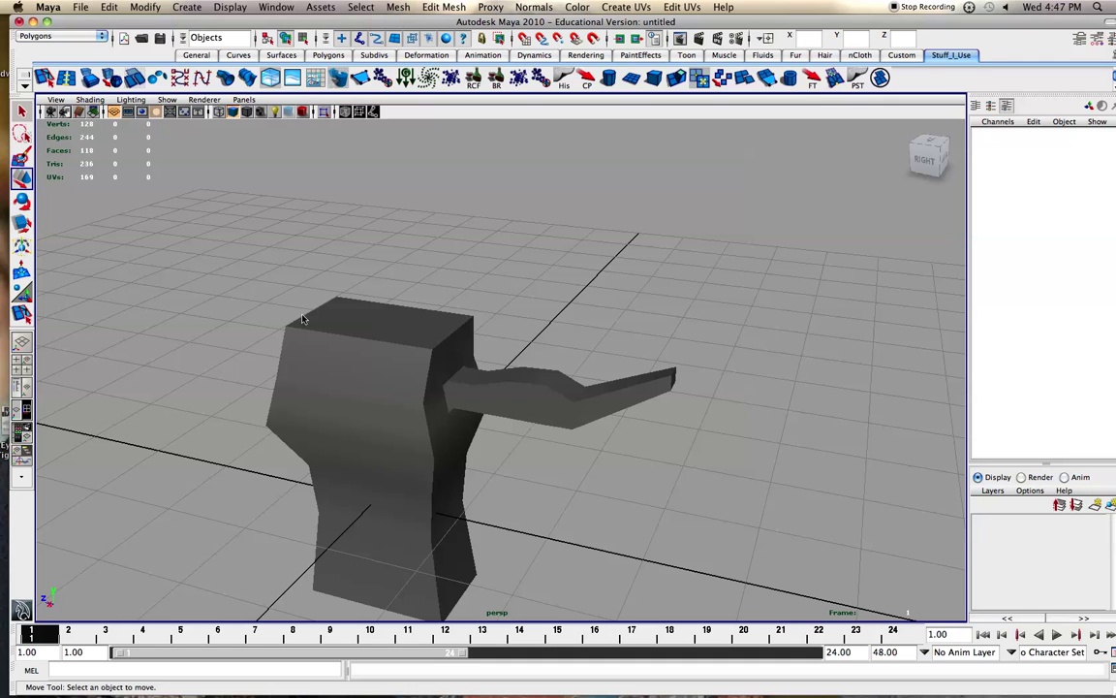
pyautogui.click(513, 389)
pyautogui.click(530, 310)
pyautogui.moveTo(524, 338)
pyautogui.keyDown('alt'); pyautogui.mouseDown()
pyautogui.moveTo(571, 348)
pyautogui.moveTo(506, 344)
pyautogui.mouseUp(); pyautogui.keyUp('alt')
pyautogui.keyDown('alt'); pyautogui.moveTo(454, 364); pyautogui.dragTo(504, 345, button='middle'); pyautogui.keyUp('alt')
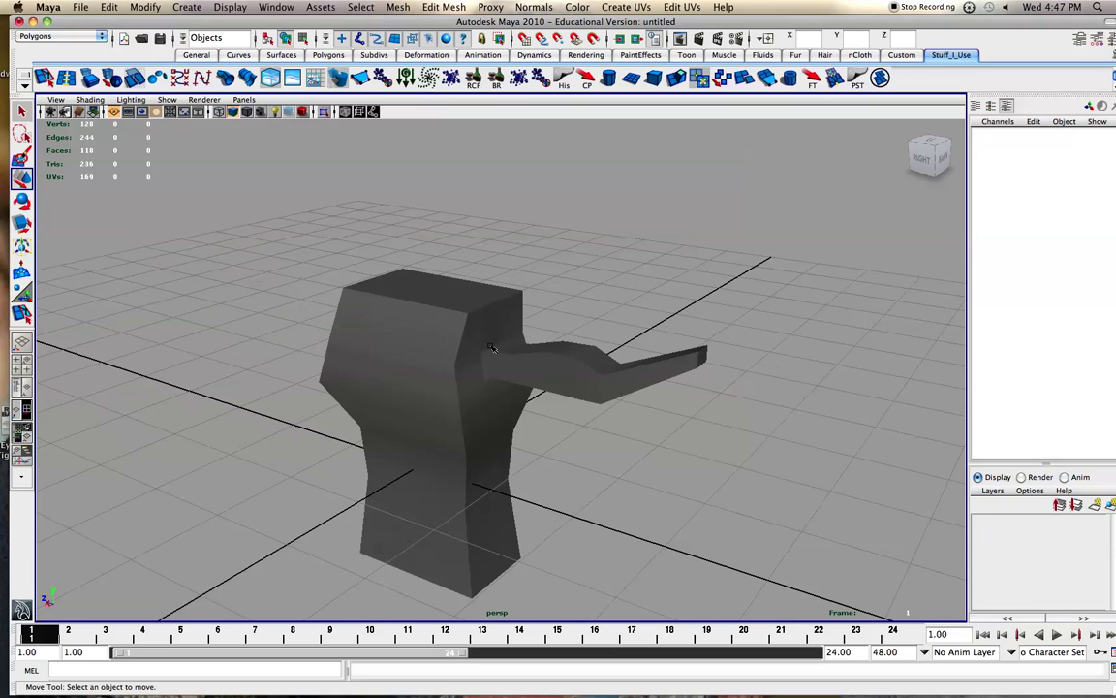
pyautogui.scroll(3, 478, 355)
pyautogui.click(425, 355)
pyautogui.click(522, 357)
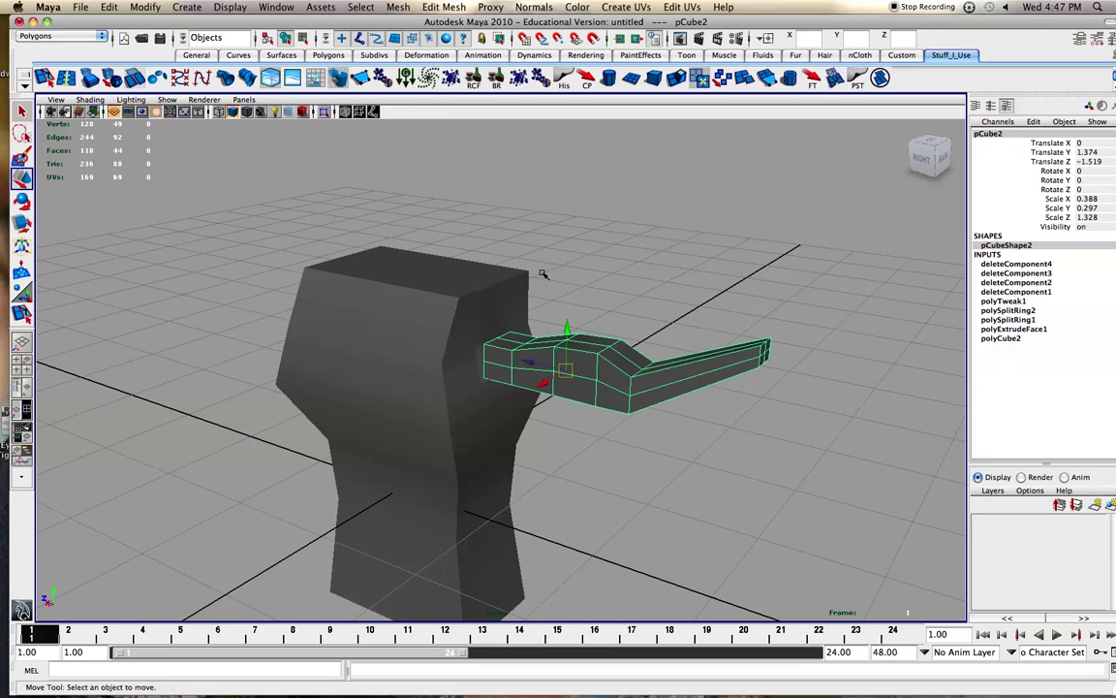
pyautogui.click(543, 275)
pyautogui.keyDown('alt'); pyautogui.moveTo(543, 279); pyautogui.dragTo(571, 292); pyautogui.keyUp('alt')
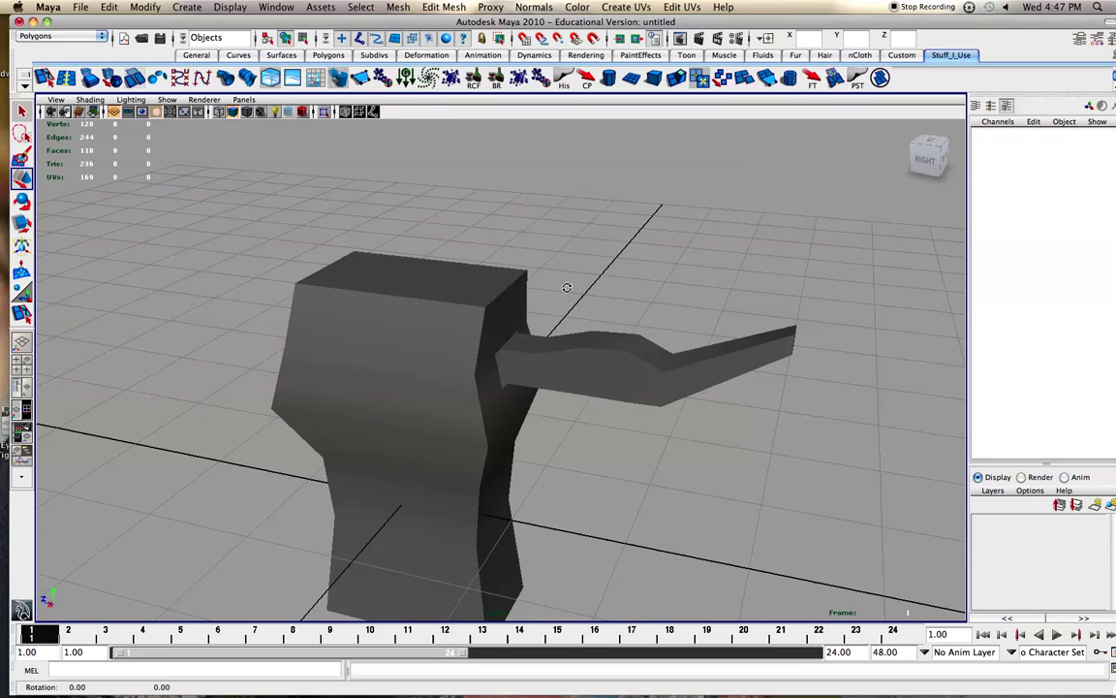
# Step: Duplicate the body and arm together, move the copies back about 2 units along X, and repeat the duplication with the same offset
pyautogui.click(559, 350)
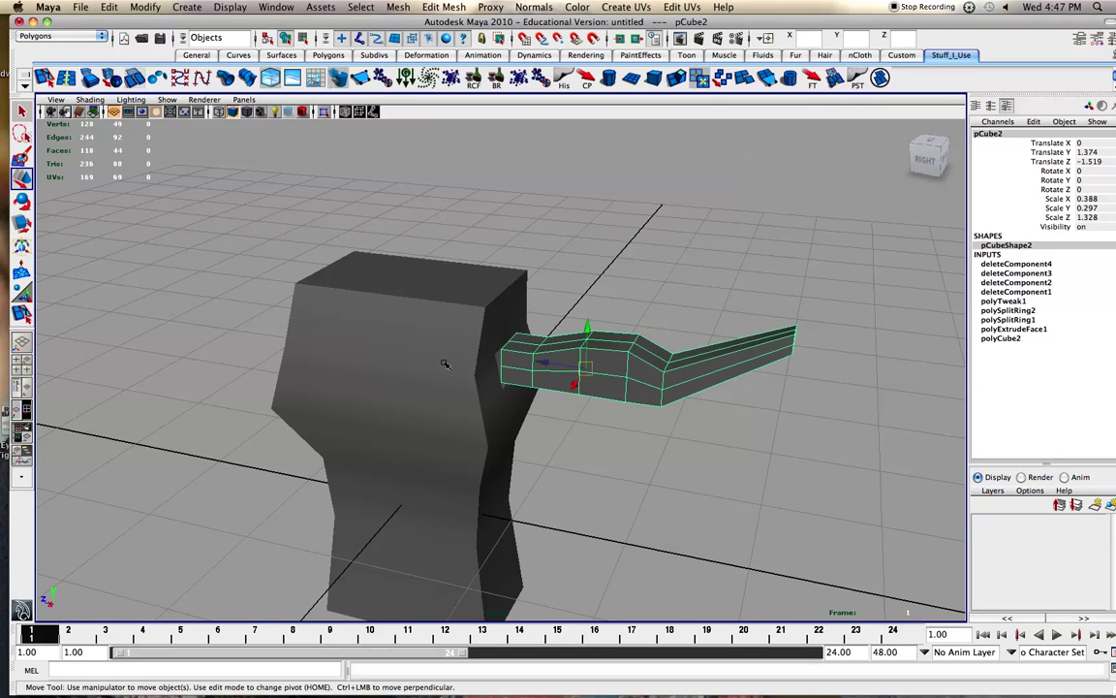
pyautogui.keyDown('shift'); pyautogui.click(409, 363); pyautogui.keyUp('shift')
pyautogui.hotkey('ctrl', 'd')
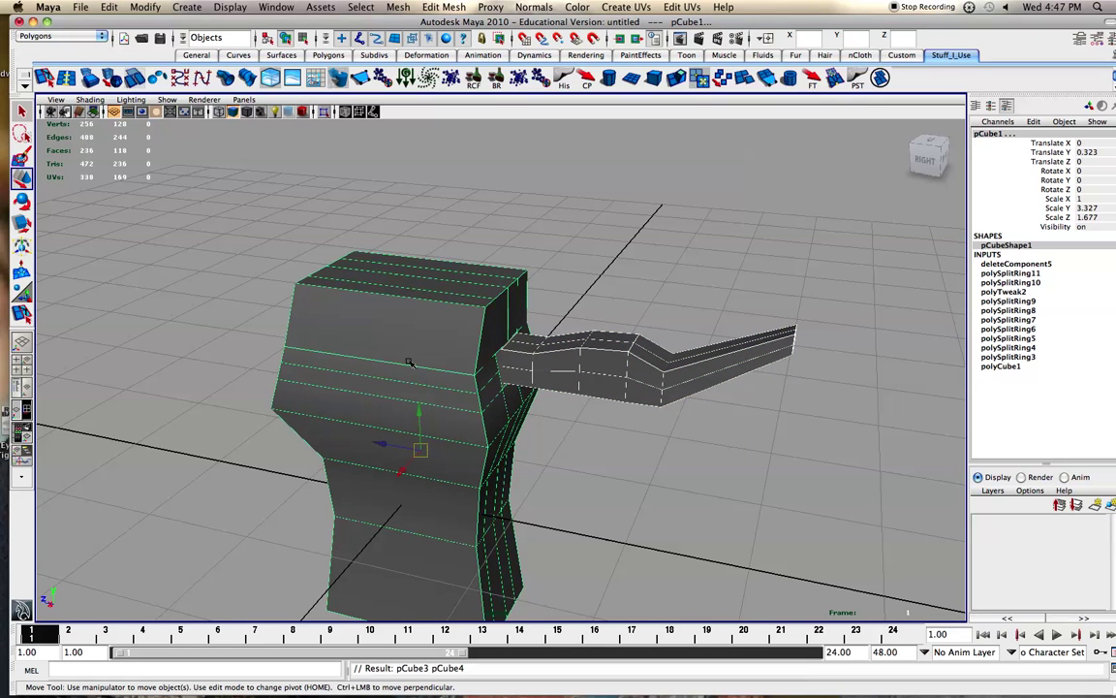
pyautogui.moveTo(395, 473); pyautogui.dragTo(515, 422)
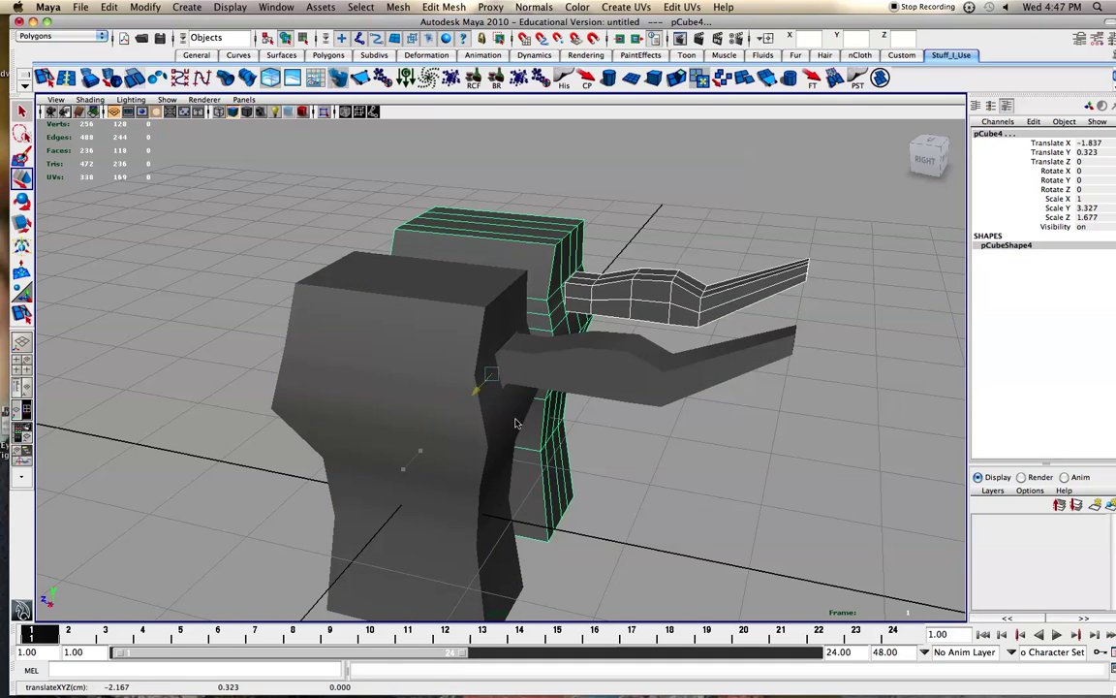
pyautogui.hotkey('shift', 'd')
pyautogui.click(712, 483)
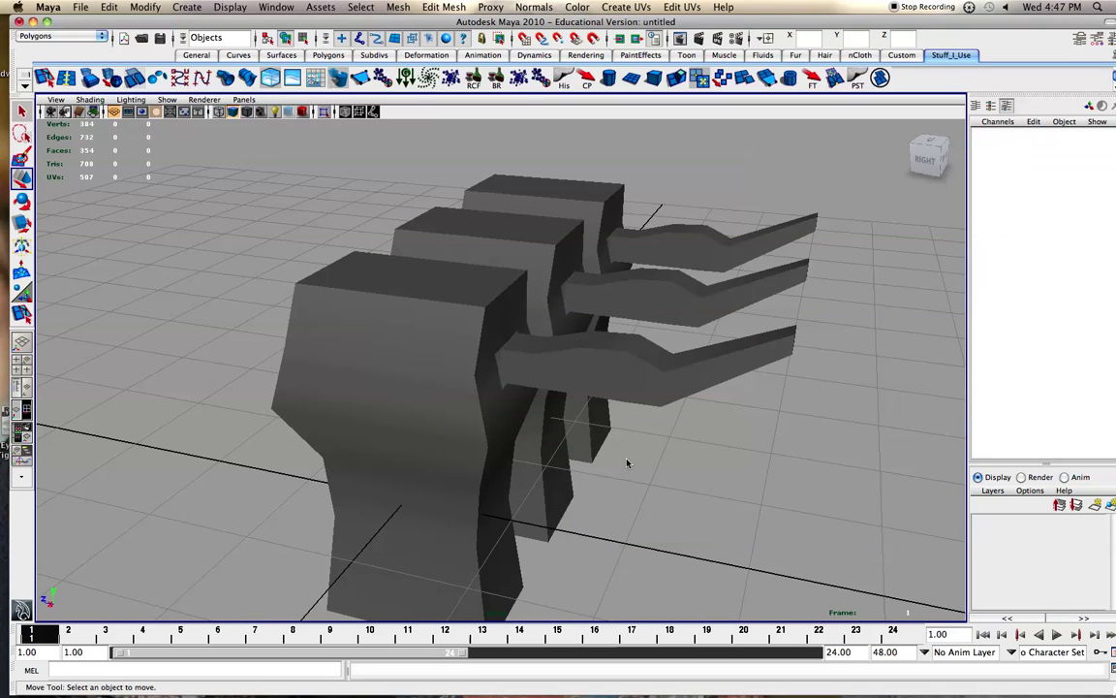
# Step: Nudge the front model's arm along Z to -1.52 so that its open end sits close to the body's hole
pyautogui.keyDown('alt'); pyautogui.moveTo(625, 460); pyautogui.dragTo(688, 450, button='middle'); pyautogui.keyUp('alt')
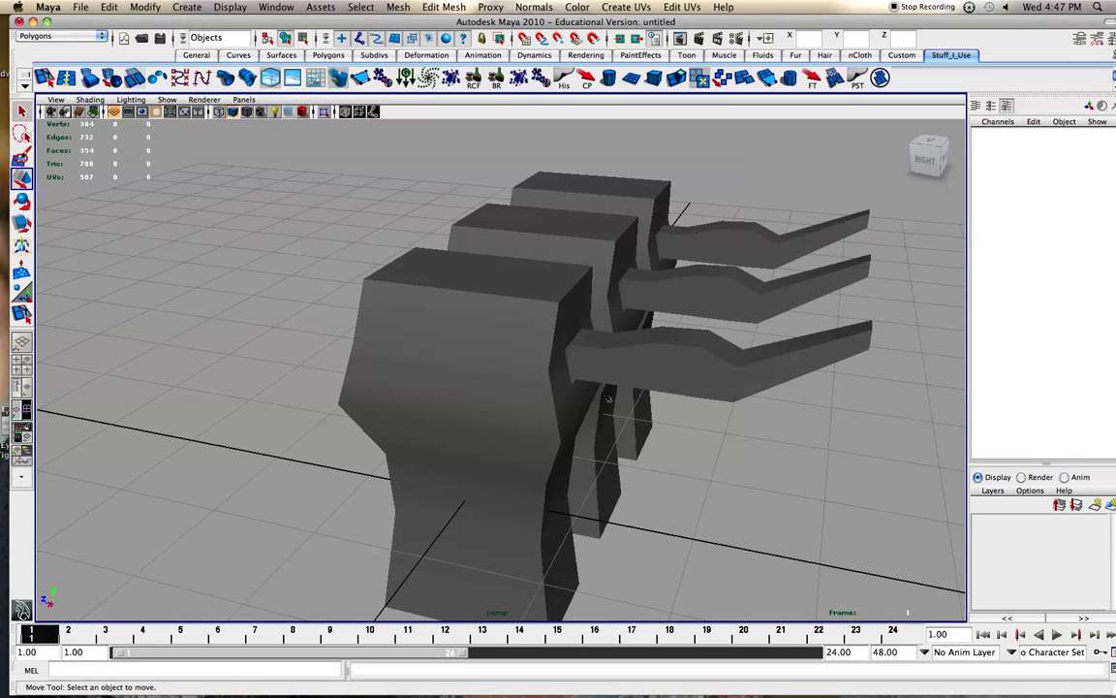
pyautogui.click(501, 403)
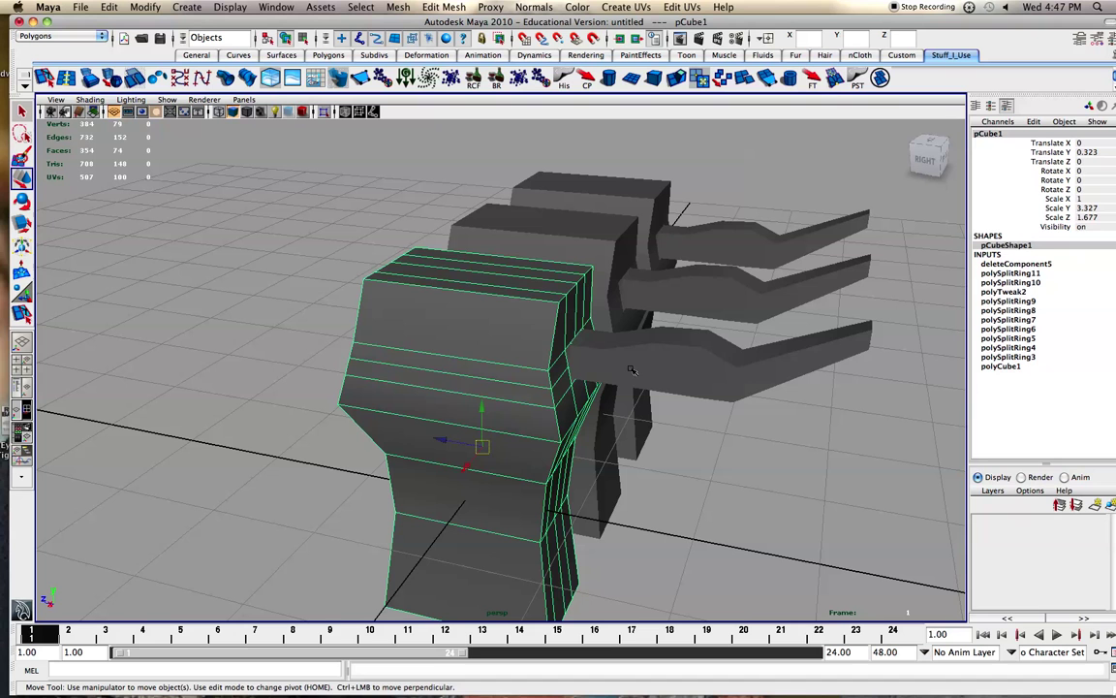
pyautogui.keyDown('shift'); pyautogui.click(631, 370); pyautogui.keyUp('shift')
pyautogui.click(677, 474)
pyautogui.keyDown('alt'); pyautogui.moveTo(623, 407); pyautogui.dragTo(568, 433, button='middle'); pyautogui.keyUp('alt')
pyautogui.scroll(8, 568, 433)
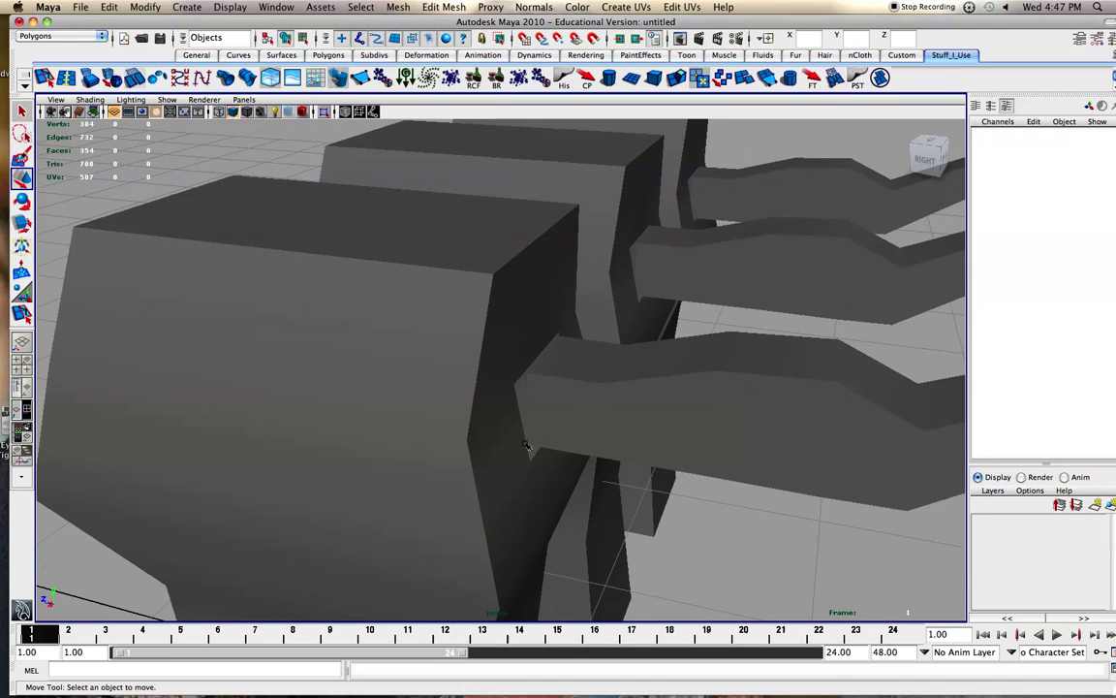
pyautogui.click(606, 421)
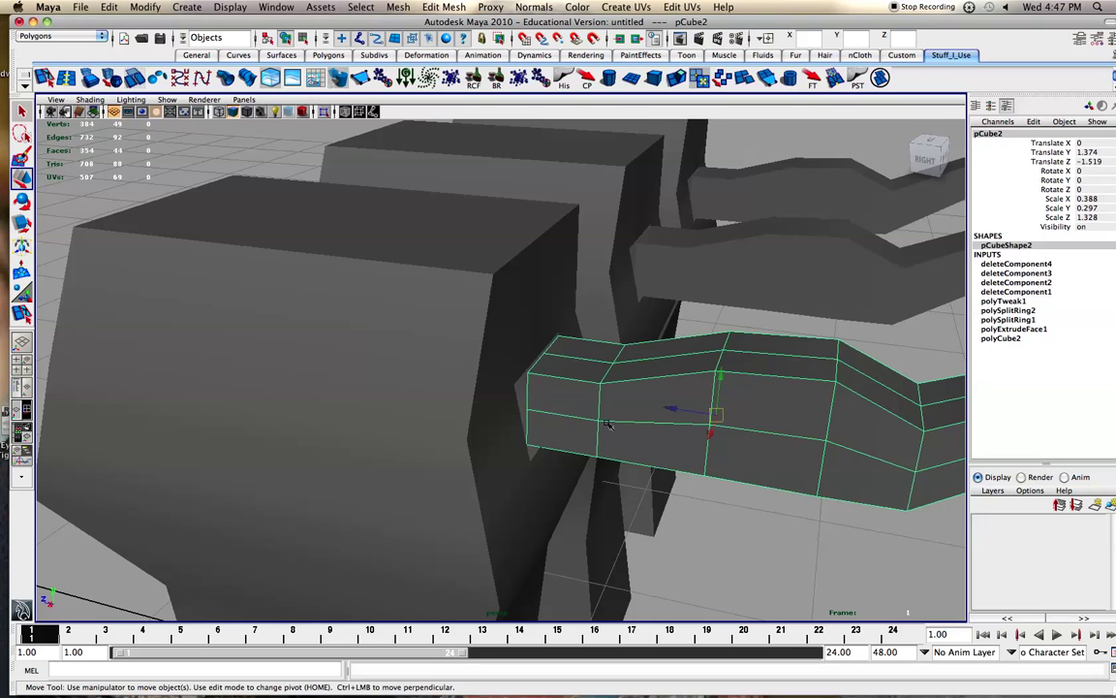
pyautogui.keyDown('alt'); pyautogui.moveTo(606, 423); pyautogui.dragTo(650, 397); pyautogui.keyUp('alt')
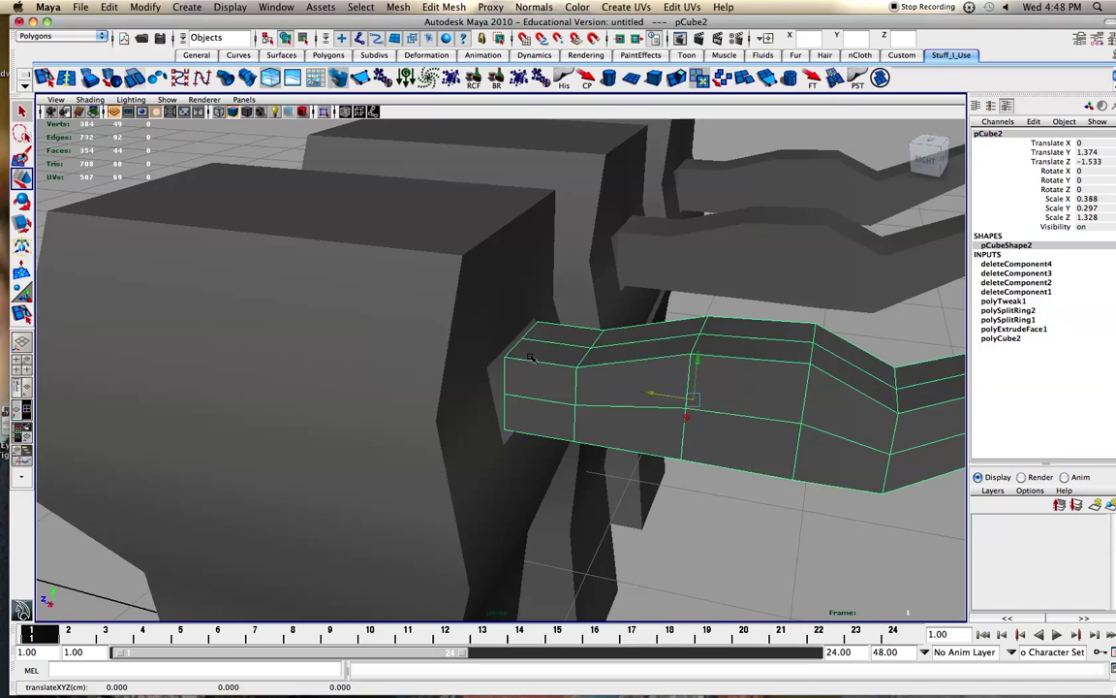
pyautogui.keyDown('alt'); pyautogui.moveTo(533, 391); pyautogui.dragTo(515, 420); pyautogui.keyUp('alt')
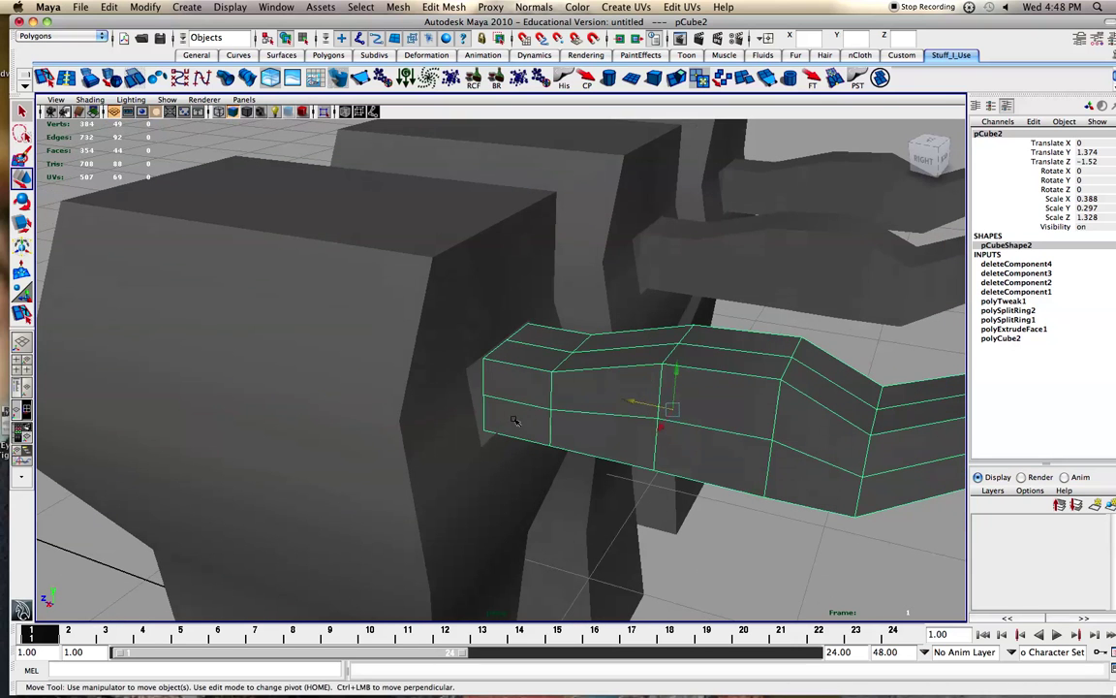
# Step: Combine the front model's body and arm into a single mesh and deselect it
pyautogui.click(491, 318)
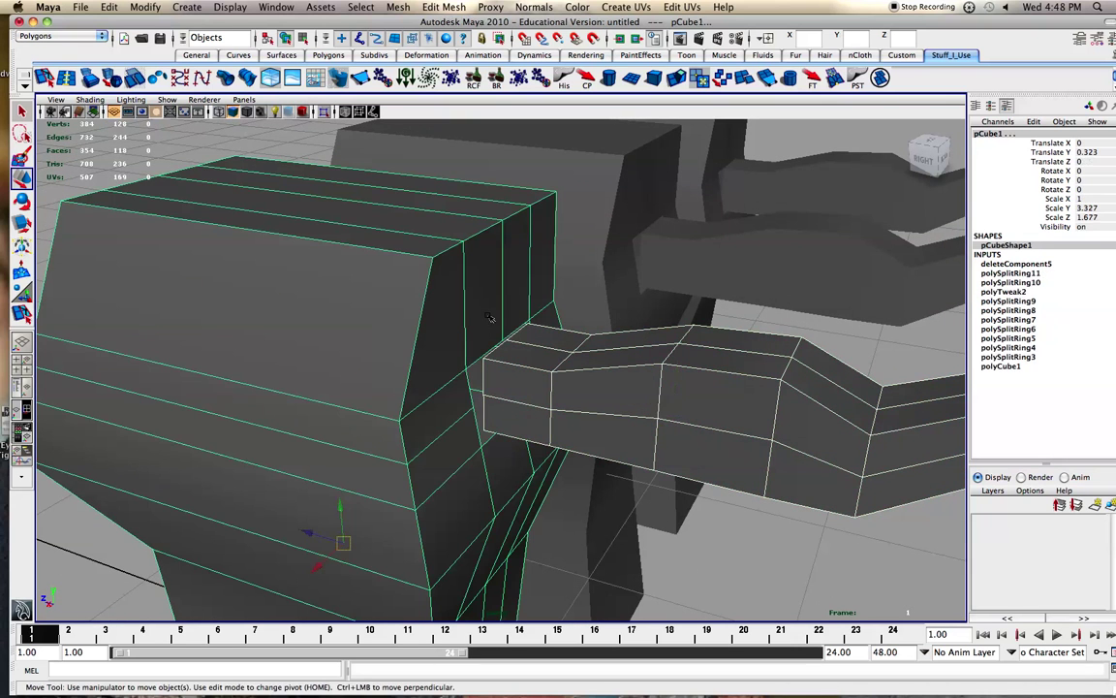
pyautogui.click(361, 6)
pyautogui.moveTo(397, 7)
pyautogui.click(408, 34)
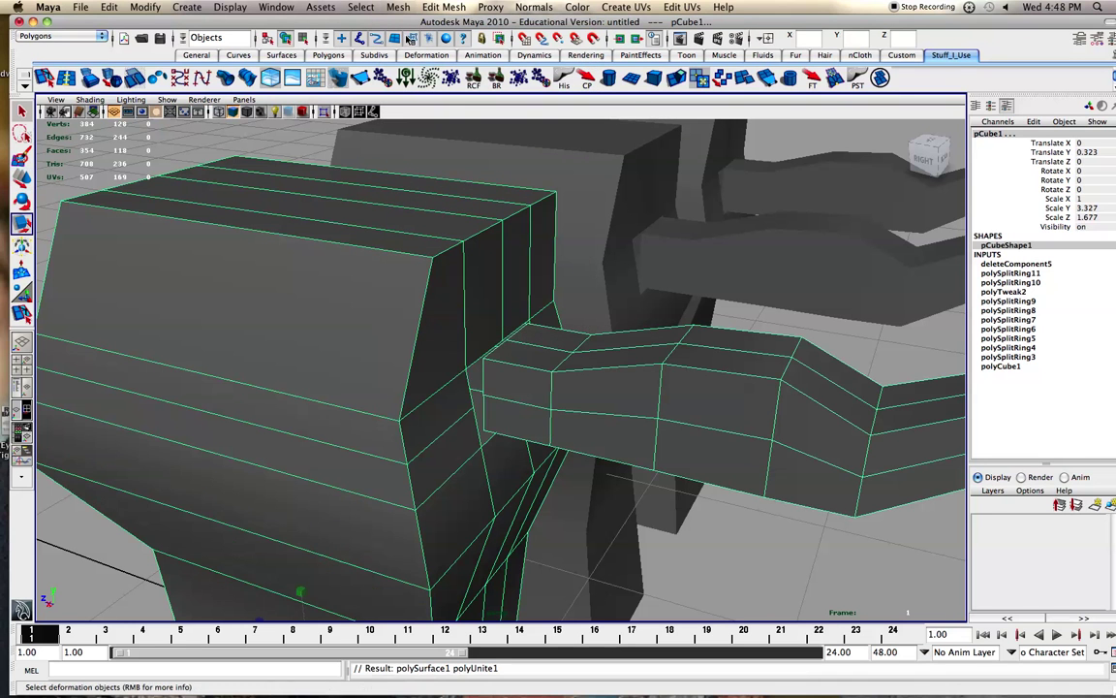
pyautogui.press('r')
pyautogui.click(183, 142)
pyautogui.scroll(-3, 362, 369)
pyautogui.scroll(-8, 361, 368)
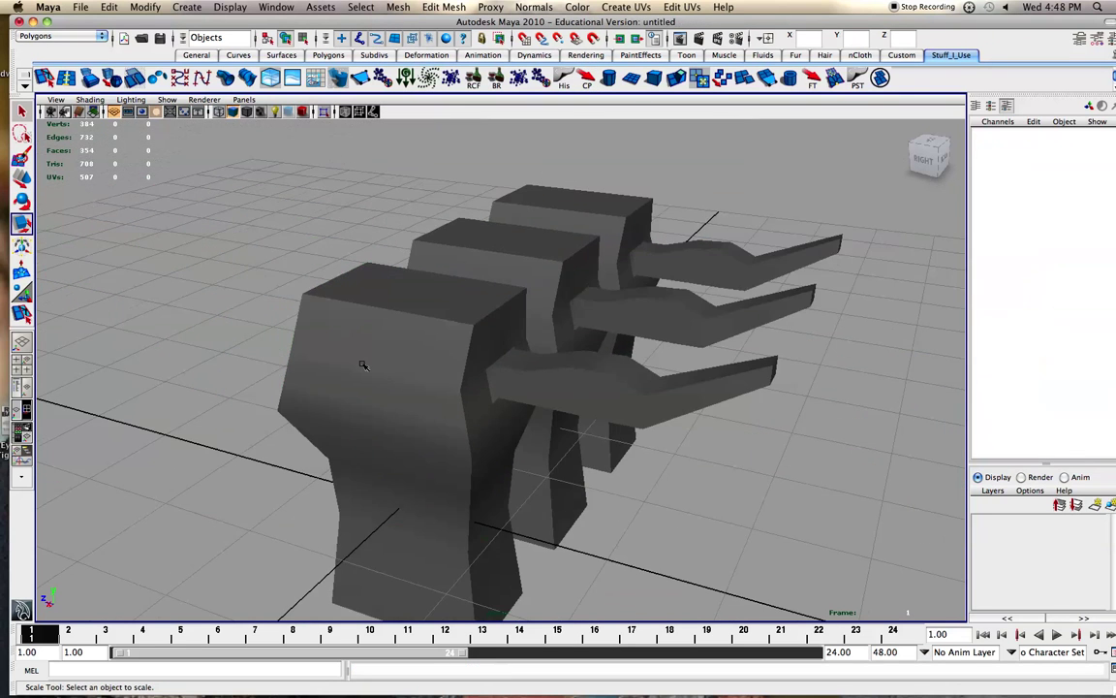
# Step: Select the vertex at the arm's upper front corner beside the body on the combined mesh, ready for moving
pyautogui.scroll(9, 499, 388)
pyautogui.click(497, 389)
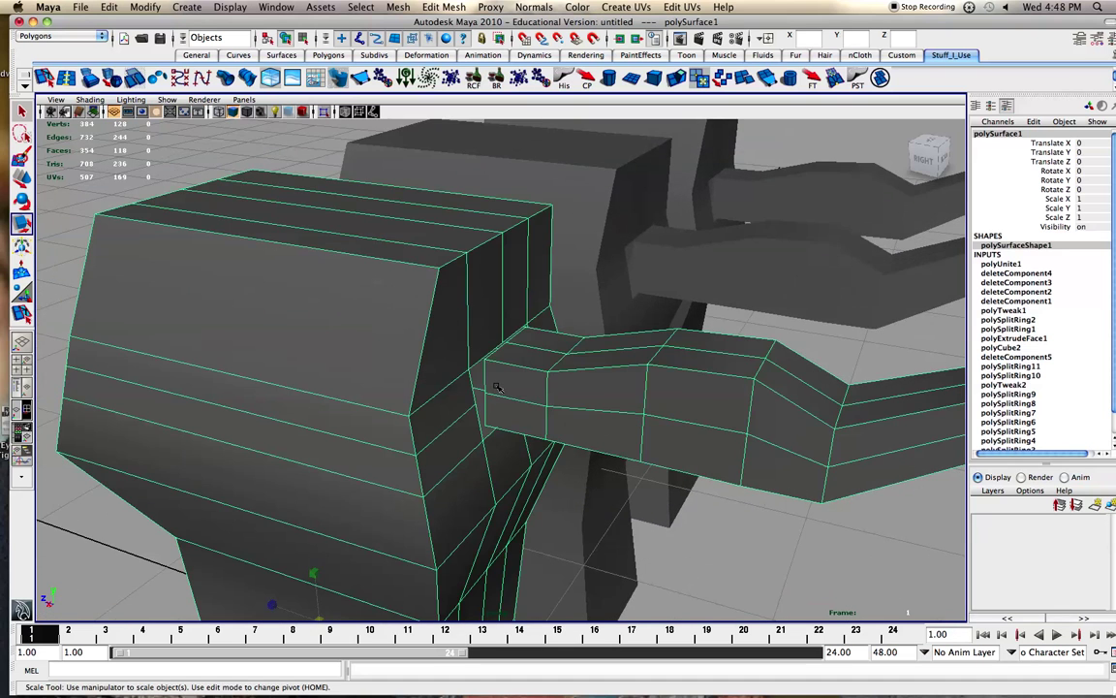
pyautogui.keyDown('alt'); pyautogui.moveTo(497, 389); pyautogui.dragTo(446, 399); pyautogui.keyUp('alt')
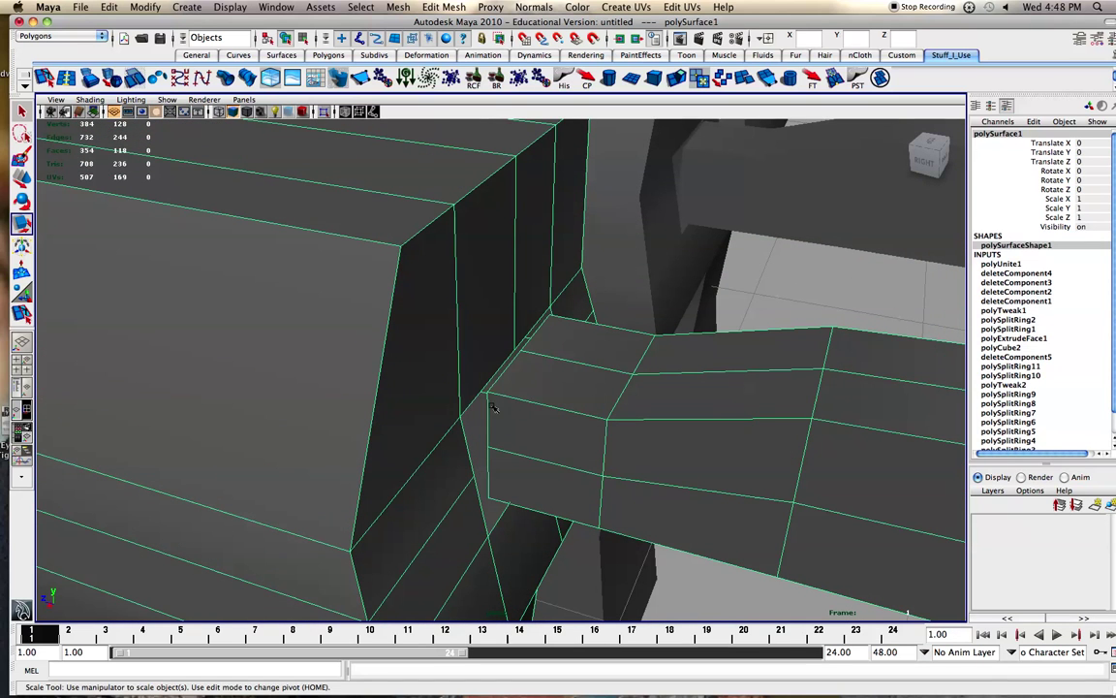
pyautogui.rightClick(492, 388)
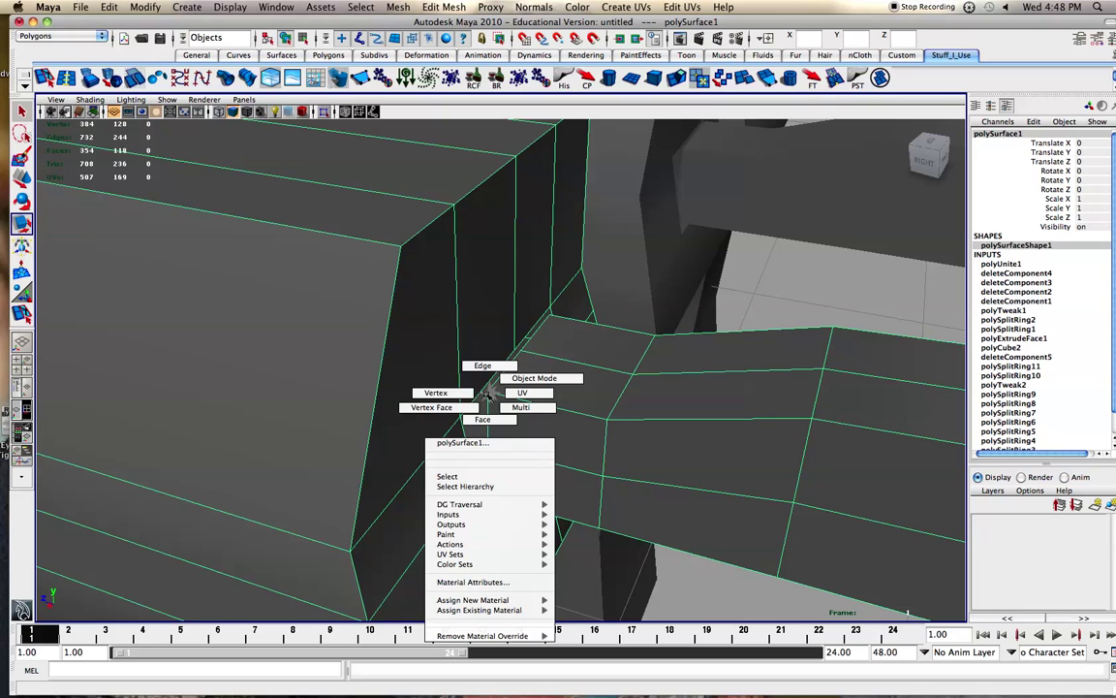
pyautogui.click(437, 393)
pyautogui.click(489, 393)
pyautogui.press('w')
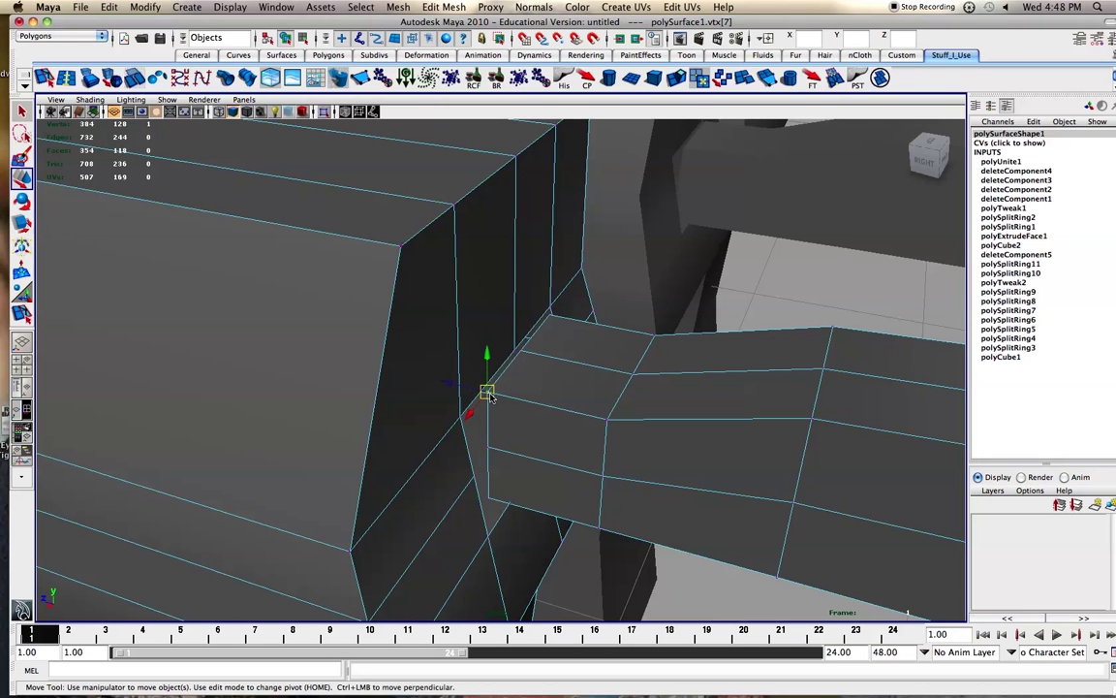
pyautogui.keyDown('alt'); pyautogui.moveTo(522, 398); pyautogui.dragTo(524, 424); pyautogui.keyUp('alt')
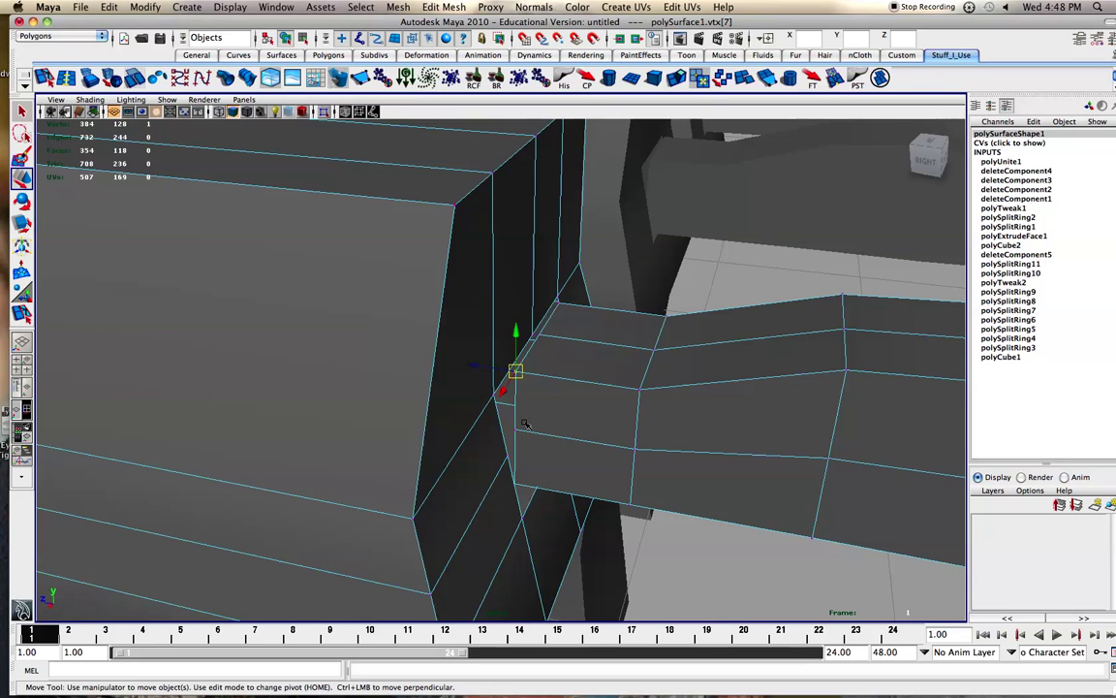
# Step: Preview the combined mesh smoothed to check the seam at the arm joint, and return to the unsmoothed display
pyautogui.scroll(-5, 525, 423)
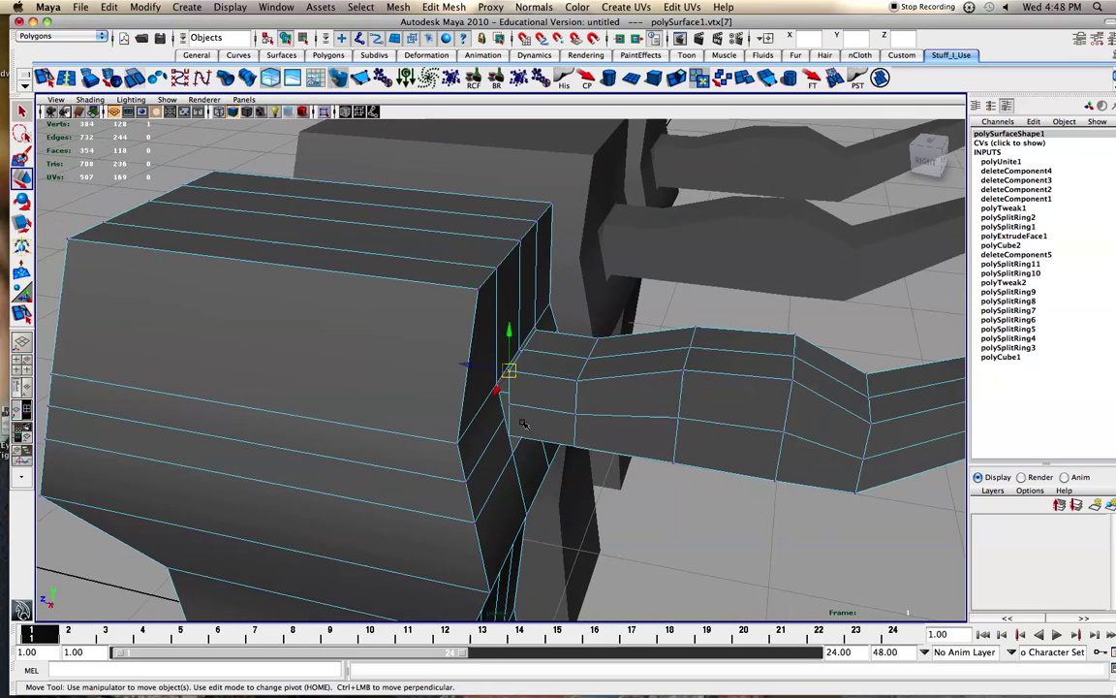
pyautogui.press('3')
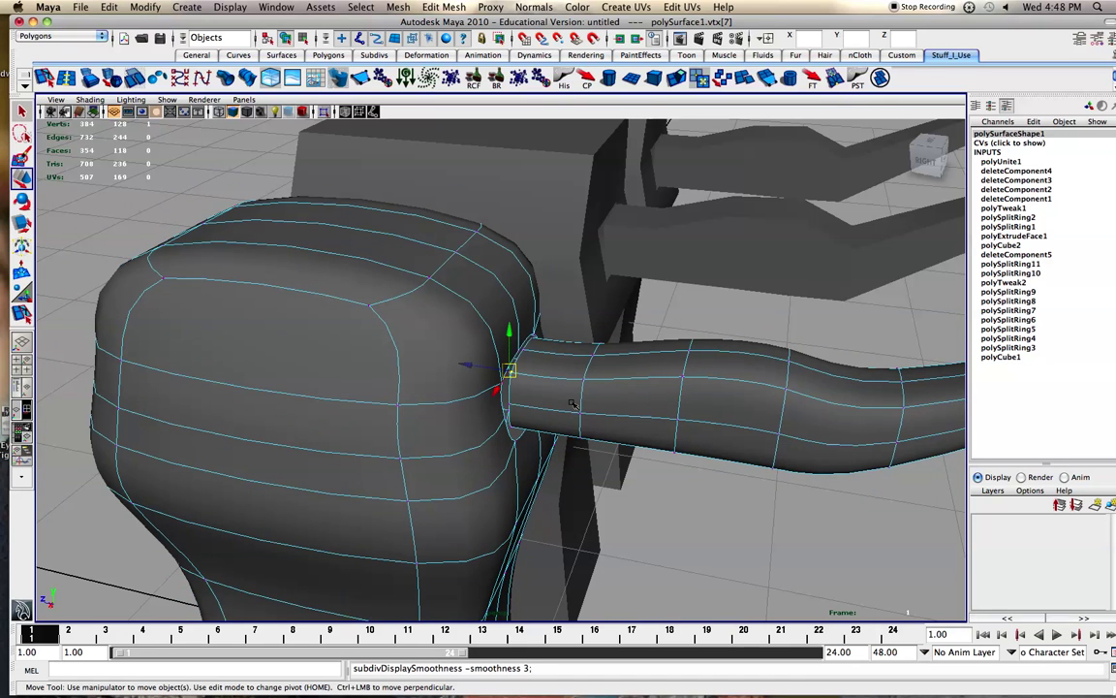
pyautogui.press('1')
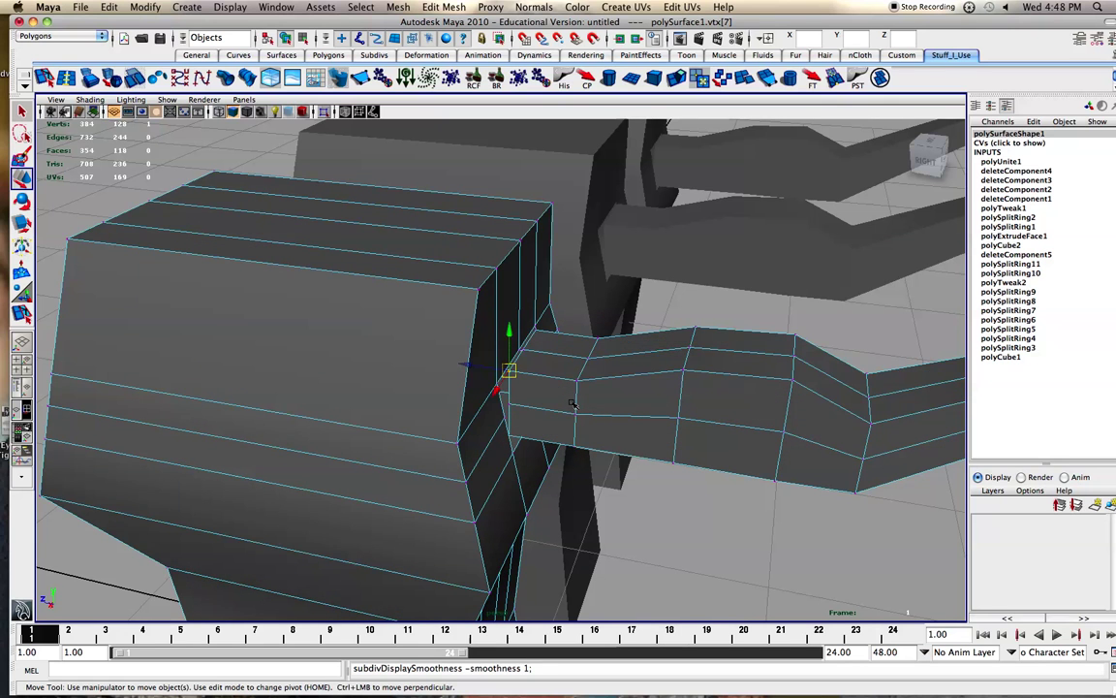
pyautogui.press('3')
pyautogui.press('1')
# Step: Switch to the four-view layout and move the selected arm corner vertex along Z toward the matching corner of the body's hole
pyautogui.keyDown('alt'); pyautogui.moveTo(522, 421); pyautogui.dragTo(484, 388); pyautogui.keyUp('alt')
pyautogui.scroll(3, 504, 417)
pyautogui.scroll(3, 463, 416)
pyautogui.press('space')
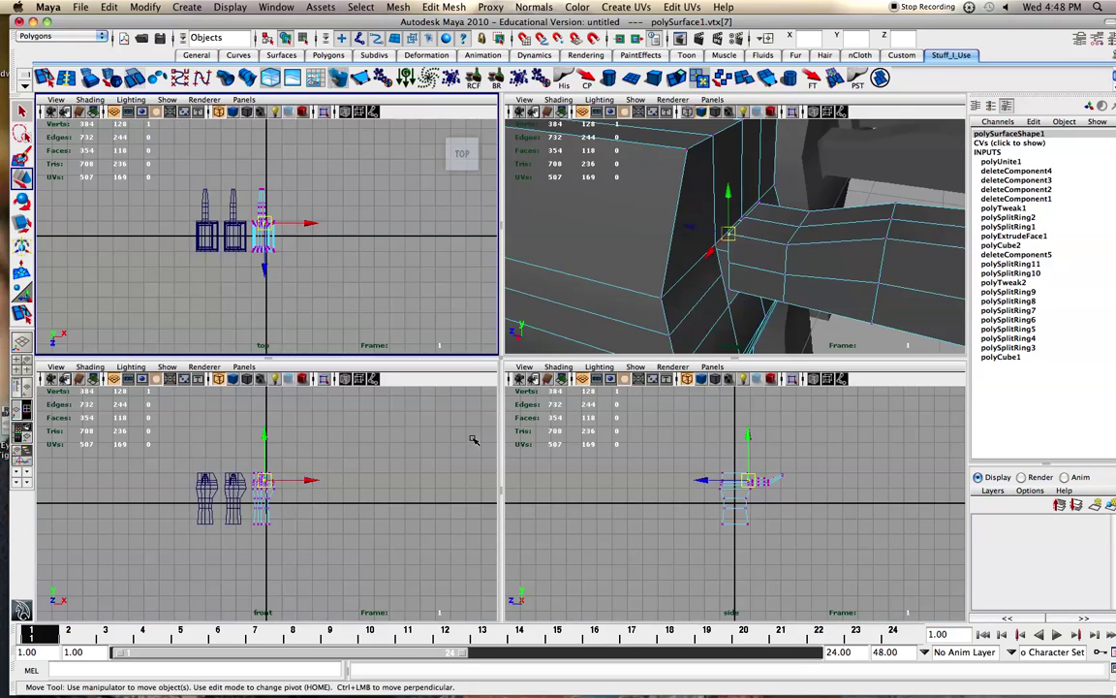
pyautogui.scroll(6, 266, 199)
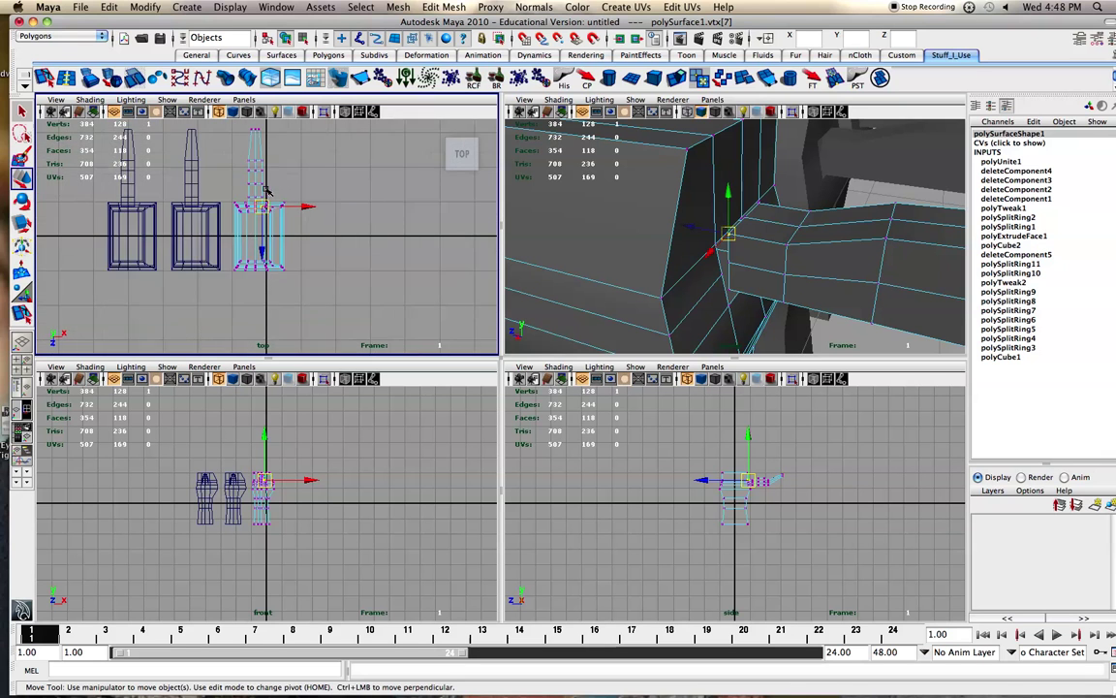
pyautogui.scroll(2, 268, 191)
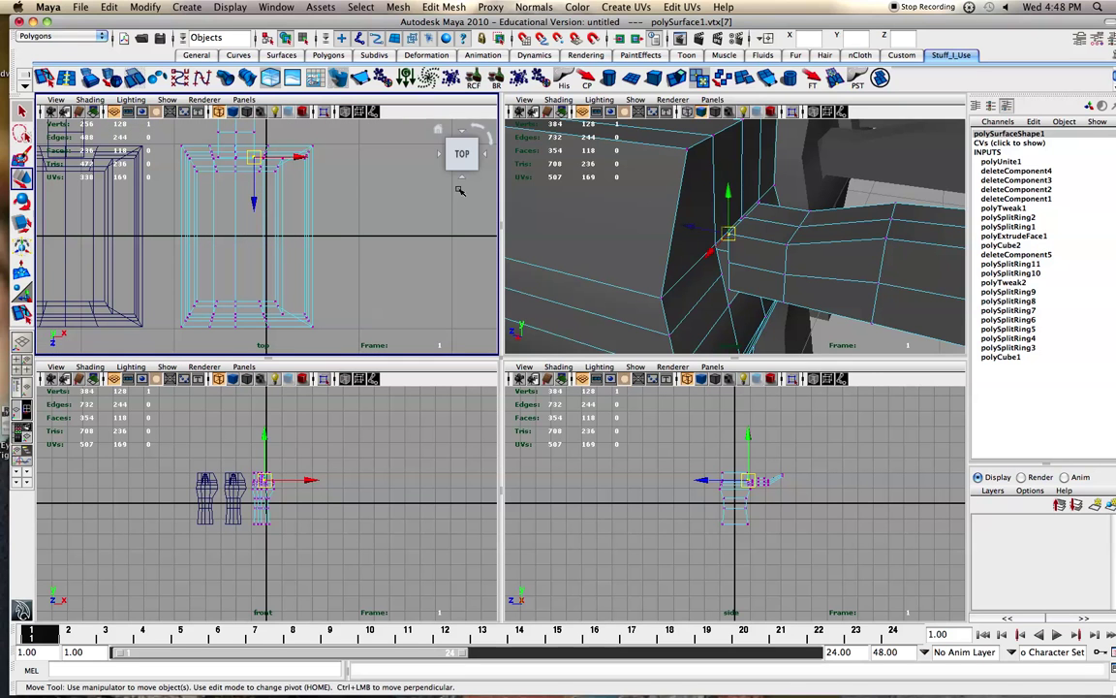
pyautogui.click(705, 258)
pyautogui.moveTo(705, 258); pyautogui.dragTo(647, 257)
pyautogui.scroll(5, 737, 240)
pyautogui.scroll(5, 271, 215)
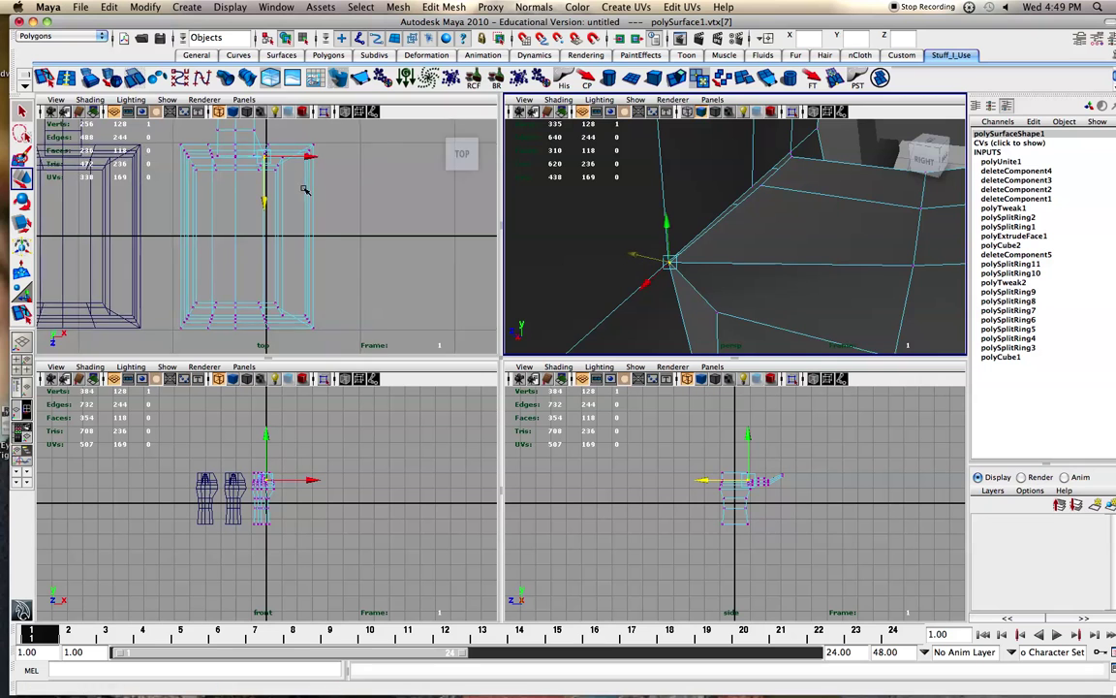
# Step: Align the arm's corner vertex precisely with the body's matching vertex in the top view
pyautogui.scroll(8, 272, 231)
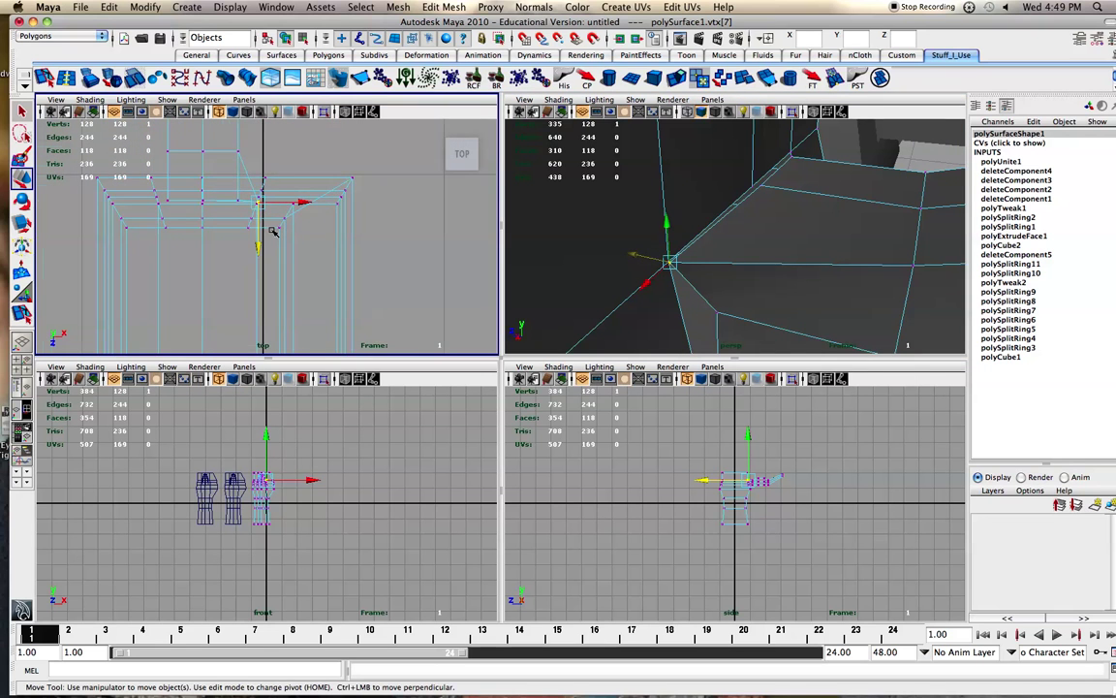
pyautogui.keyDown('alt'); pyautogui.moveTo(246, 173); pyautogui.dragTo(256, 305, button='middle'); pyautogui.keyUp('alt')
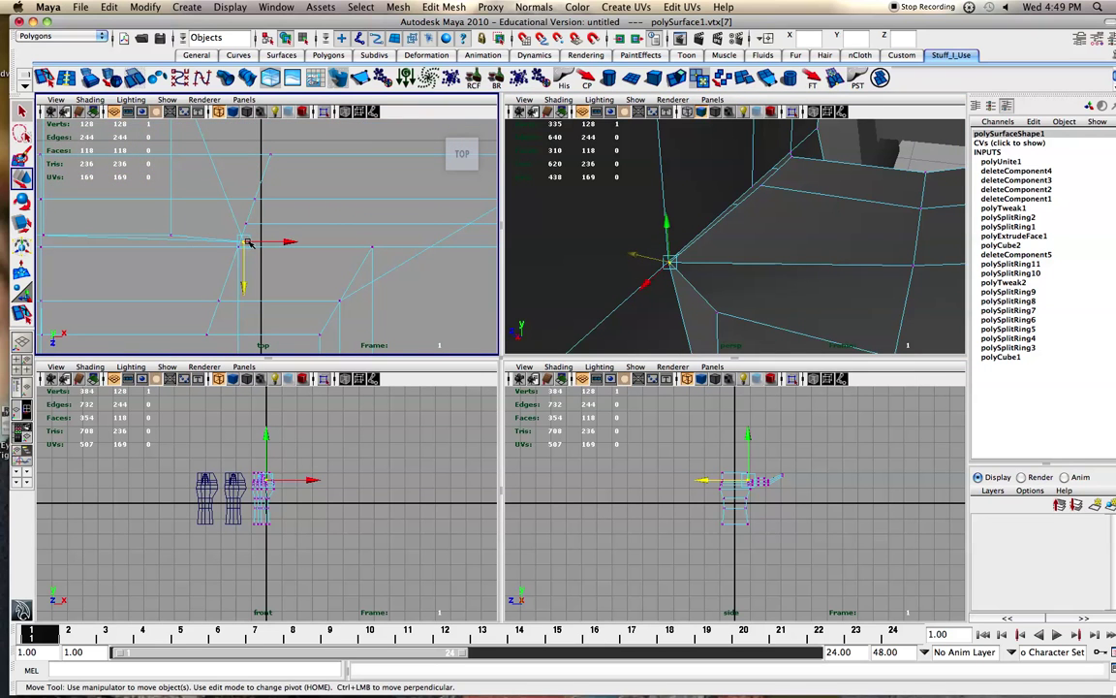
pyautogui.moveTo(241, 248); pyautogui.dragTo(241, 248)
# Step: Select both overlapping vertices at the arm's upper front corner in wireframe display and merge them
pyautogui.click(675, 221)
pyautogui.click(742, 275)
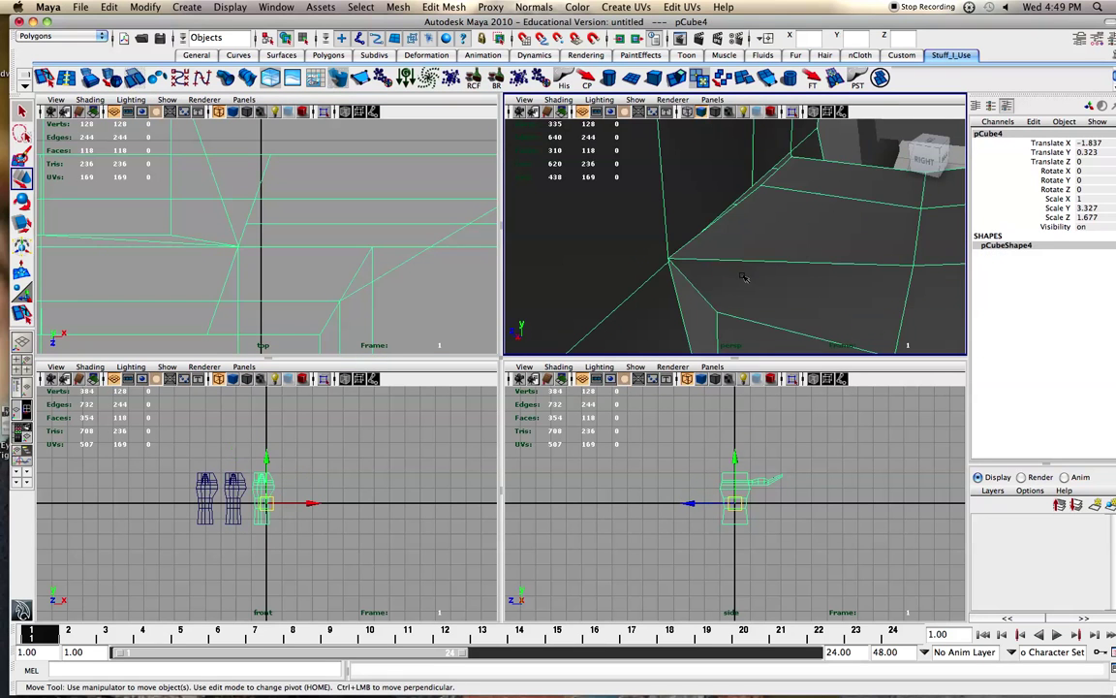
pyautogui.press('4')
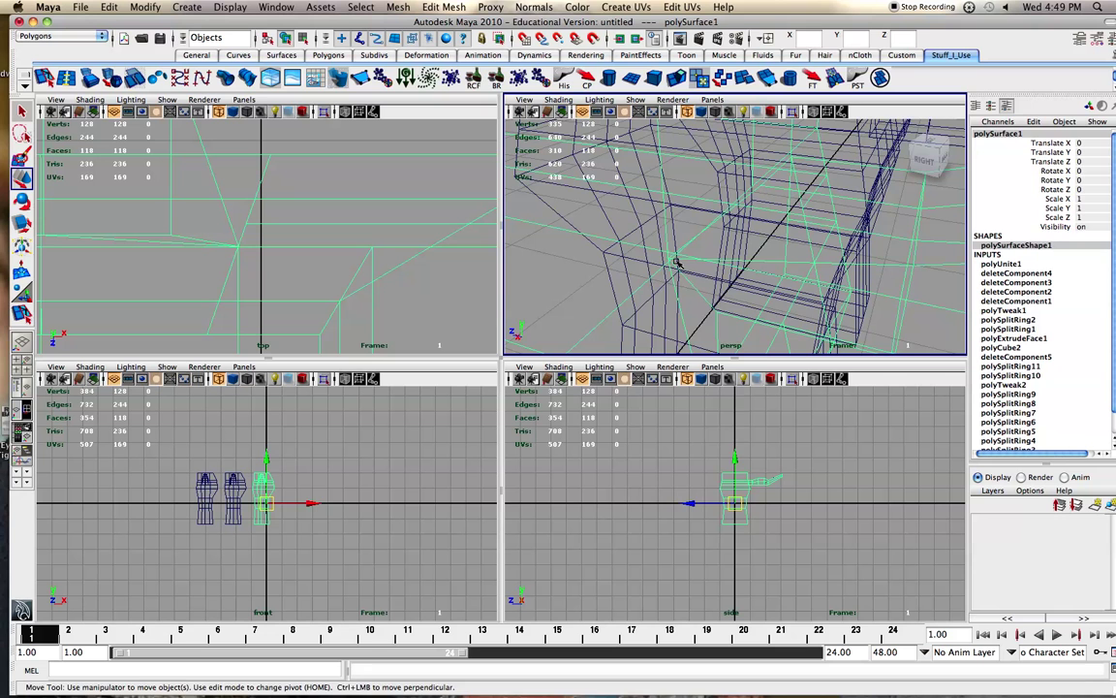
pyautogui.moveTo(676, 262); pyautogui.dragTo(662, 259, button='right')
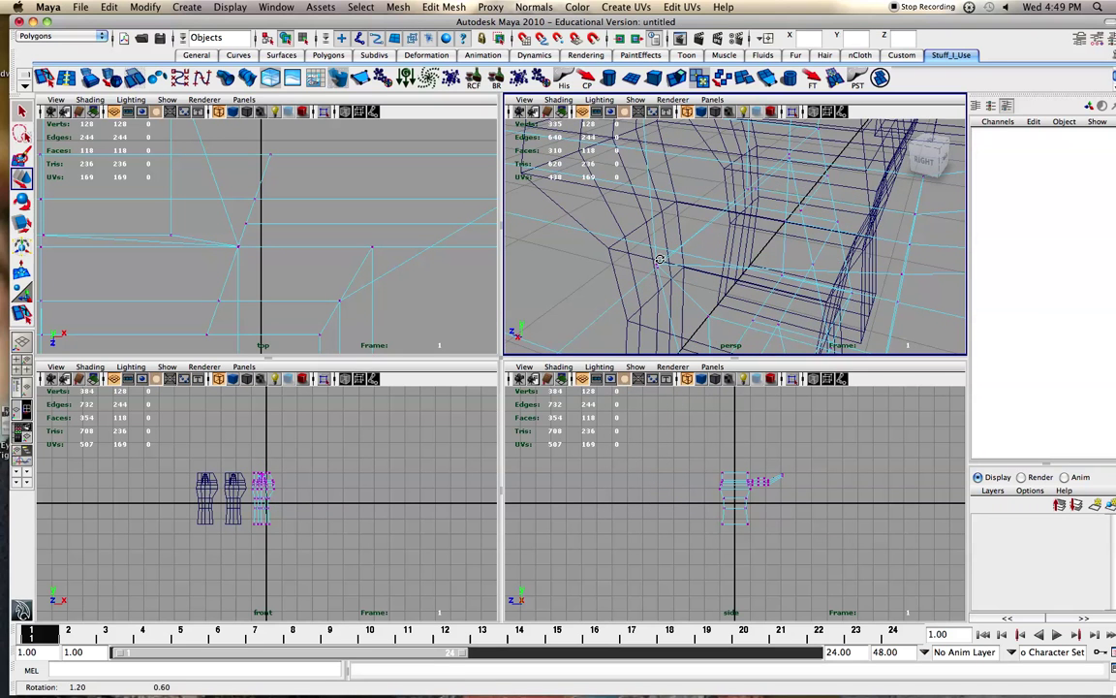
pyautogui.click(675, 271)
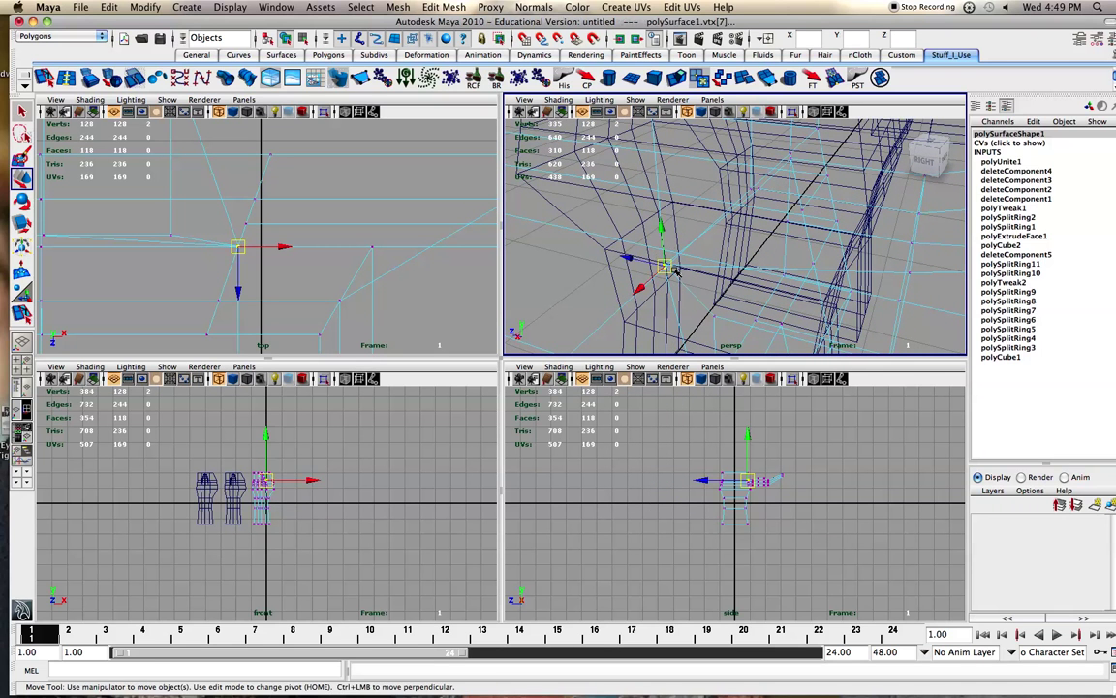
pyautogui.click(458, 7)
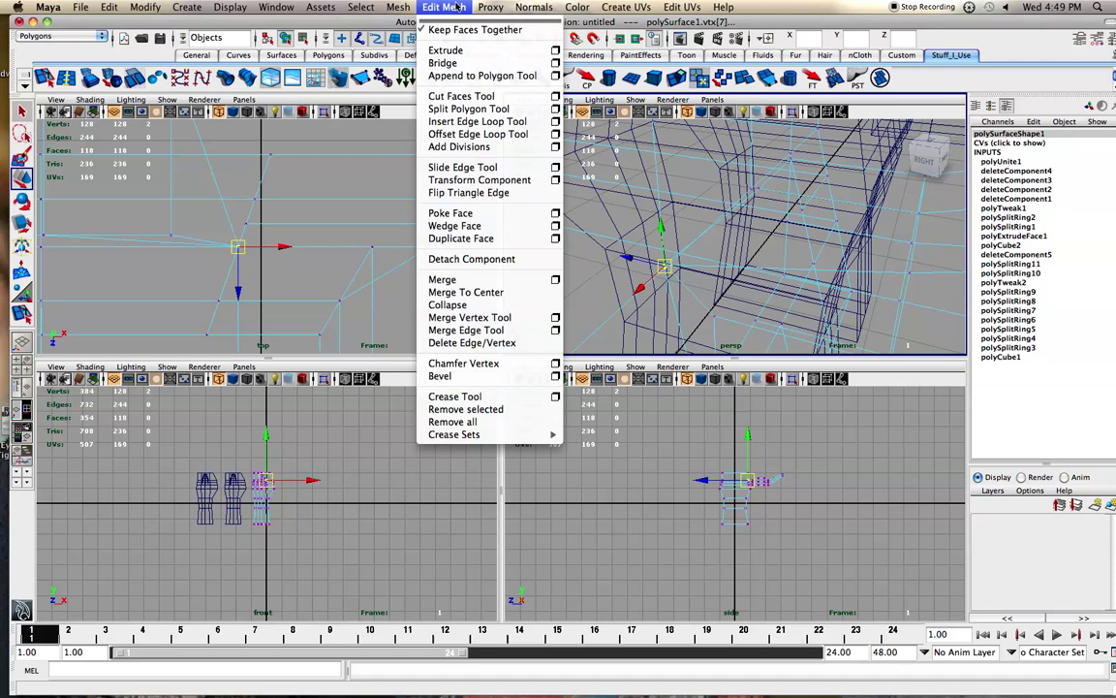
pyautogui.click(475, 280)
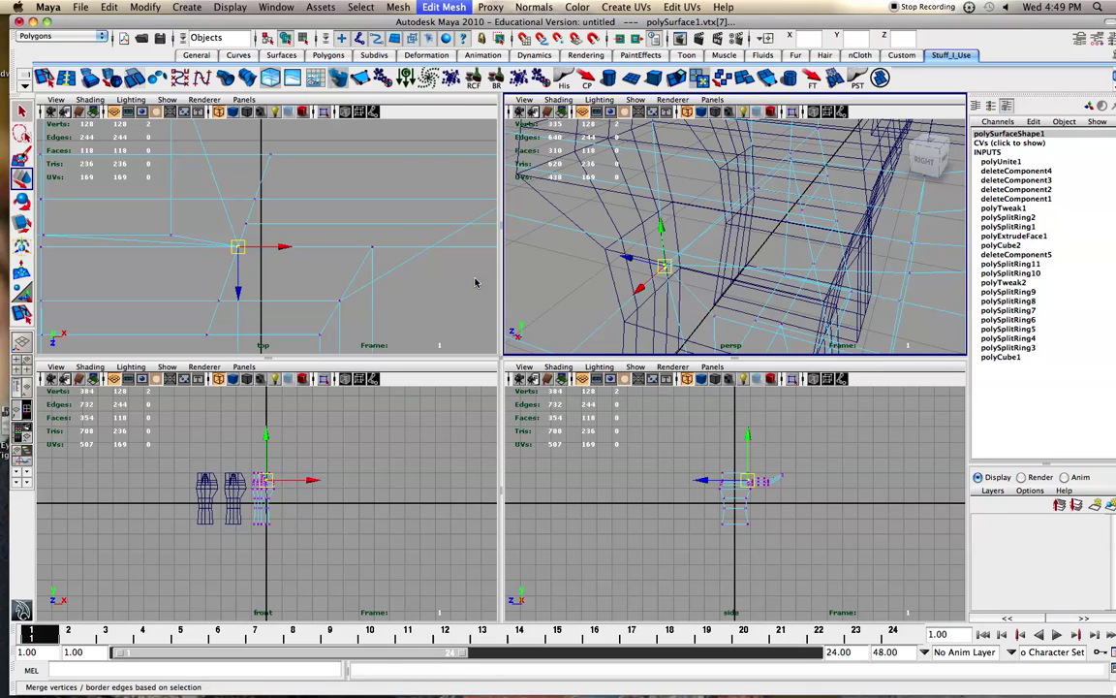
pyautogui.click(595, 275)
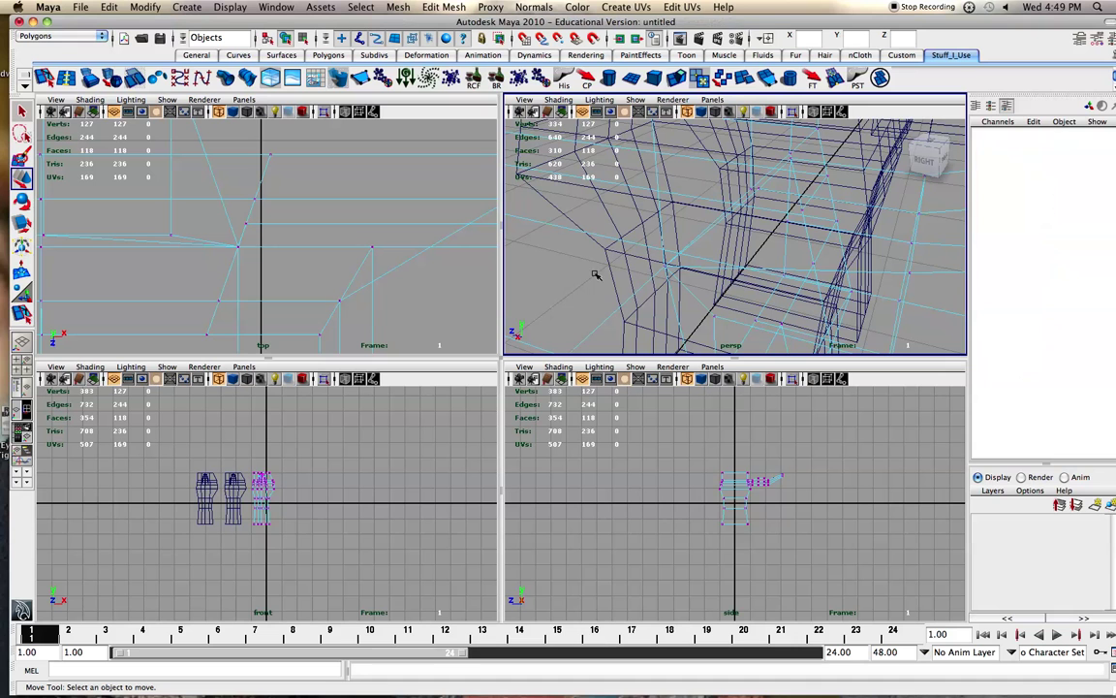
# Step: Try raising the merged front corner vertex along Y in shaded display to test the weld, and undo the move
pyautogui.scroll(5, 666, 268)
pyautogui.press('5')
pyautogui.click(665, 269)
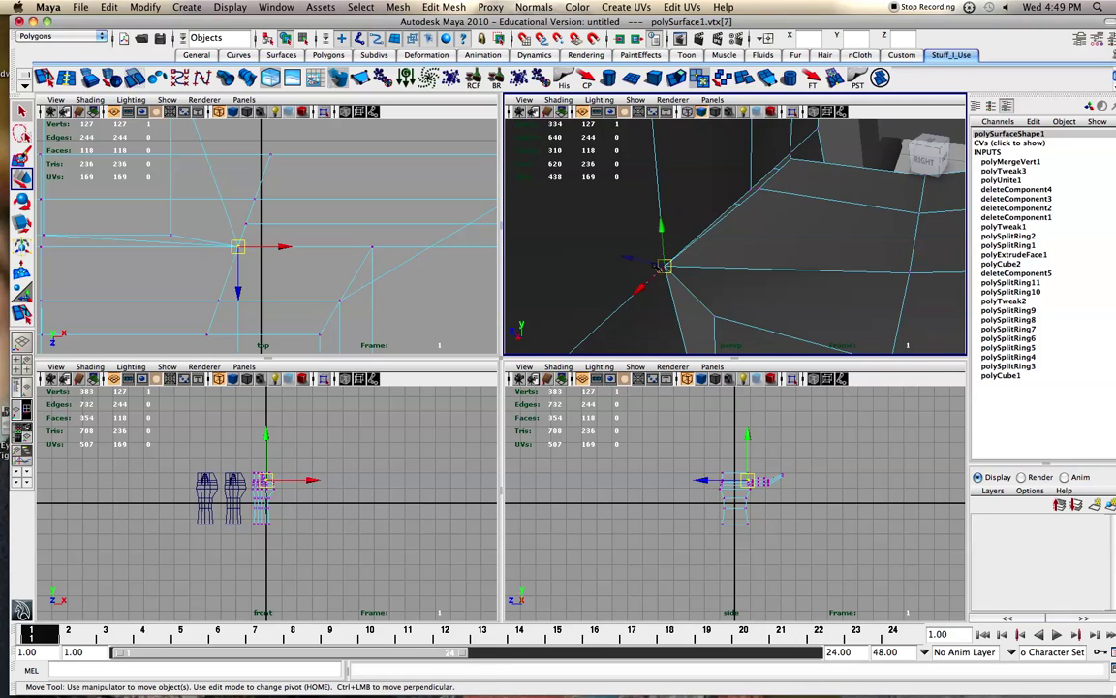
pyautogui.moveTo(666, 265); pyautogui.dragTo(675, 213)
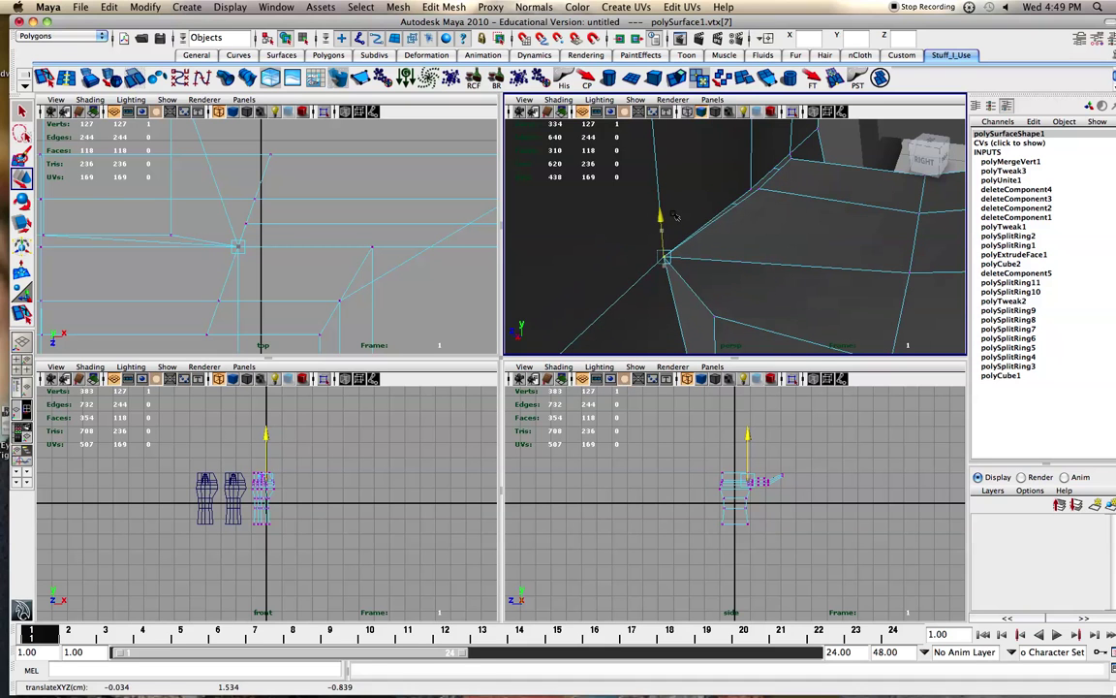
pyautogui.press('z')
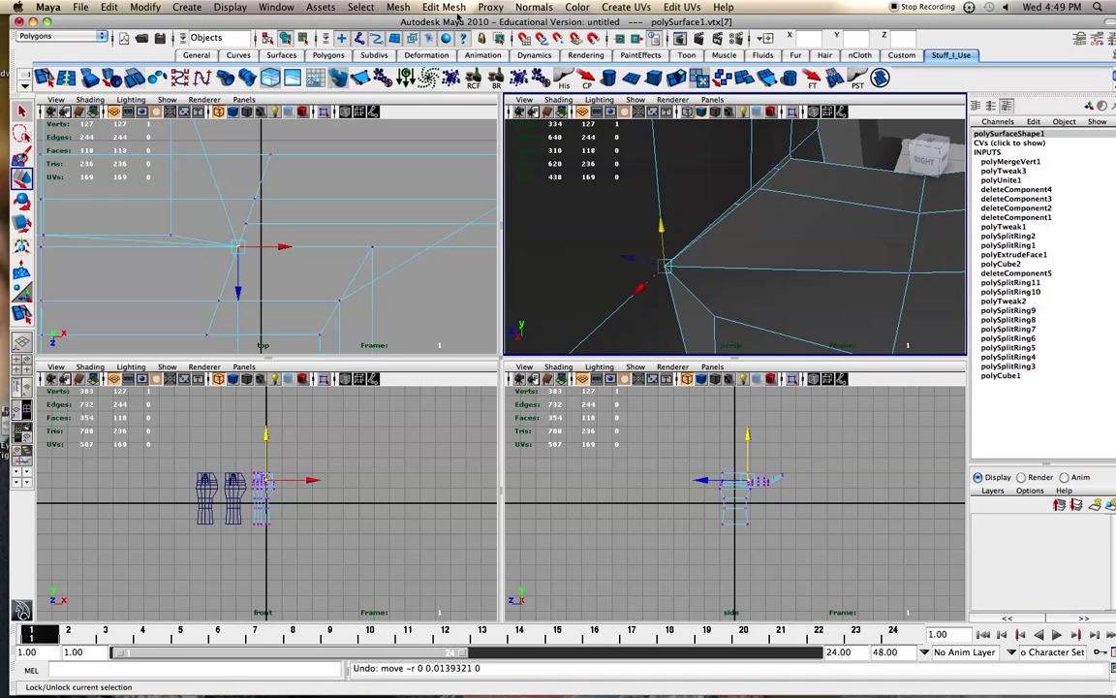
# Step: Examine the threshold and two-vertex setting in the Merge Vertices options, and close them without merging
pyautogui.click(435, 7)
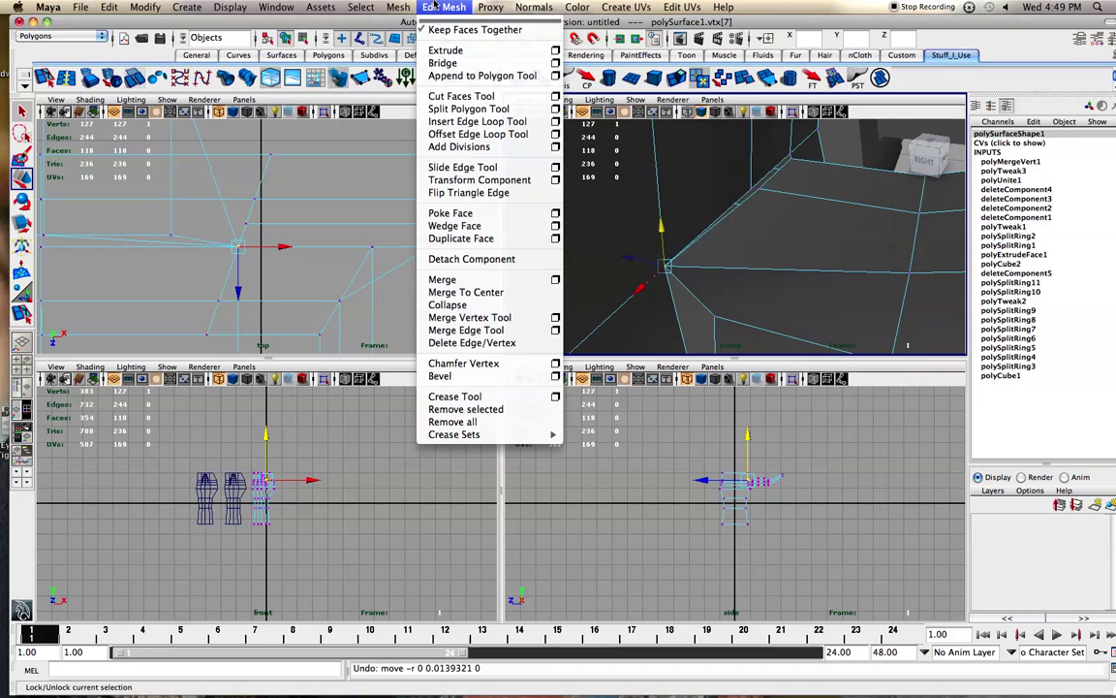
pyautogui.click(555, 281)
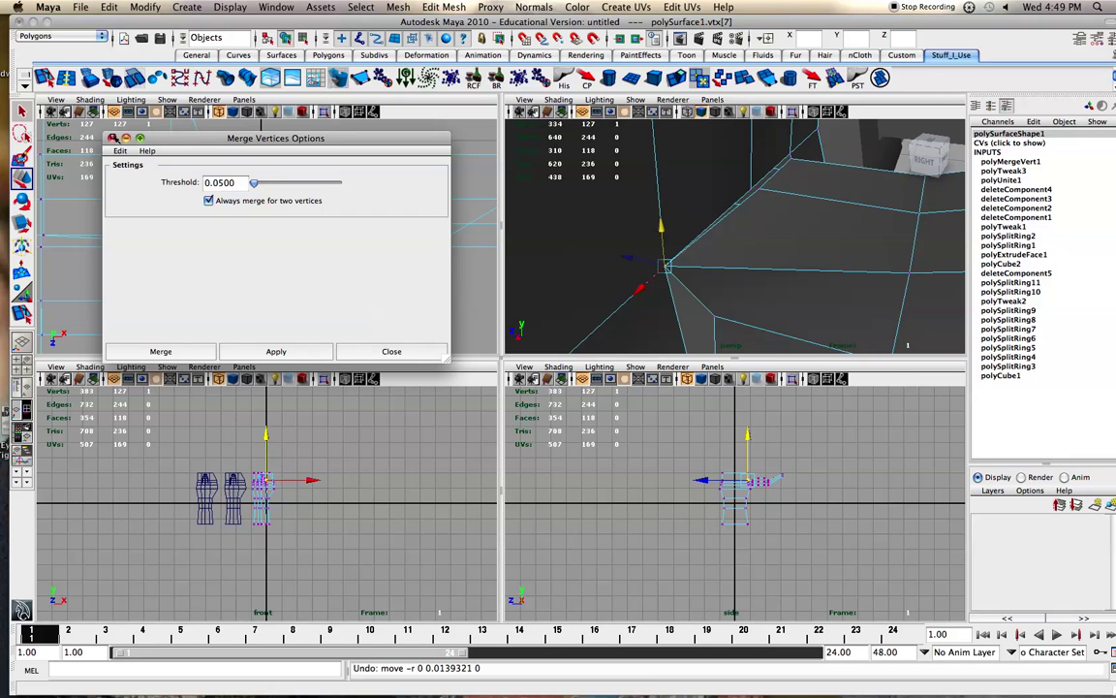
pyautogui.click(114, 138)
# Step: Select the vertex at the arm's other upper corner and move it along Z onto the body's matching vertex
pyautogui.scroll(-10, 655, 259)
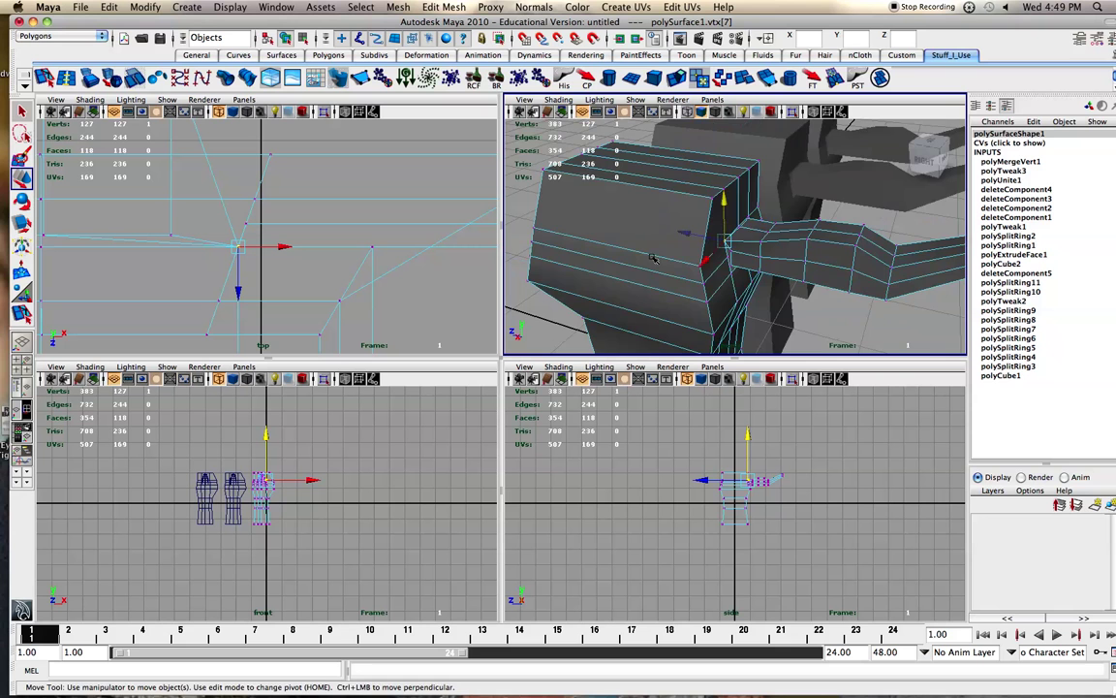
pyautogui.keyDown('alt'); pyautogui.moveTo(653, 258); pyautogui.dragTo(681, 226); pyautogui.keyUp('alt')
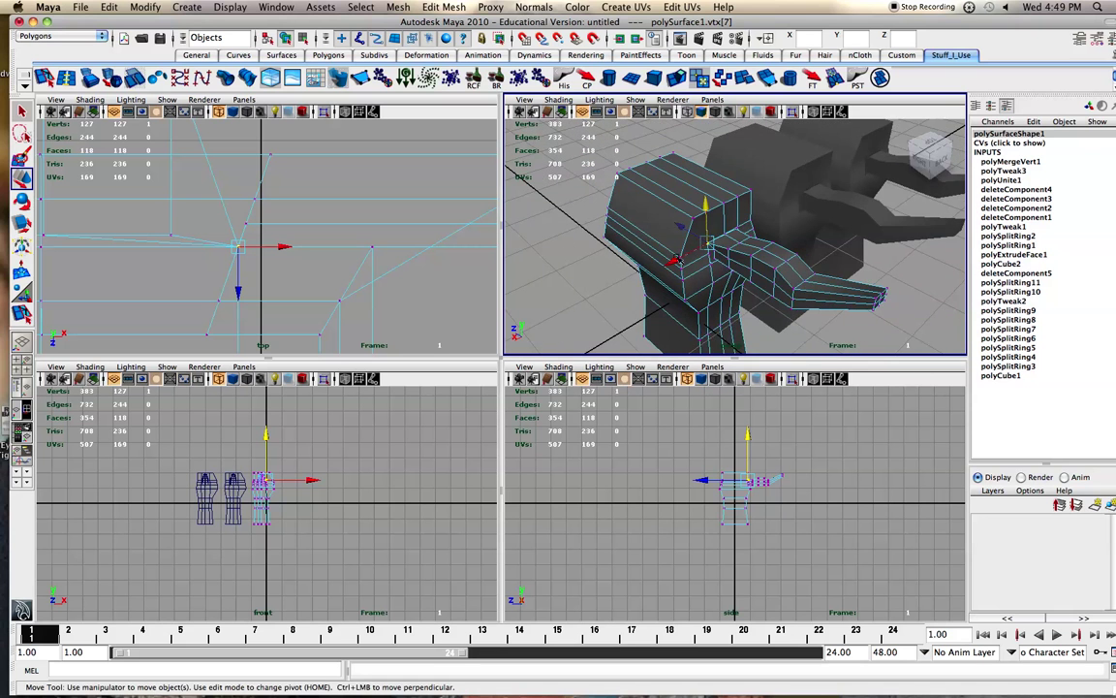
pyautogui.scroll(3, 683, 258)
pyautogui.keyDown('alt'); pyautogui.moveTo(665, 272); pyautogui.dragTo(764, 350); pyautogui.keyUp('alt')
pyautogui.scroll(-3, 683, 282)
pyautogui.keyDown('alt'); pyautogui.moveTo(776, 222); pyautogui.dragTo(639, 223, button='middle'); pyautogui.keyUp('alt')
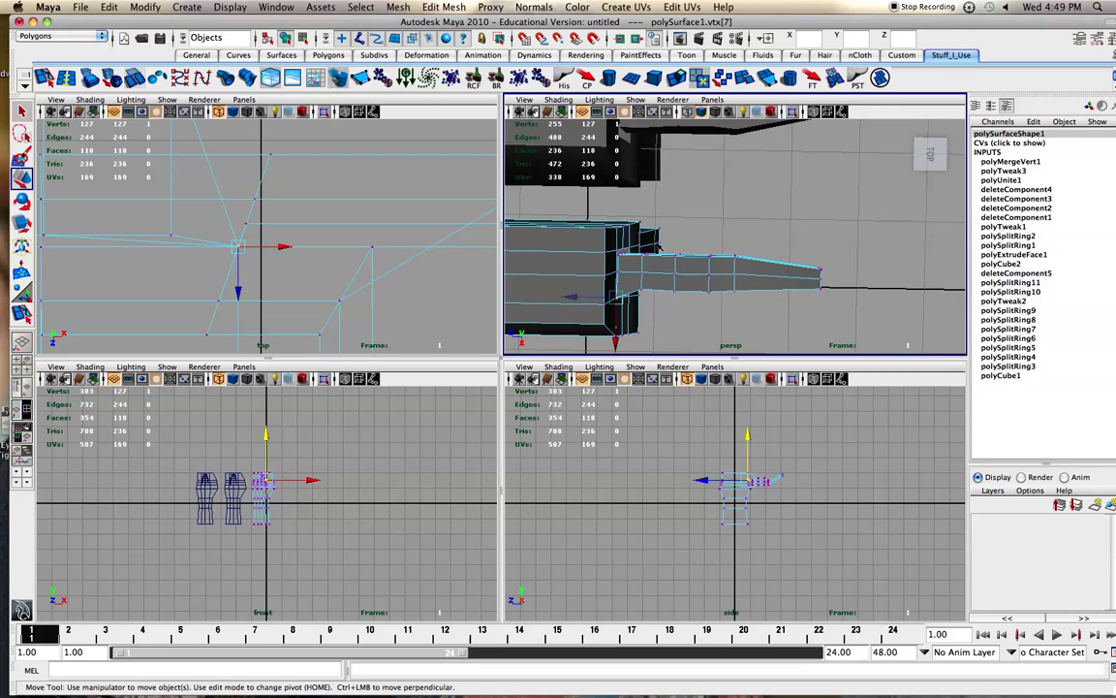
pyautogui.scroll(4, 665, 242)
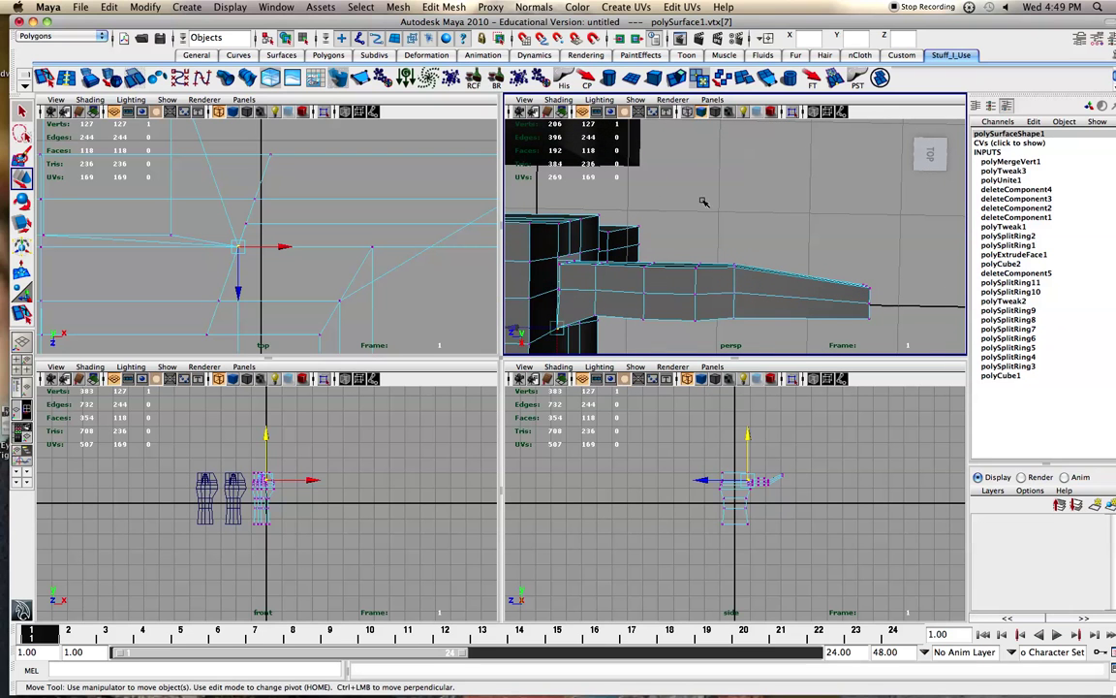
pyautogui.keyDown('alt'); pyautogui.moveTo(575, 270); pyautogui.dragTo(650, 187); pyautogui.keyUp('alt')
pyautogui.keyDown('alt'); pyautogui.moveTo(650, 187); pyautogui.dragTo(676, 309, button='middle'); pyautogui.keyUp('alt')
pyautogui.keyDown('alt'); pyautogui.moveTo(676, 308); pyautogui.dragTo(673, 289); pyautogui.keyUp('alt')
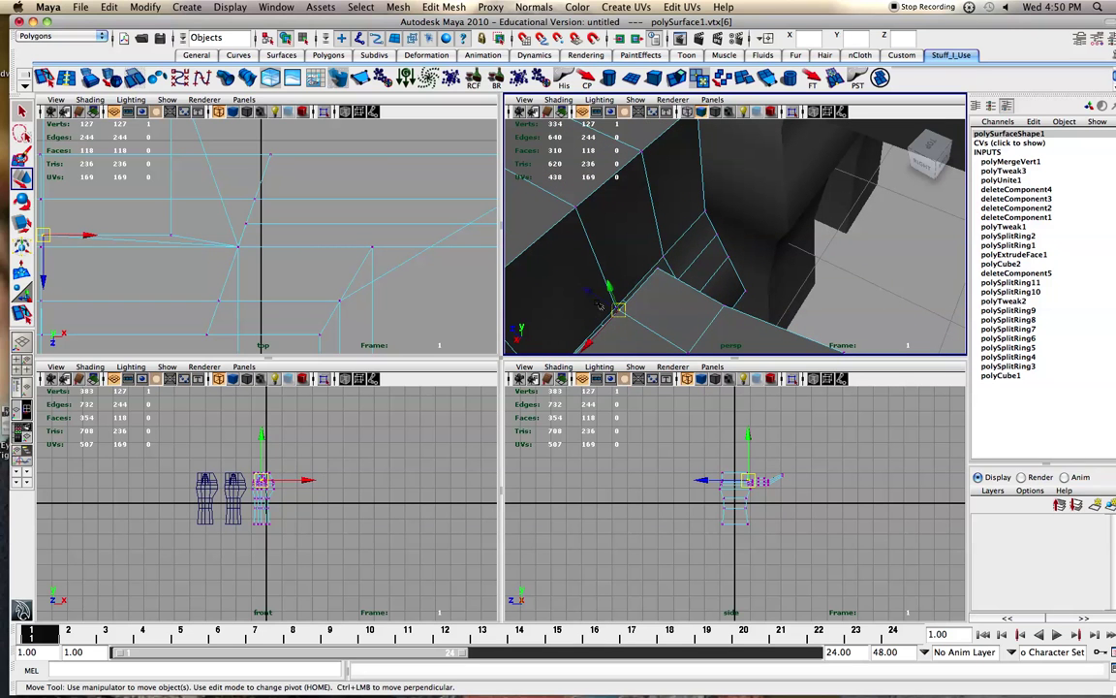
pyautogui.moveTo(599, 306); pyautogui.dragTo(597, 302)
pyautogui.keyDown('alt'); pyautogui.moveTo(601, 300); pyautogui.dragTo(660, 247, button='middle'); pyautogui.keyUp('alt')
pyautogui.scroll(5, 658, 251)
pyautogui.keyDown('alt'); pyautogui.moveTo(596, 273); pyautogui.dragTo(588, 276); pyautogui.keyUp('alt')
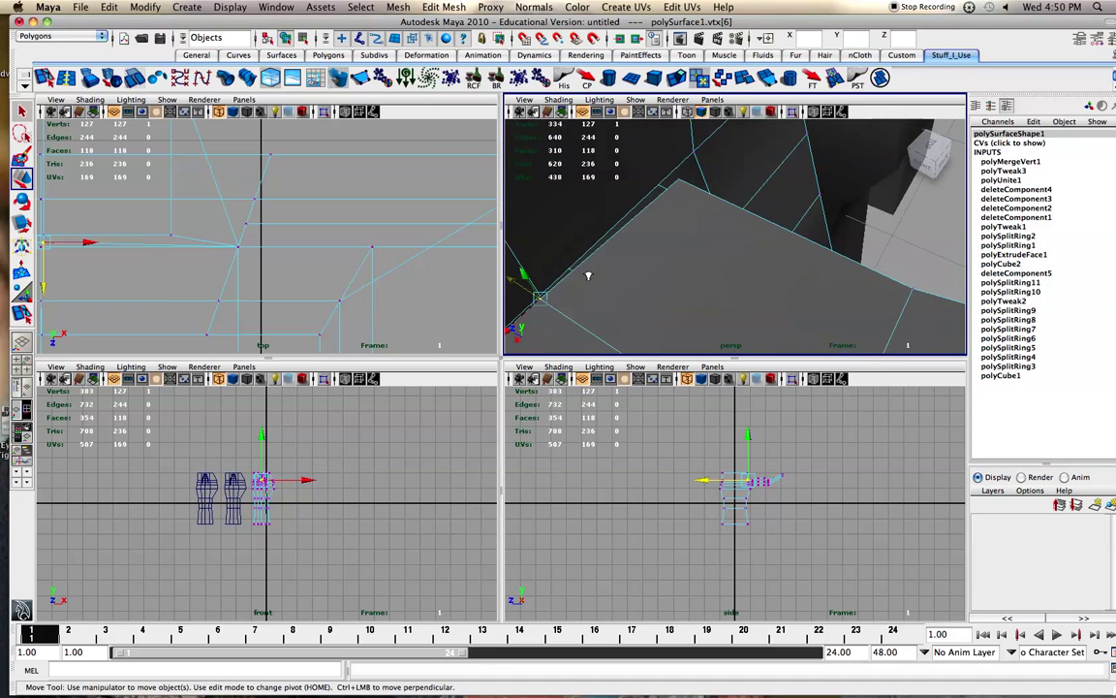
# Step: Select both overlapping vertices at that second upper corner in wireframe display and merge them
pyautogui.press('4')
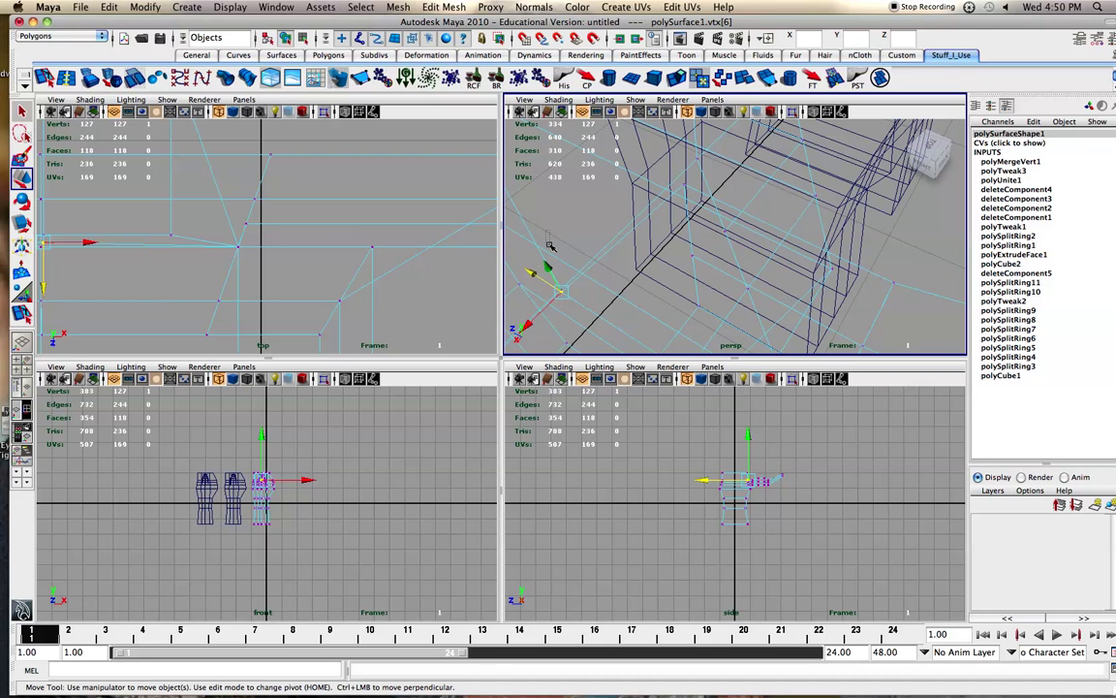
pyautogui.click(398, 7)
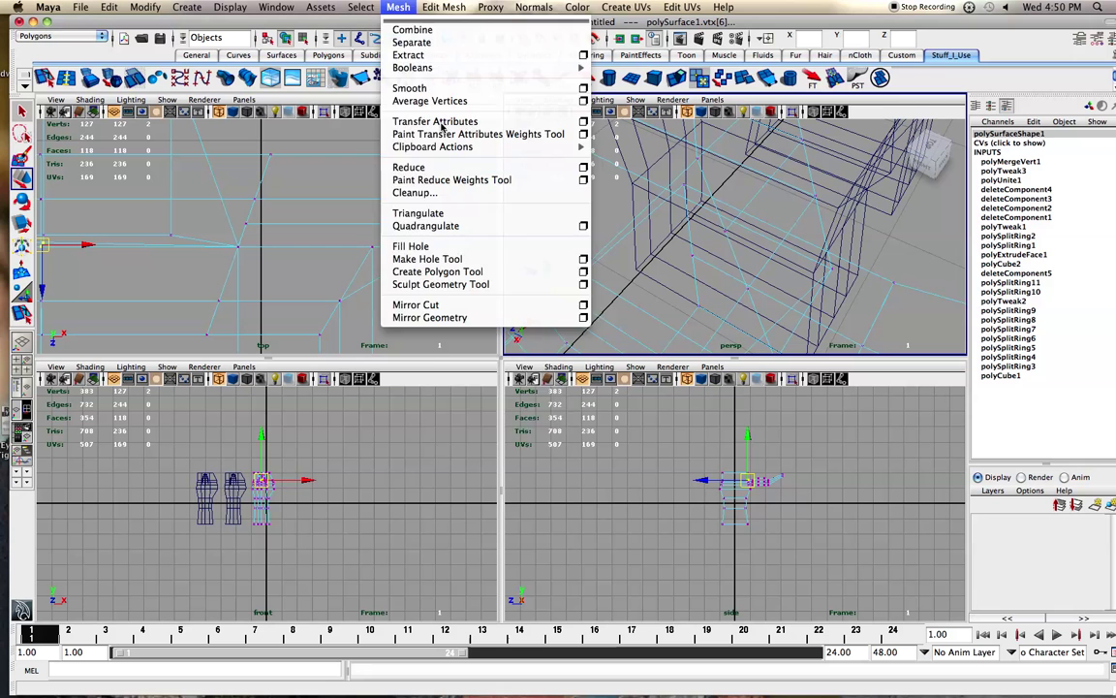
pyautogui.moveTo(443, 7)
pyautogui.click(465, 279)
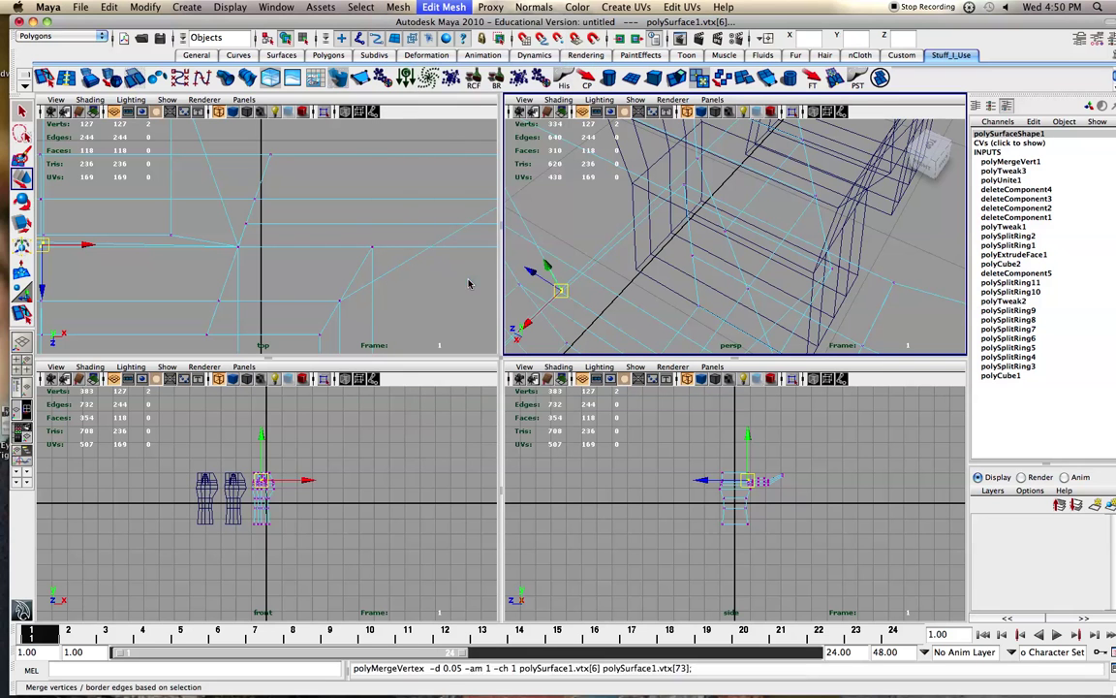
pyautogui.click(611, 289)
# Step: Return to shaded display and raise the second merged corner vertex slightly along Y to test the connection
pyautogui.scroll(-10, 611, 289)
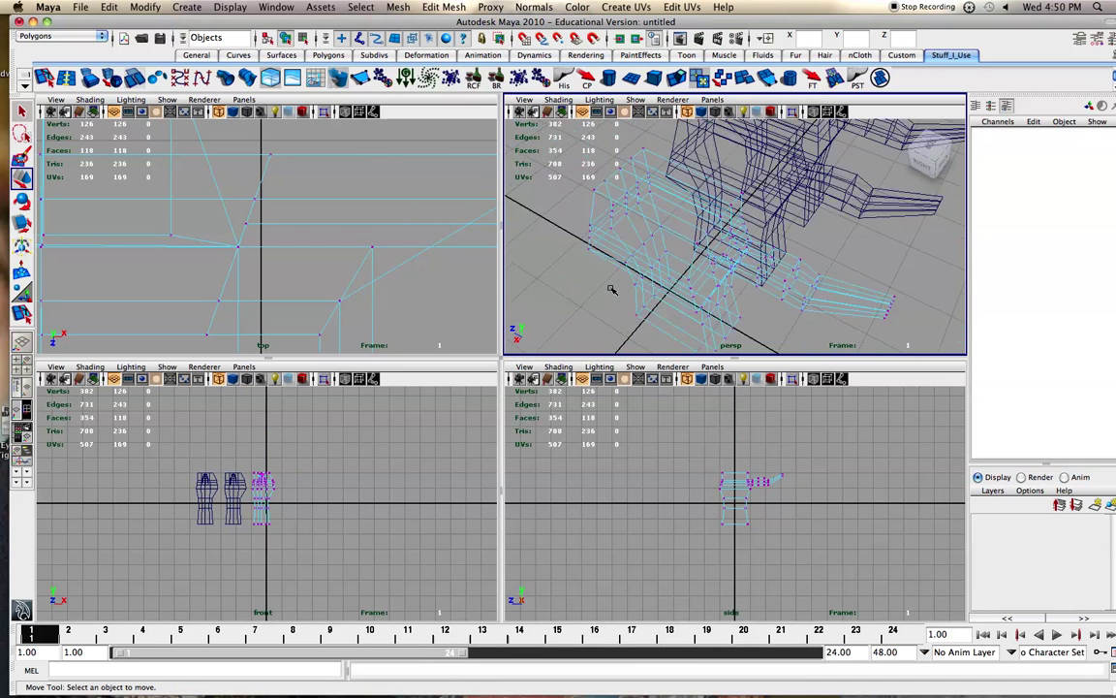
pyautogui.moveTo(611, 288)
pyautogui.keyDown('alt'); pyautogui.mouseDown()
pyautogui.moveTo(558, 260)
pyautogui.moveTo(655, 259)
pyautogui.mouseUp(); pyautogui.keyUp('alt')
pyautogui.press('5')
pyautogui.scroll(10, 687, 233)
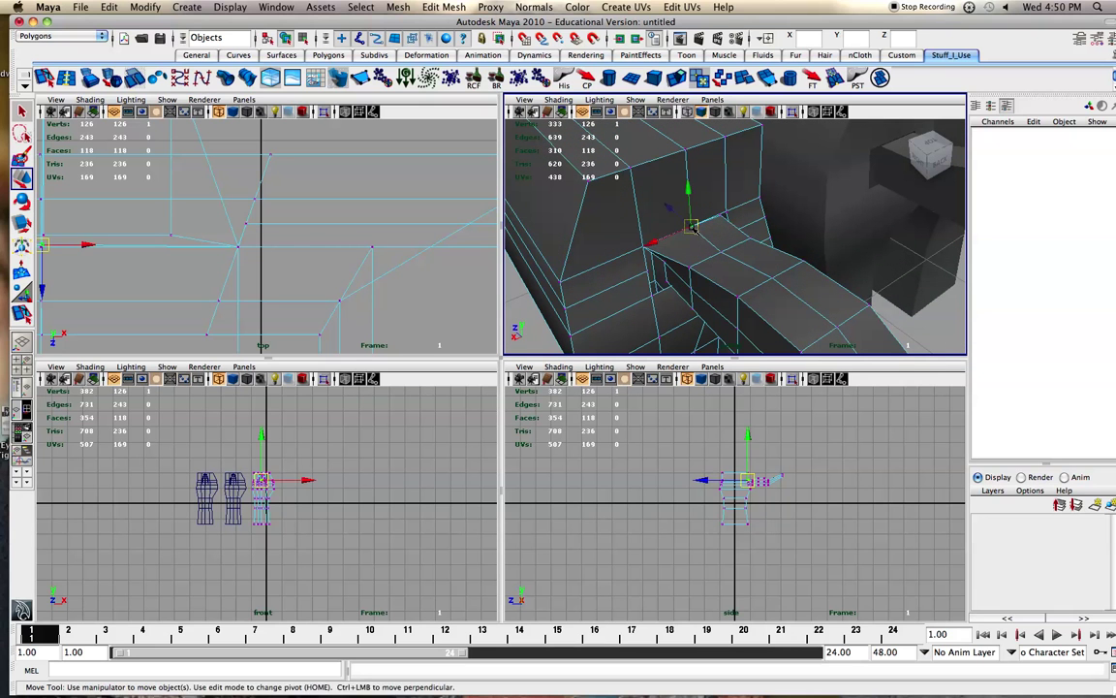
pyautogui.click(694, 230)
pyautogui.moveTo(693, 230); pyautogui.dragTo(696, 189)
# Step: Preview the mesh smoothed and examine how the arm blends into the body at the merged corners
pyautogui.scroll(-5, 696, 187)
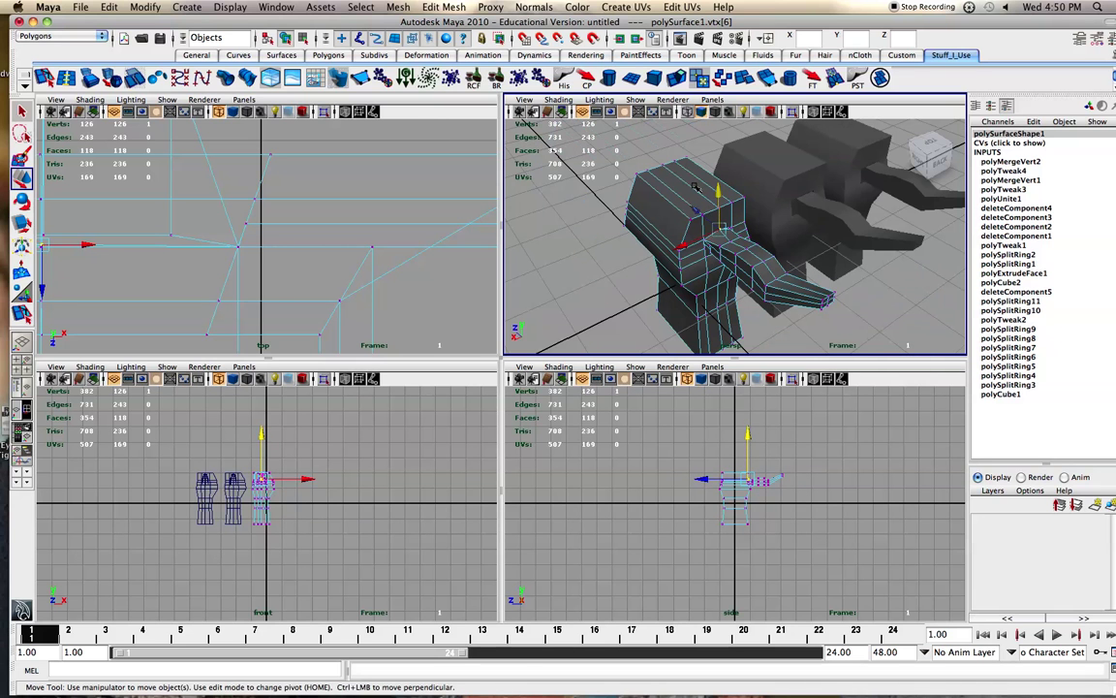
pyautogui.scroll(2, 694, 209)
pyautogui.press('3')
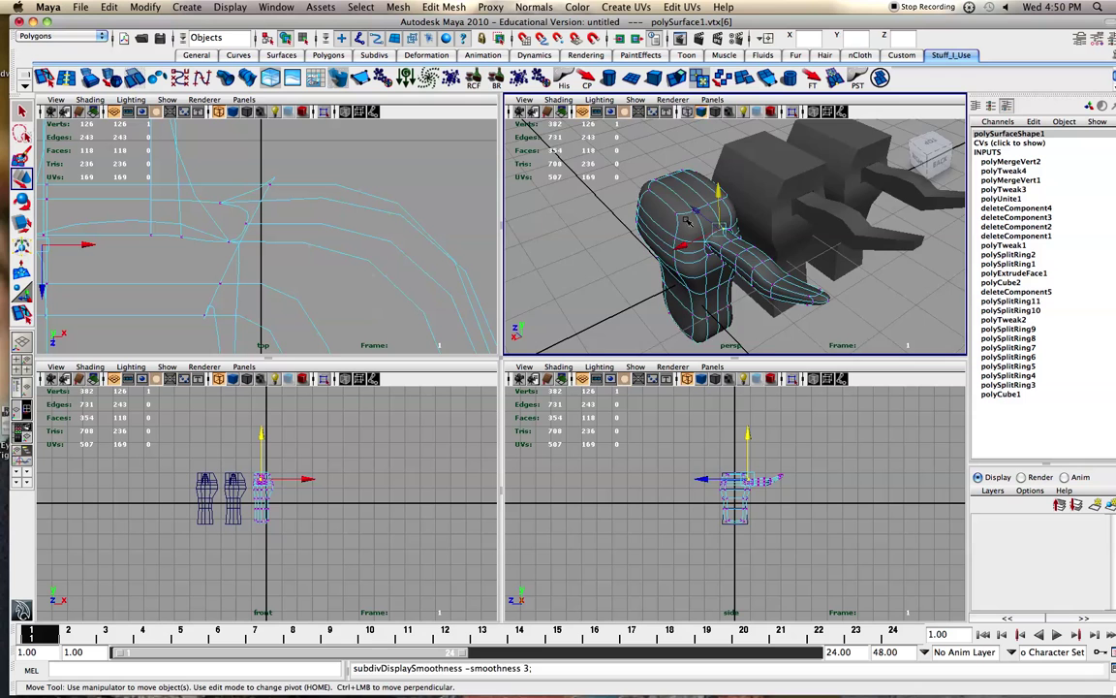
pyautogui.scroll(4, 687, 224)
pyautogui.keyDown('alt'); pyautogui.moveTo(688, 224); pyautogui.dragTo(723, 254); pyautogui.keyUp('alt')
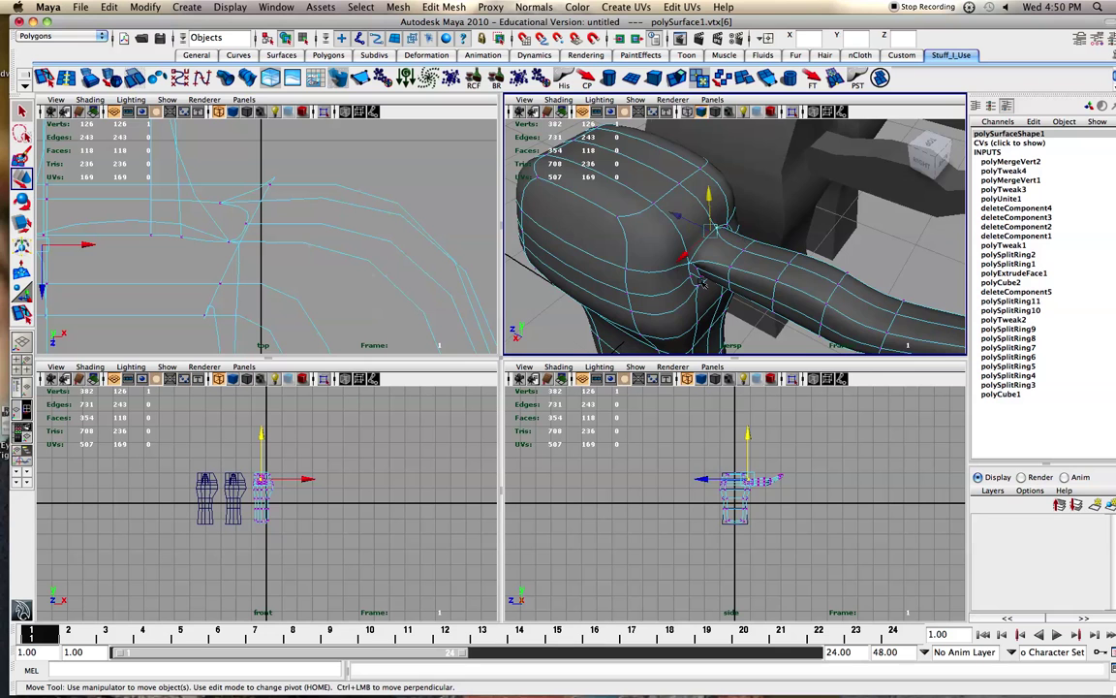
pyautogui.keyDown('alt'); pyautogui.moveTo(703, 281); pyautogui.dragTo(718, 262); pyautogui.keyUp('alt')
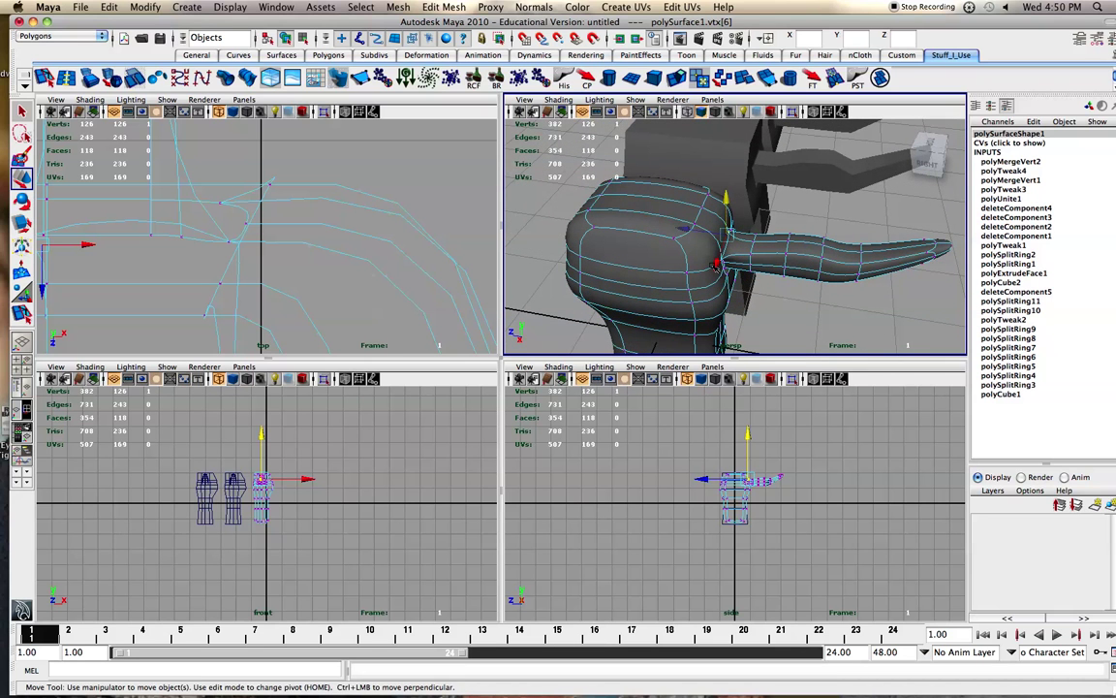
pyautogui.scroll(3, 716, 267)
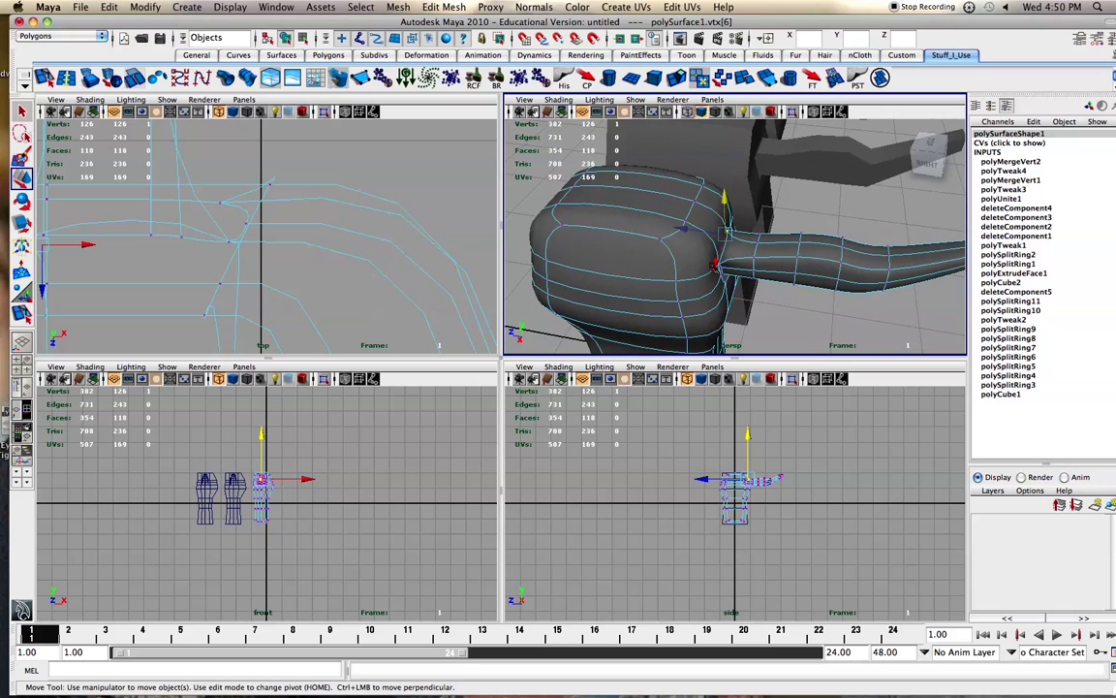
pyautogui.scroll(3, 694, 266)
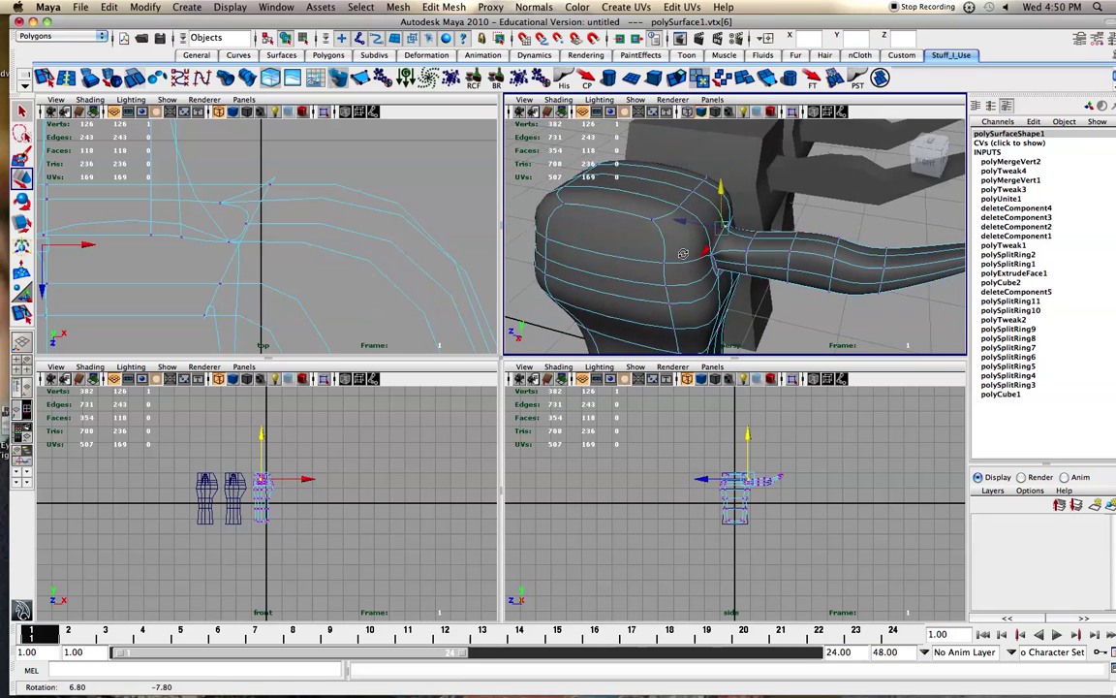
# Step: Turn off the smooth preview of the joined body and arm, and delete that finished model in object selection mode
pyautogui.scroll(2, 680, 268)
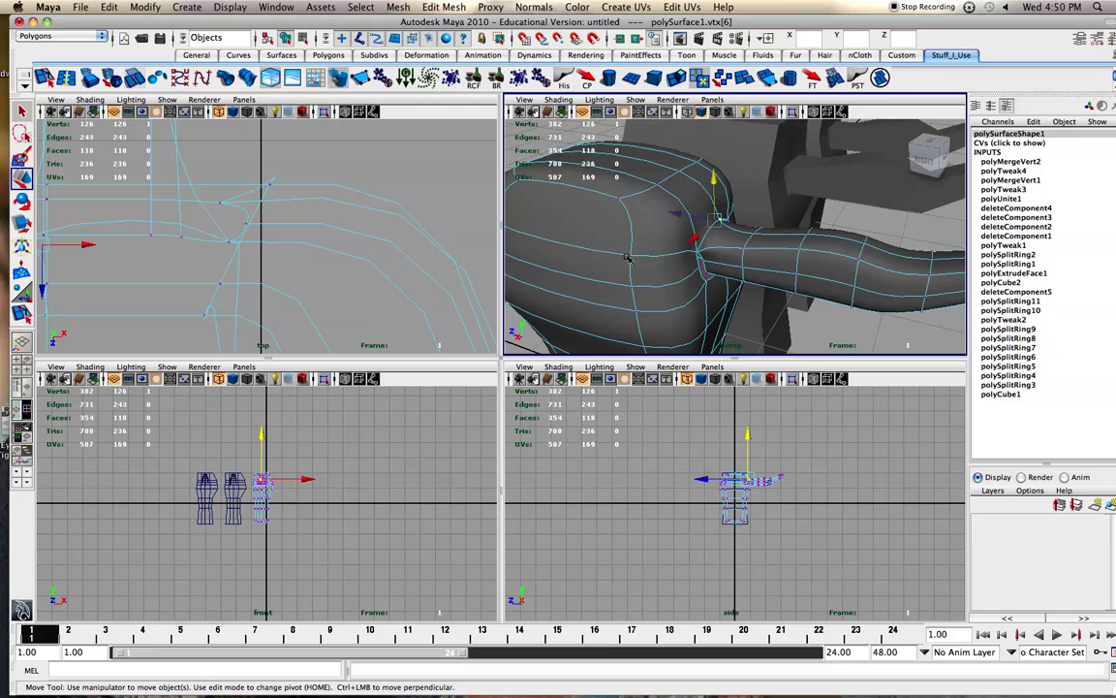
pyautogui.keyDown('alt'); pyautogui.moveTo(675, 237); pyautogui.dragTo(593, 288); pyautogui.keyUp('alt')
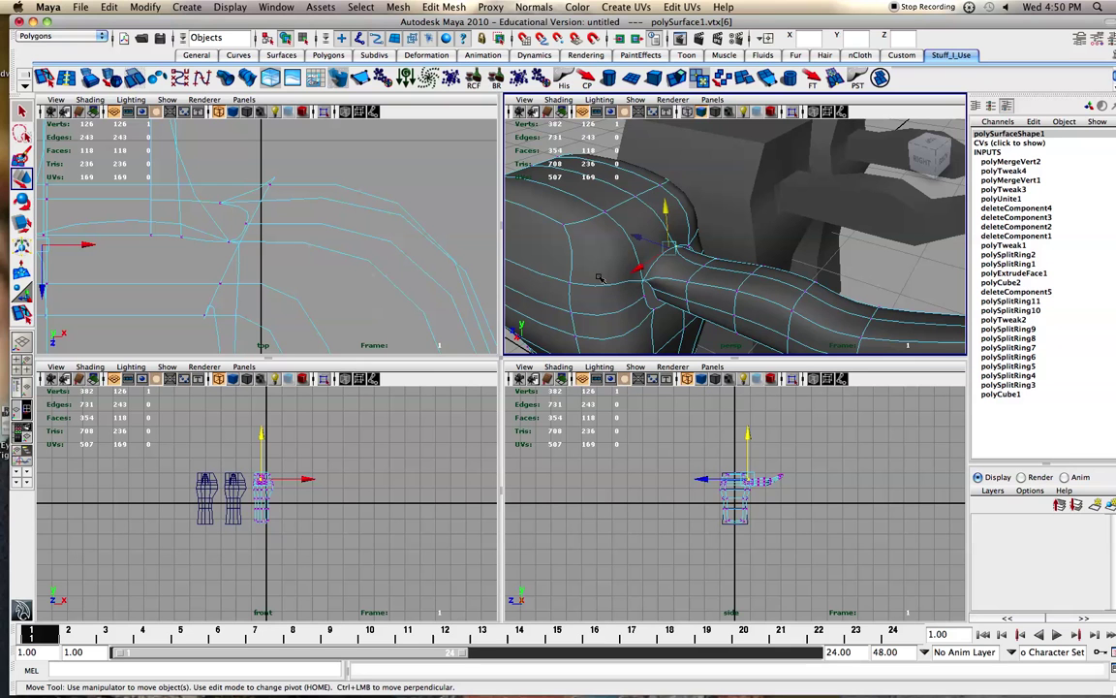
pyautogui.scroll(-2, 630, 274)
pyautogui.scroll(-3, 630, 276)
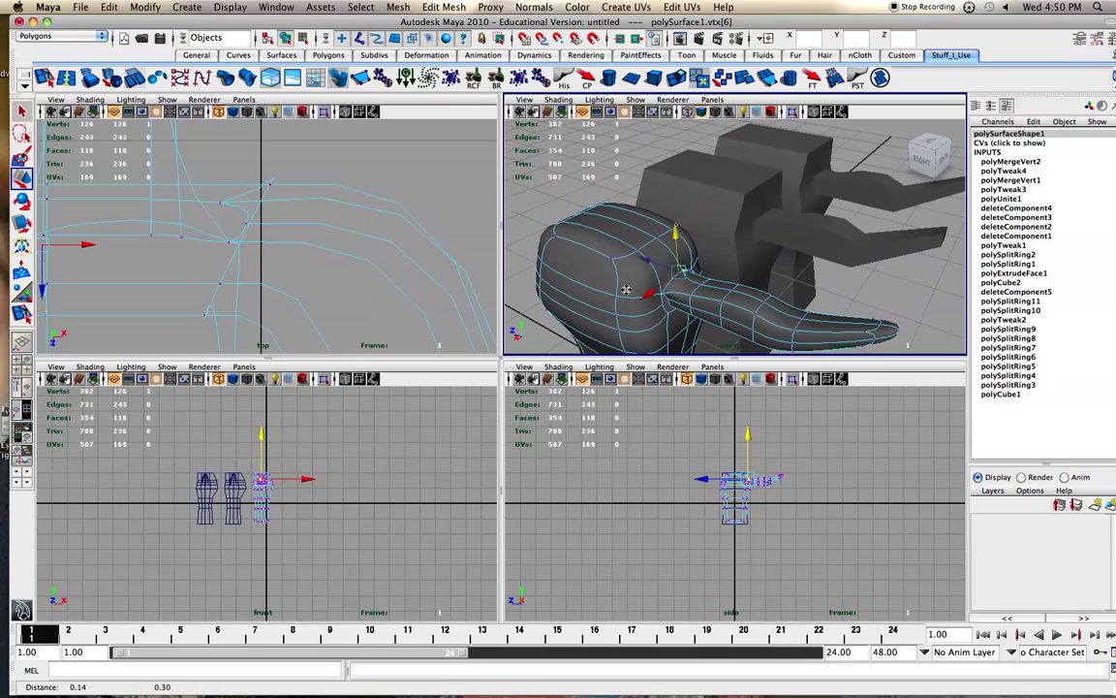
pyautogui.press('1')
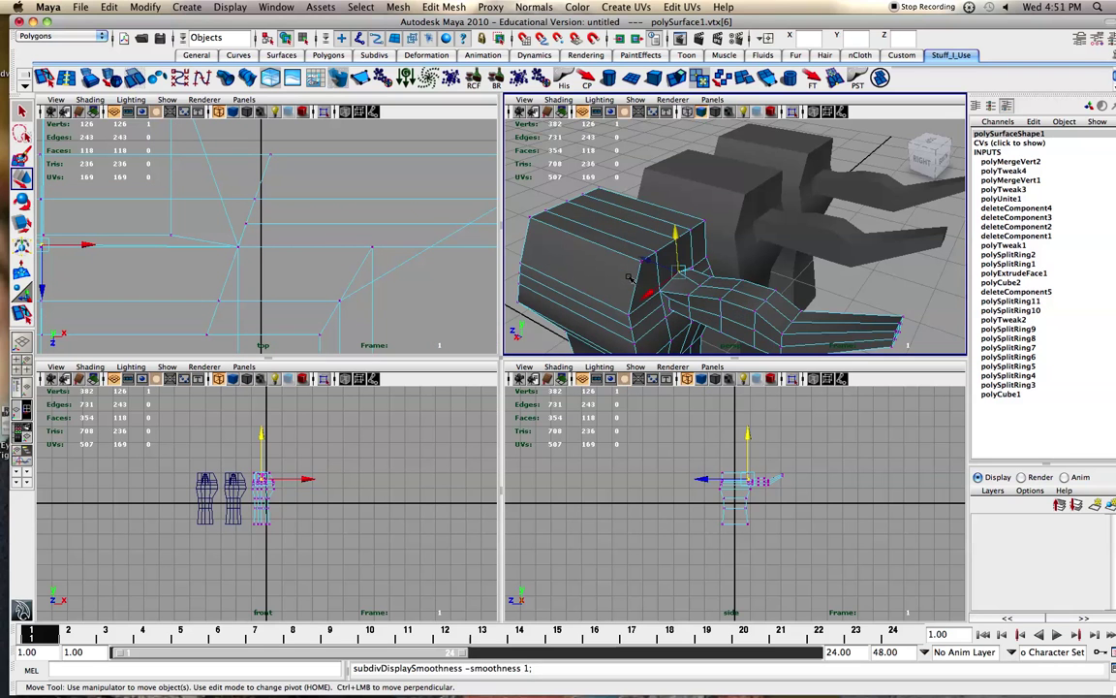
pyautogui.keyDown('alt'); pyautogui.moveTo(630, 278); pyautogui.dragTo(626, 317); pyautogui.keyUp('alt')
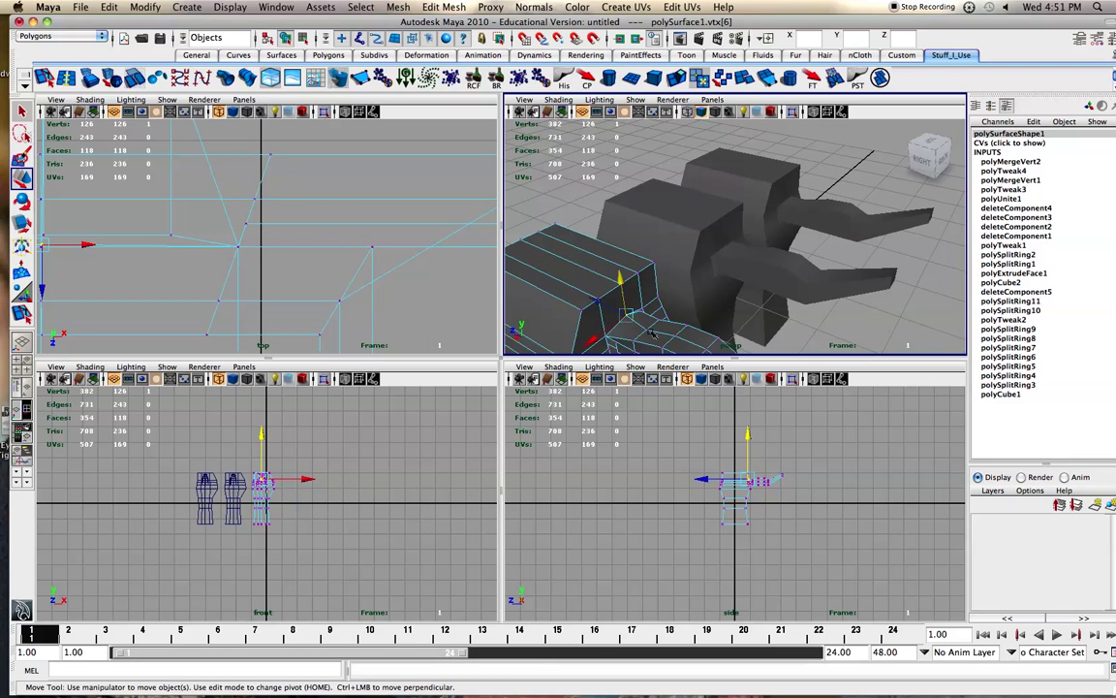
pyautogui.moveTo(651, 333); pyautogui.dragTo(684, 319, button='right')
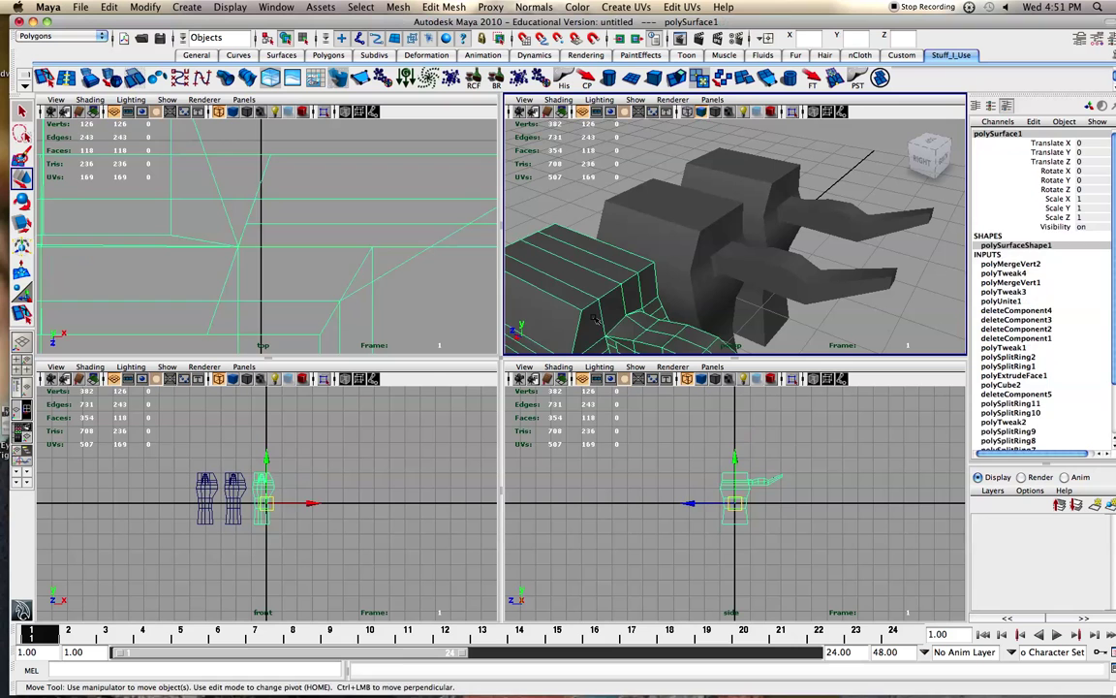
# Step: Select the next body block together with its arm and combine them into one mesh
pyautogui.click(698, 262)
pyautogui.click(794, 276)
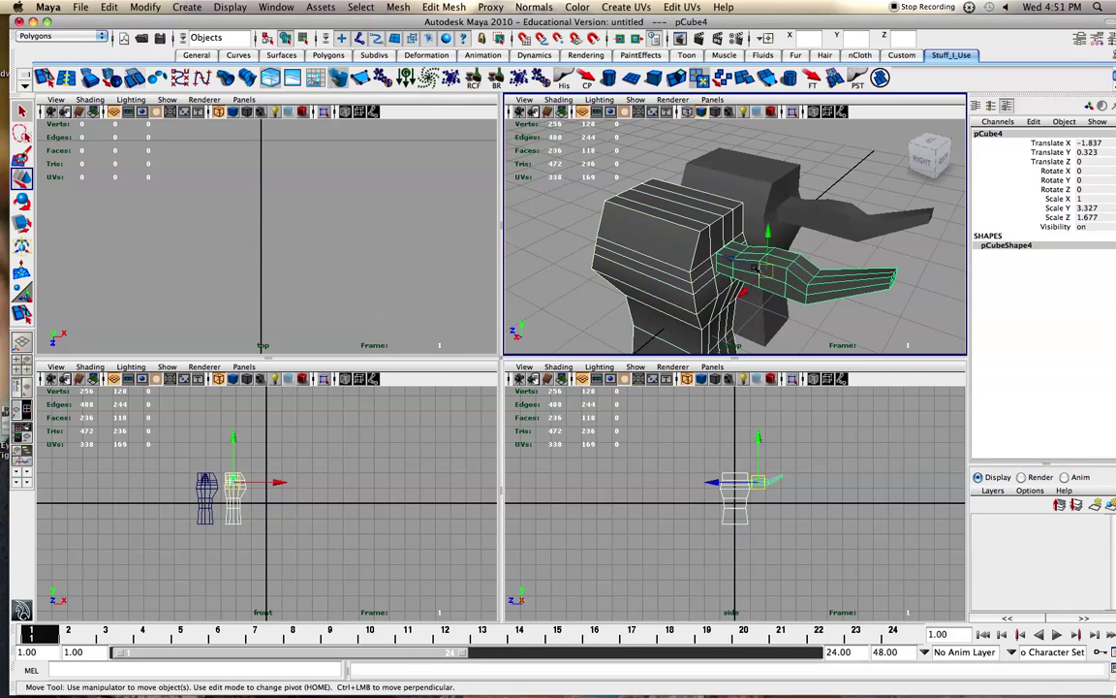
pyautogui.click(433, 7)
pyautogui.moveTo(398, 7)
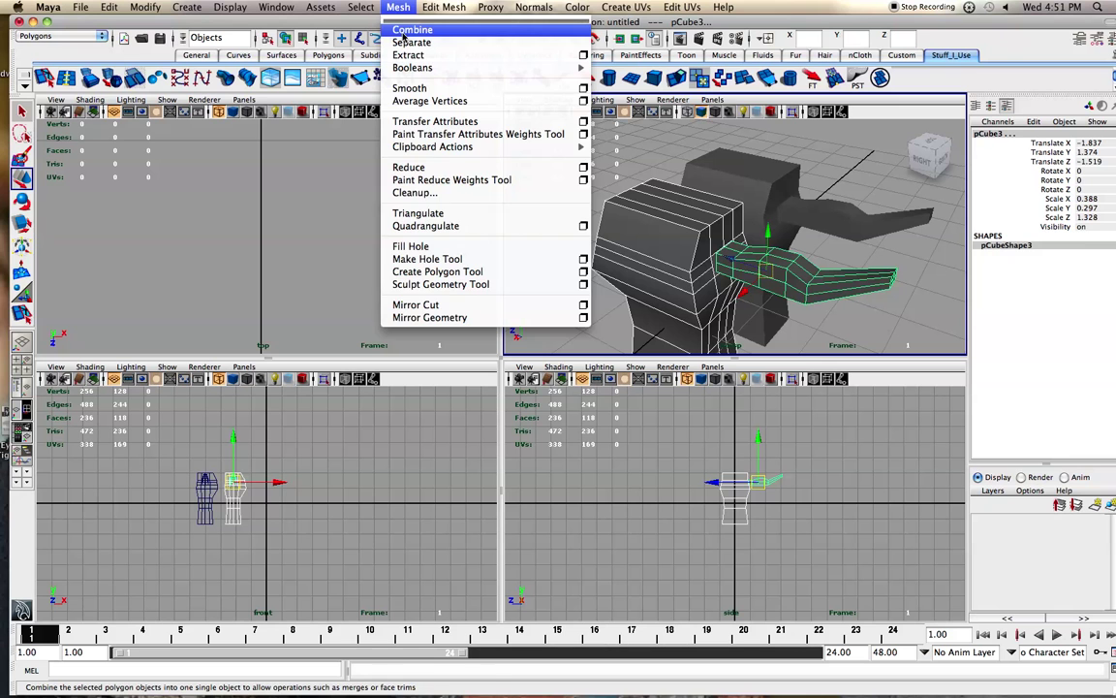
pyautogui.click(405, 34)
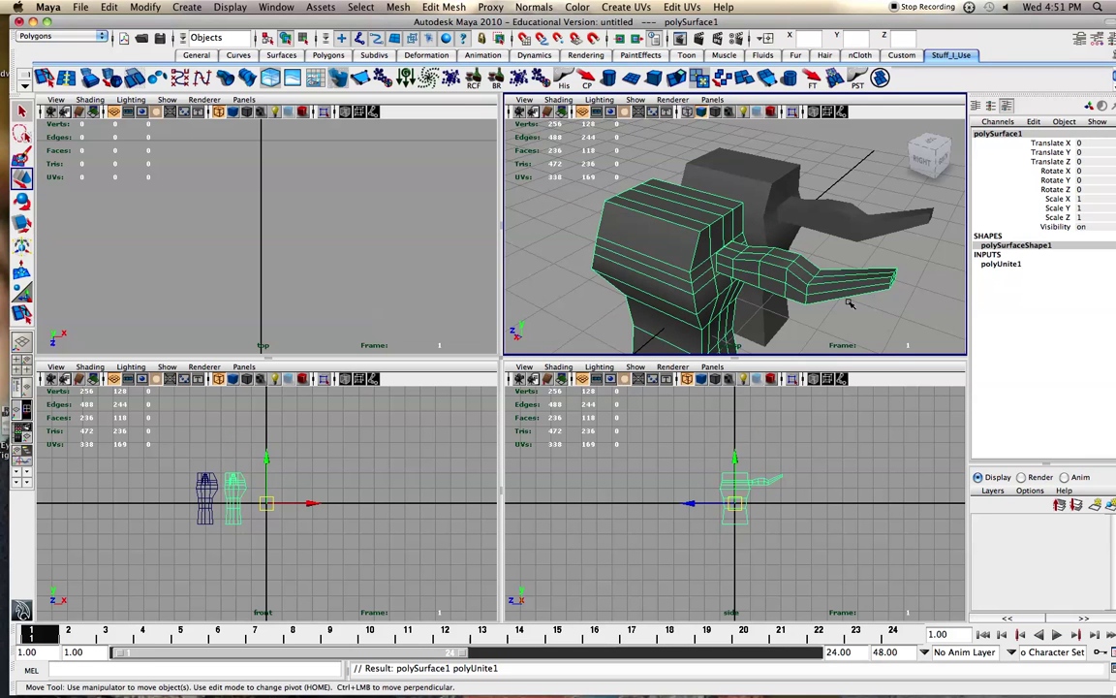
# Step: Undo the combine so the arm can be handled separately from the body
pyautogui.click(849, 304)
pyautogui.keyDown('alt'); pyautogui.moveTo(754, 275); pyautogui.dragTo(767, 283); pyautogui.keyUp('alt')
pyautogui.press('z')
pyautogui.press('z')
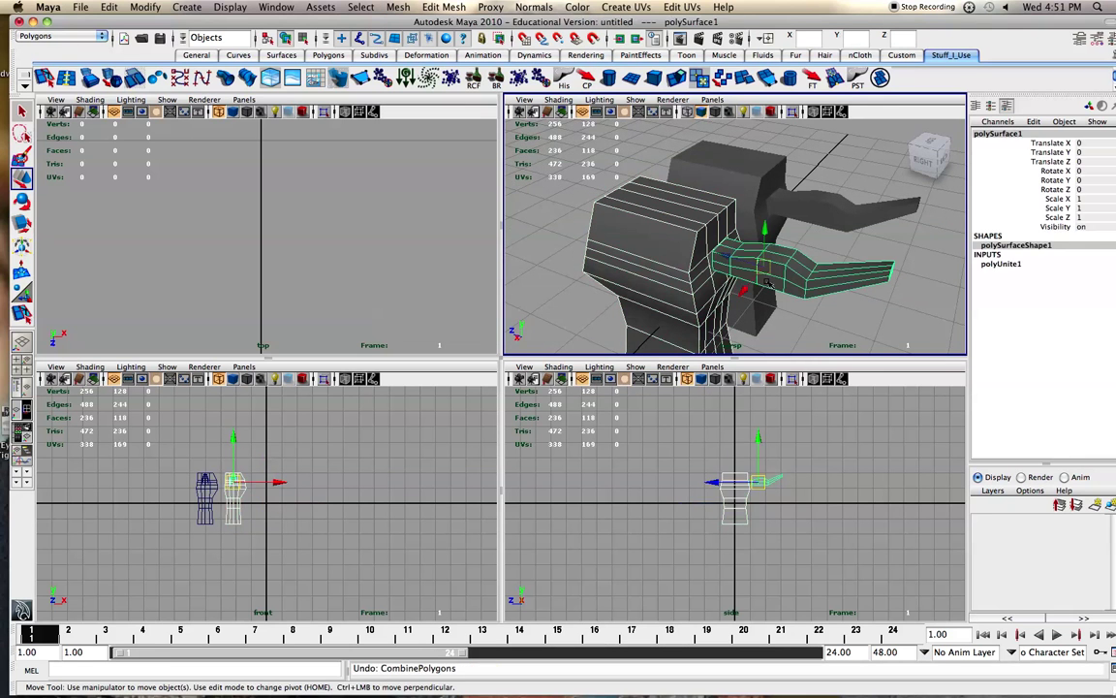
pyautogui.press('z')
pyautogui.press('z')
pyautogui.press('z')
pyautogui.press('z')
pyautogui.press('z')
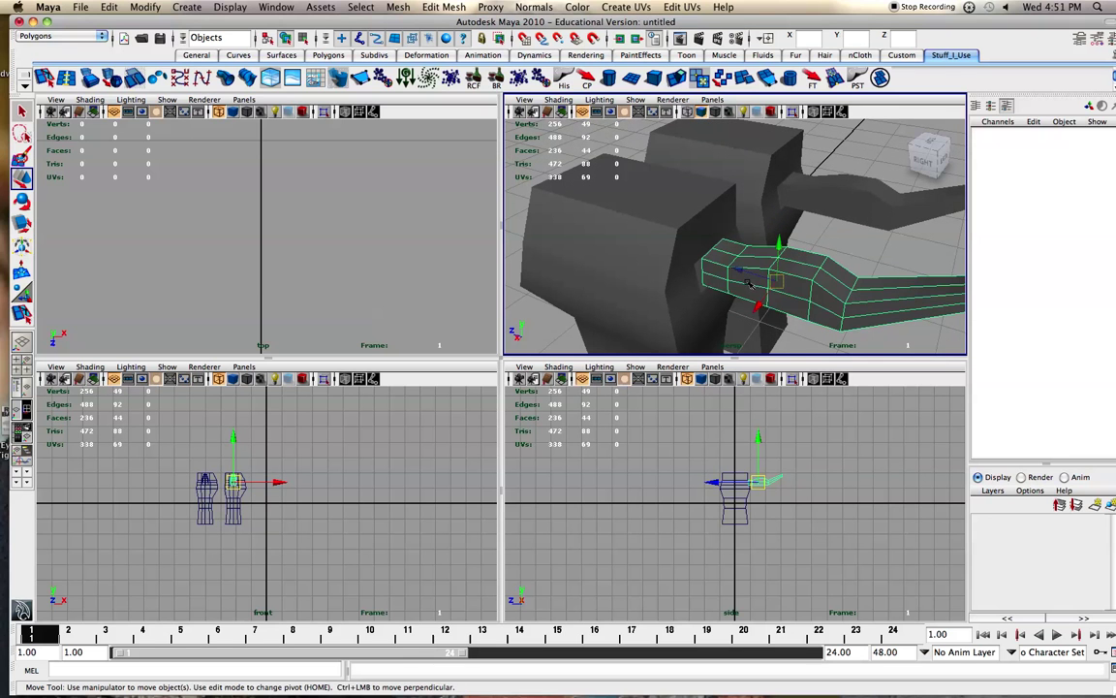
# Step: Move the arm along Z away from the body to a Translate Z of -1.631, leaving a gap between them
pyautogui.click(749, 282)
pyautogui.press('z')
pyautogui.press('z')
pyautogui.press('z')
pyautogui.press('z')
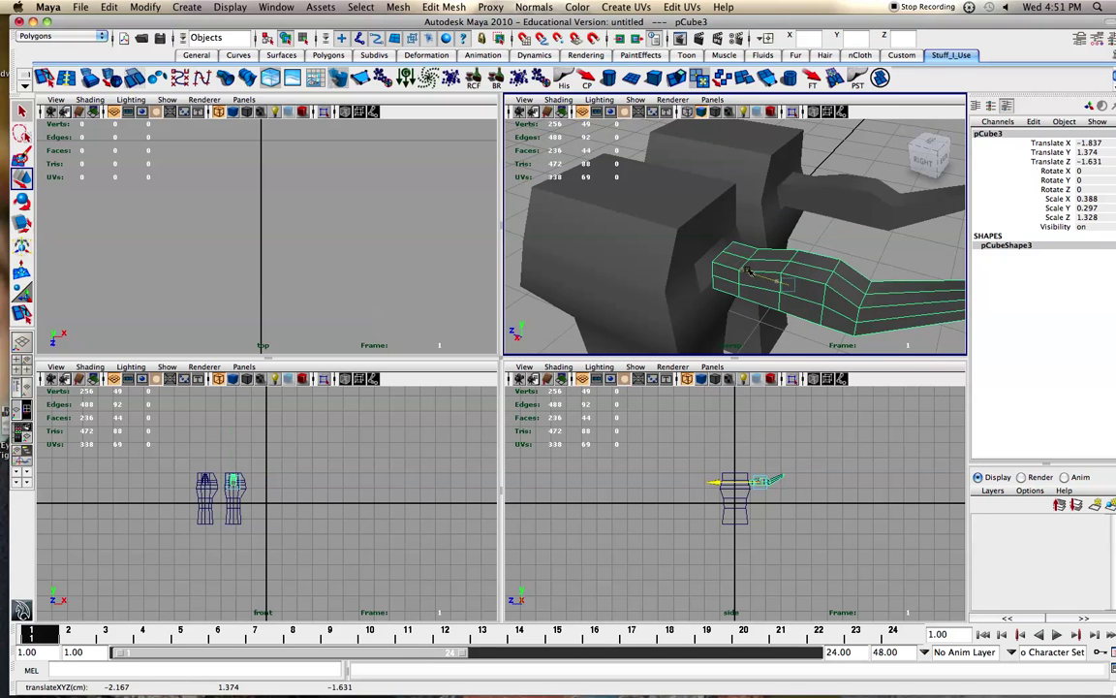
# Step: Select the body along with the offset arm and combine the two meshes
pyautogui.click(764, 268)
pyautogui.click(438, 6)
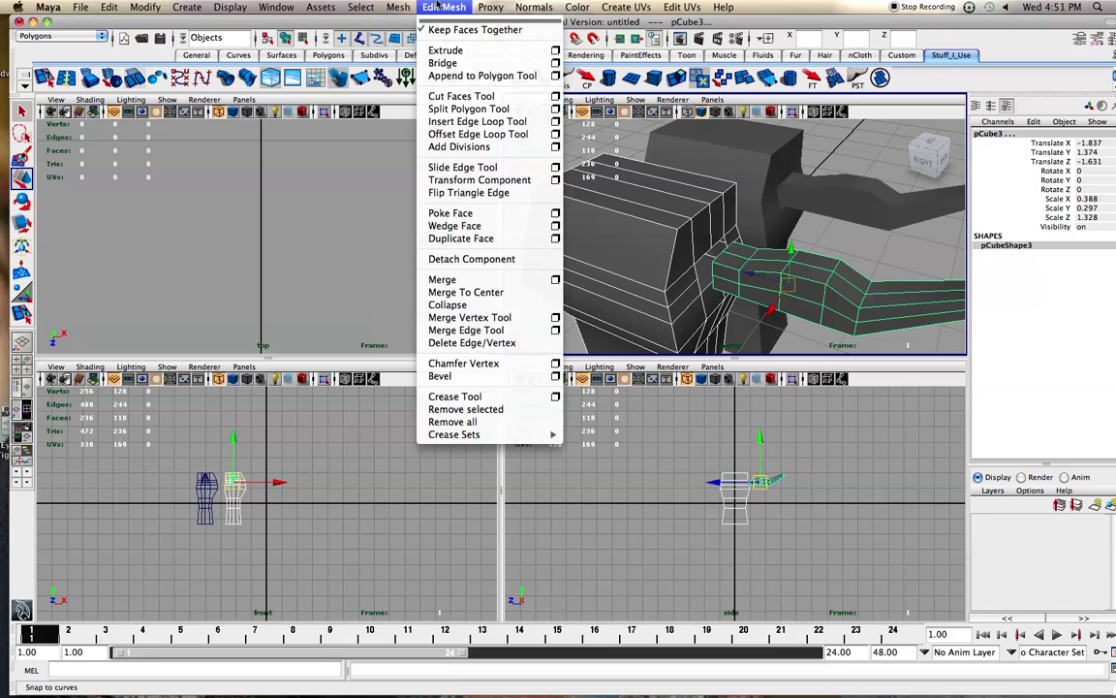
pyautogui.click(407, 30)
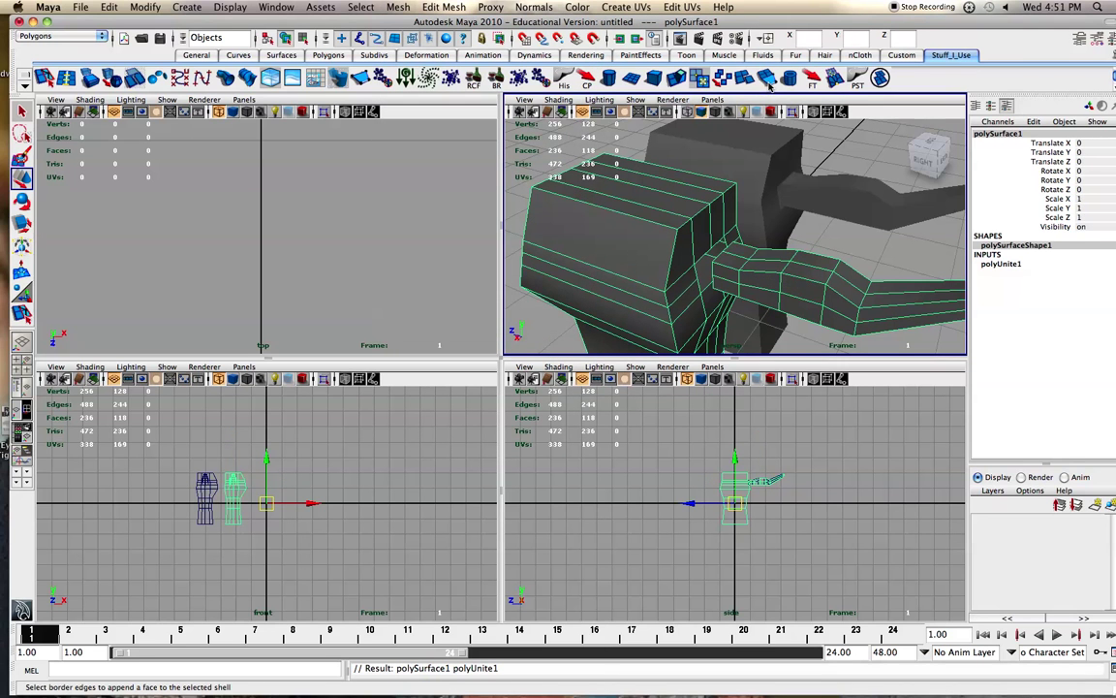
# Step: Bridge the upper side of the gap between arm and body with two faces using the Append to Polygon Tool
pyautogui.click(464, 7)
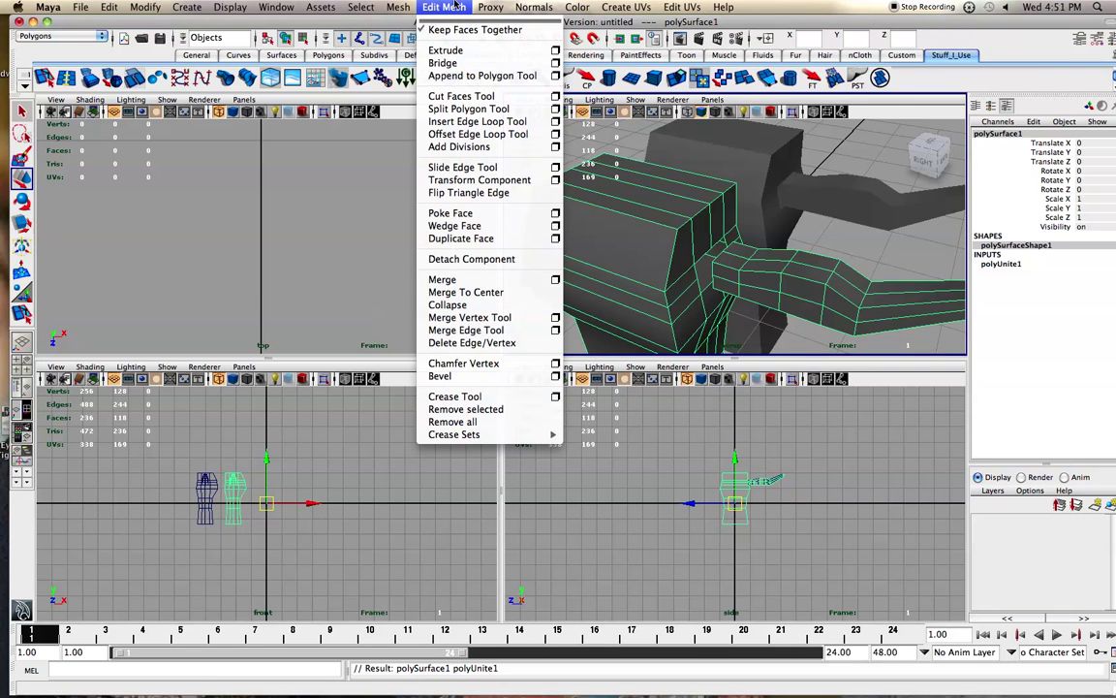
pyautogui.click(463, 6)
pyautogui.scroll(3, 625, 247)
pyautogui.scroll(3, 626, 247)
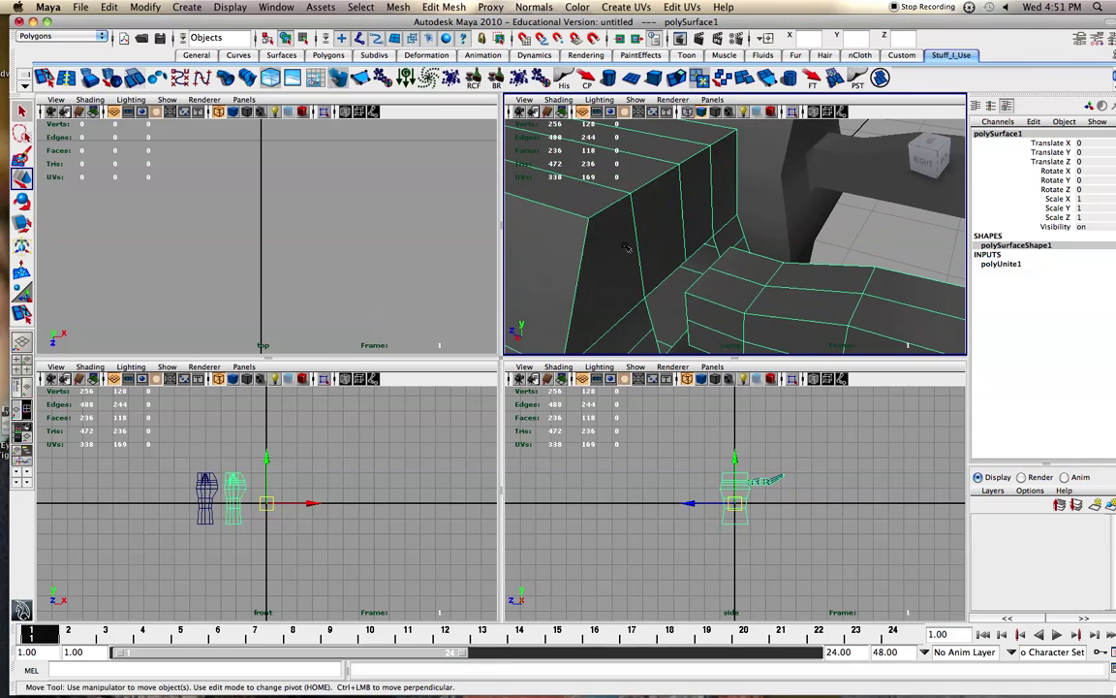
pyautogui.click(767, 76)
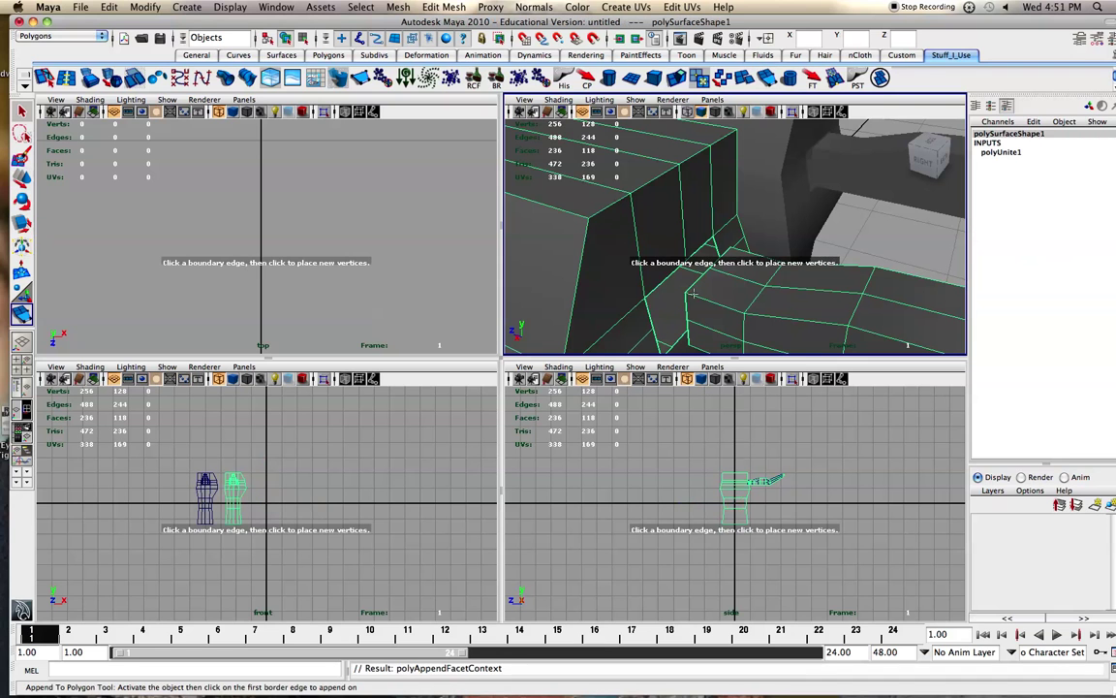
pyautogui.click(692, 282)
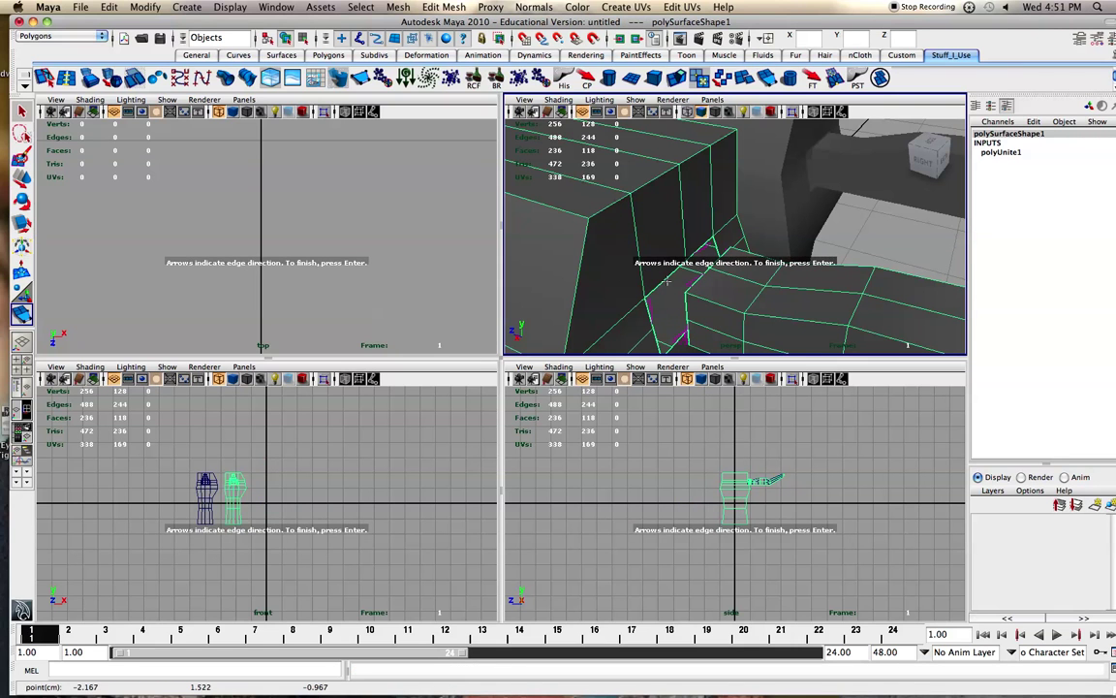
pyautogui.click(666, 281)
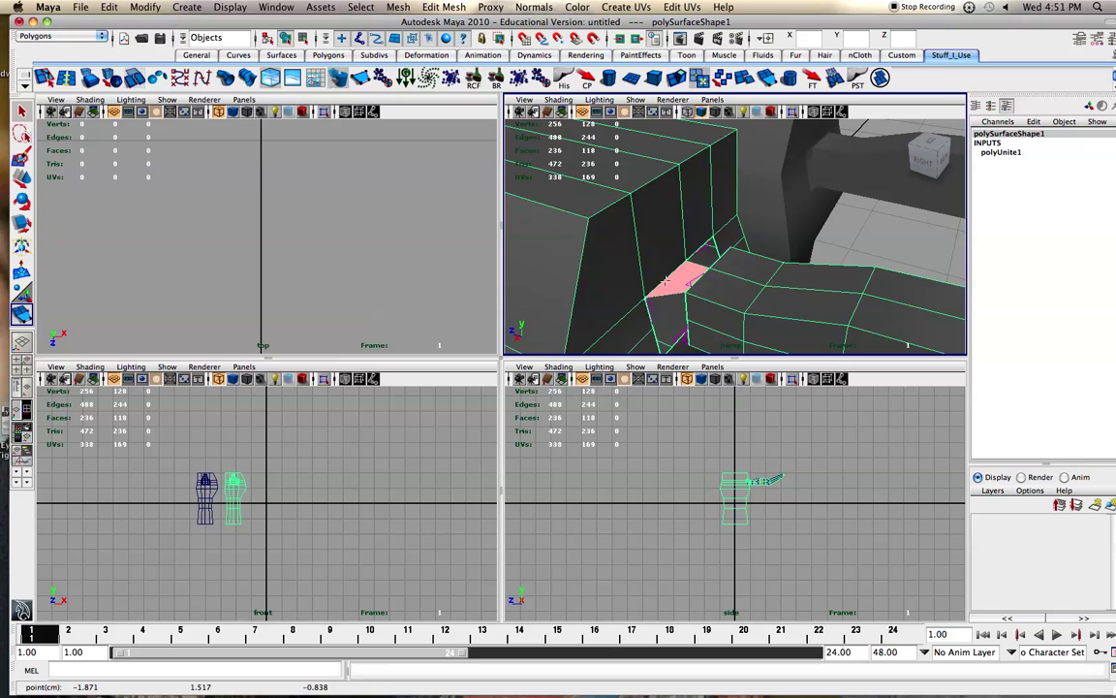
pyautogui.press('Return')
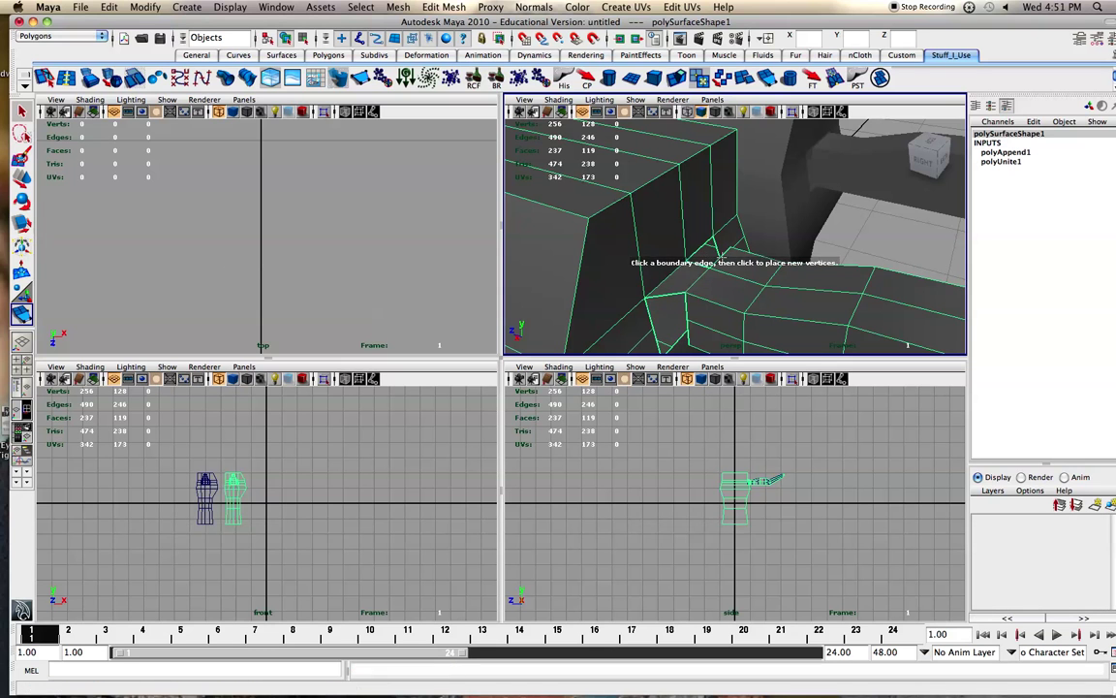
pyautogui.click(719, 248)
pyautogui.click(702, 250)
pyautogui.press('Return')
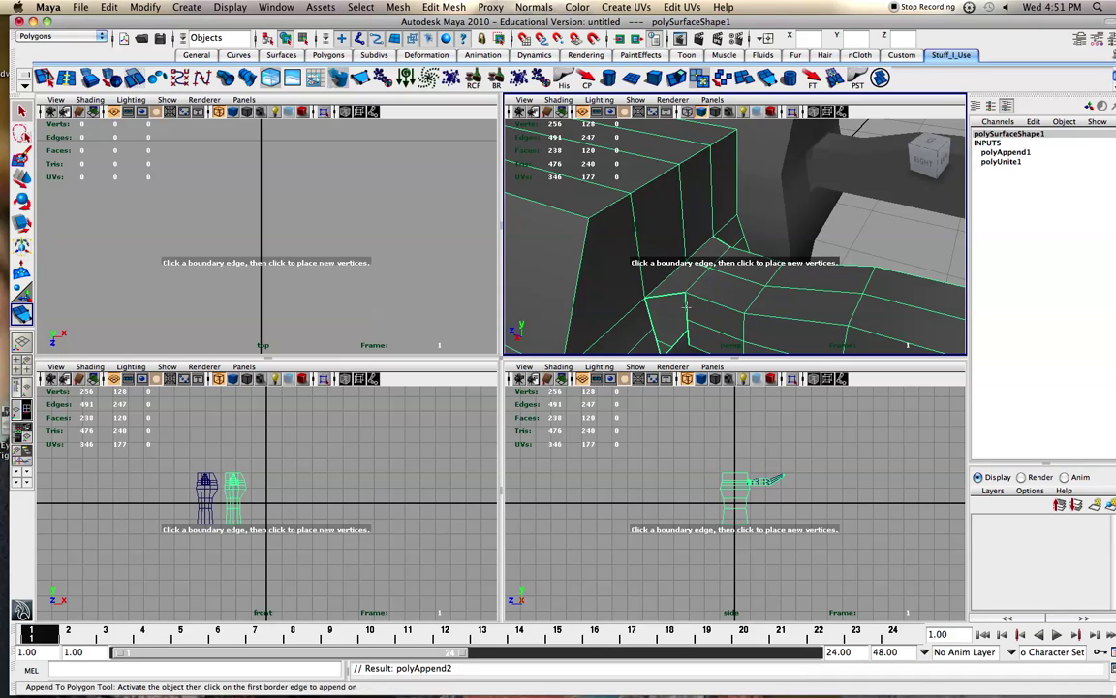
# Step: Append two more faces down the near side of the gap, joining the arm's border edges to the body's
pyautogui.click(655, 300)
pyautogui.click(650, 308)
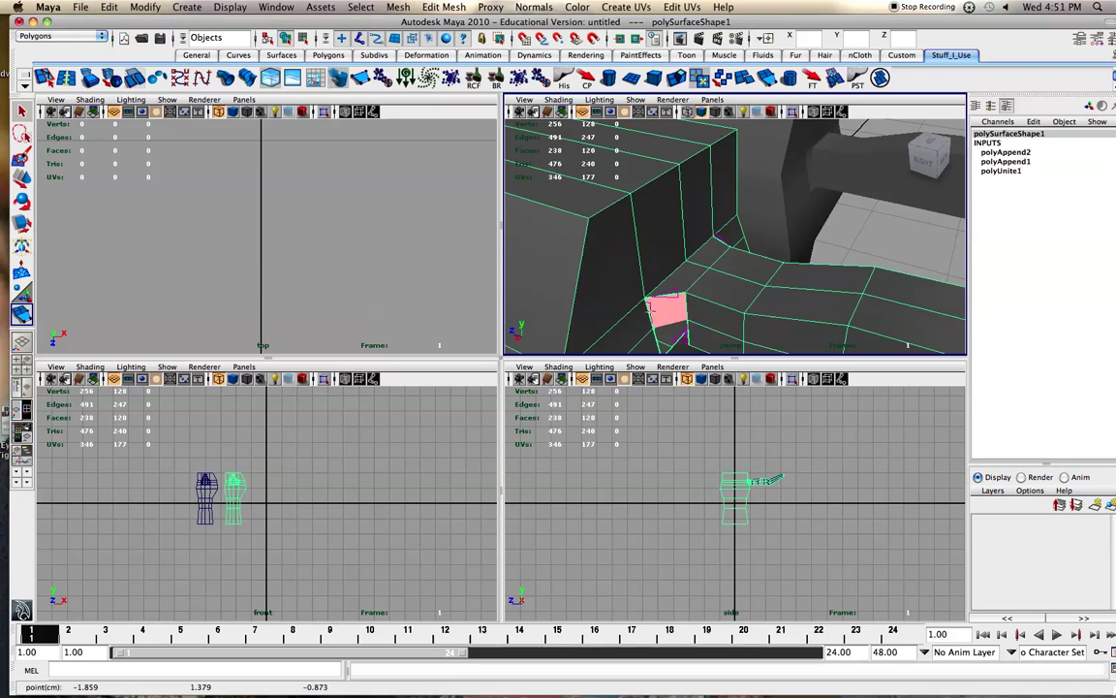
pyautogui.press('Return')
pyautogui.click(674, 327)
pyautogui.click(659, 339)
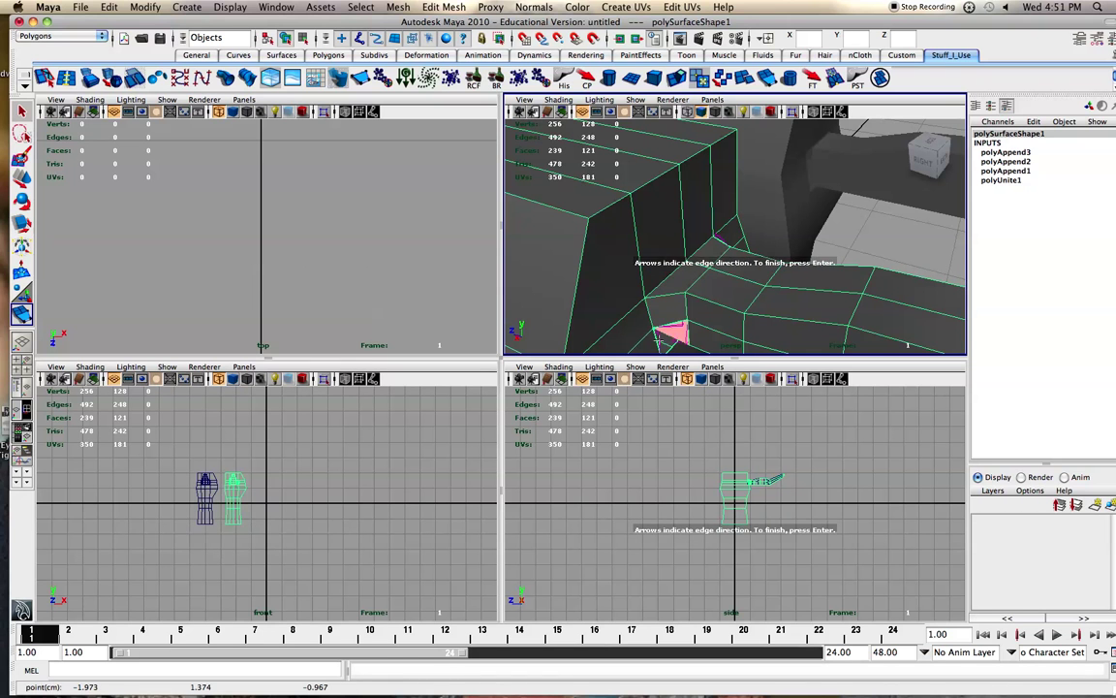
pyautogui.press('Return')
# Step: Append two faces on the opposite side of the arm to close that side's gap to the body
pyautogui.press('w')
pyautogui.keyDown('alt'); pyautogui.moveTo(664, 325); pyautogui.dragTo(695, 247); pyautogui.keyUp('alt')
pyautogui.scroll(4, 667, 242)
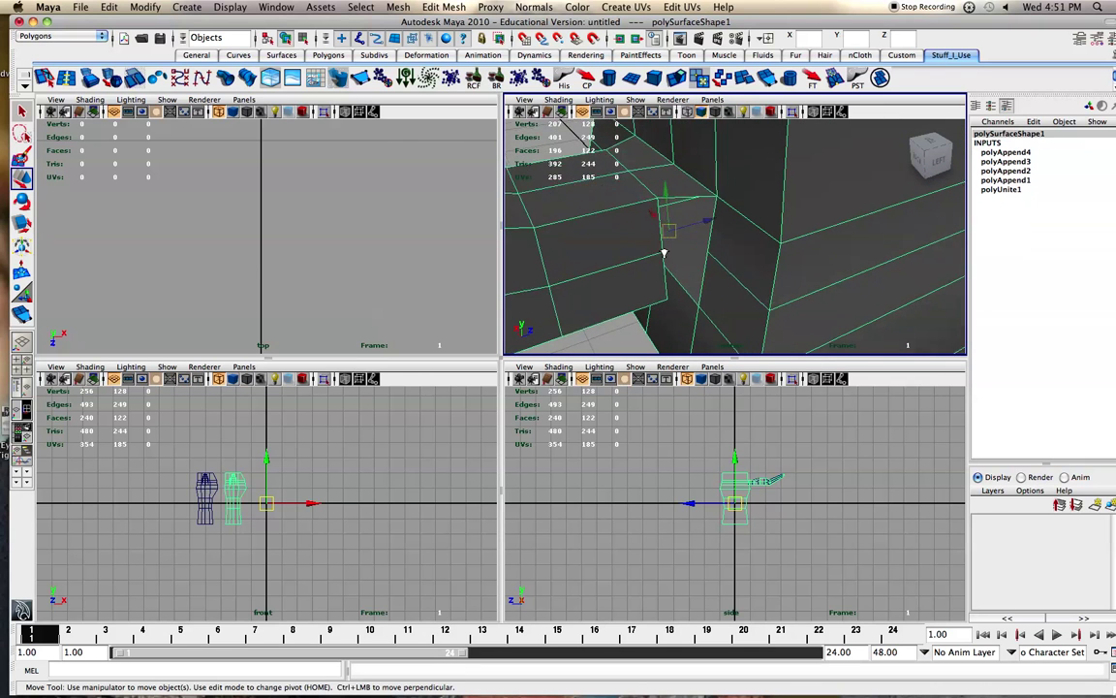
pyautogui.press('g')
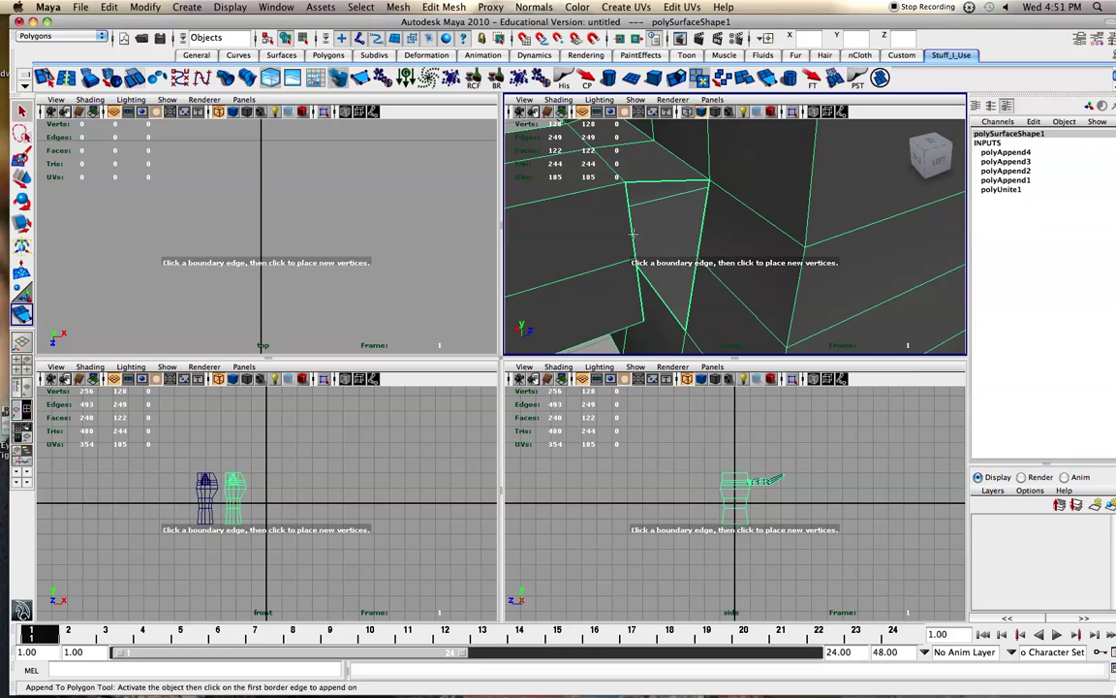
pyautogui.click(635, 233)
pyautogui.click(700, 233)
pyautogui.press('Return')
pyautogui.press('y')
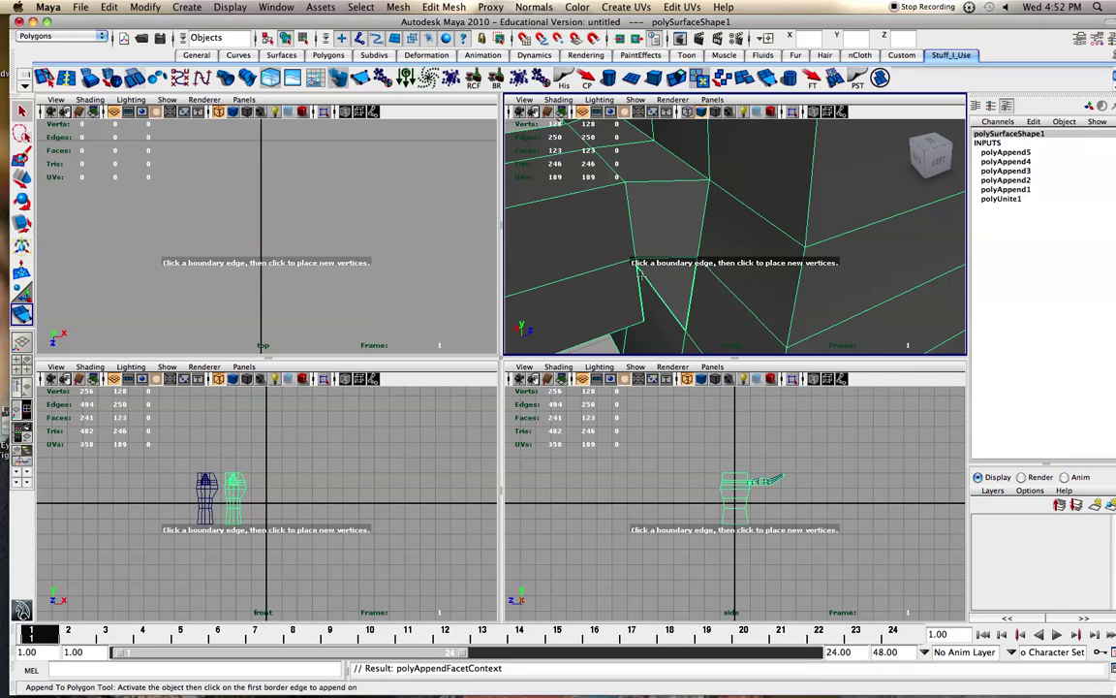
pyautogui.click(638, 280)
pyautogui.click(694, 286)
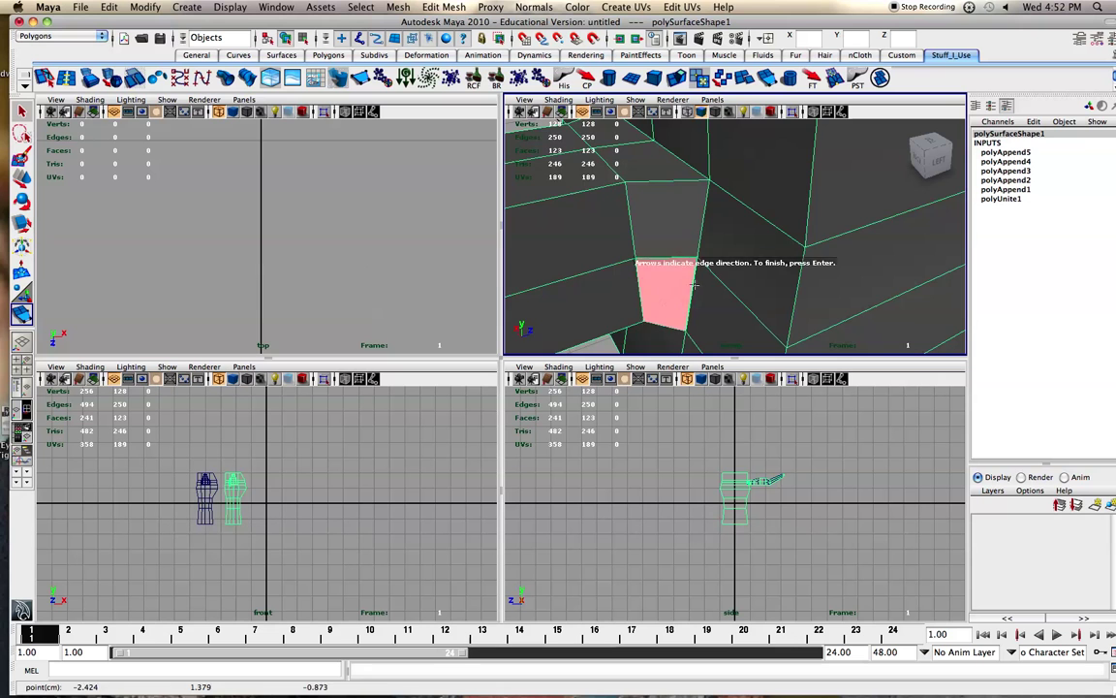
pyautogui.keyDown('alt'); pyautogui.moveTo(694, 286); pyautogui.dragTo(642, 247); pyautogui.keyUp('alt')
pyautogui.press('Return')
# Step: Try raising a body vertex at the upper corner of the arm joint along Y, and undo the move
pyautogui.moveTo(643, 248); pyautogui.dragTo(631, 245, button='right')
pyautogui.click(609, 251)
pyautogui.press('w')
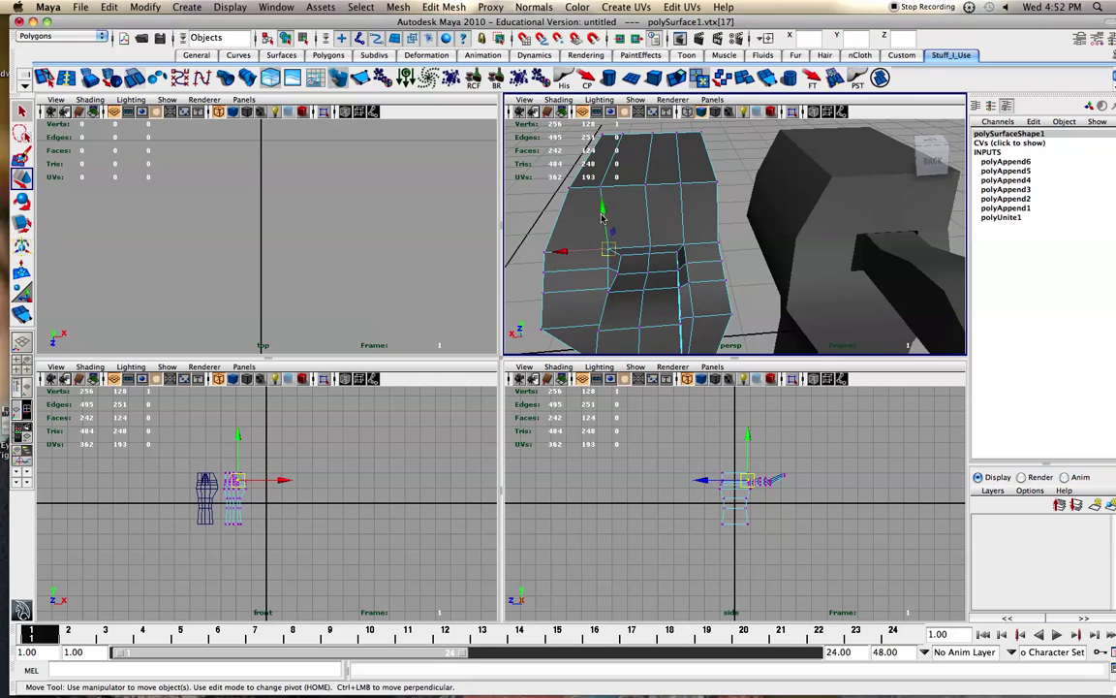
pyautogui.moveTo(601, 200); pyautogui.dragTo(613, 188)
pyautogui.press('z')
# Step: Return to object selection, select the bridged body-and-arm mesh and apply Soften Edge to its normals
pyautogui.scroll(-3, 630, 206)
pyautogui.keyDown('alt'); pyautogui.moveTo(639, 230); pyautogui.dragTo(781, 279); pyautogui.keyUp('alt')
pyautogui.moveTo(694, 280); pyautogui.dragTo(751, 259, button='right')
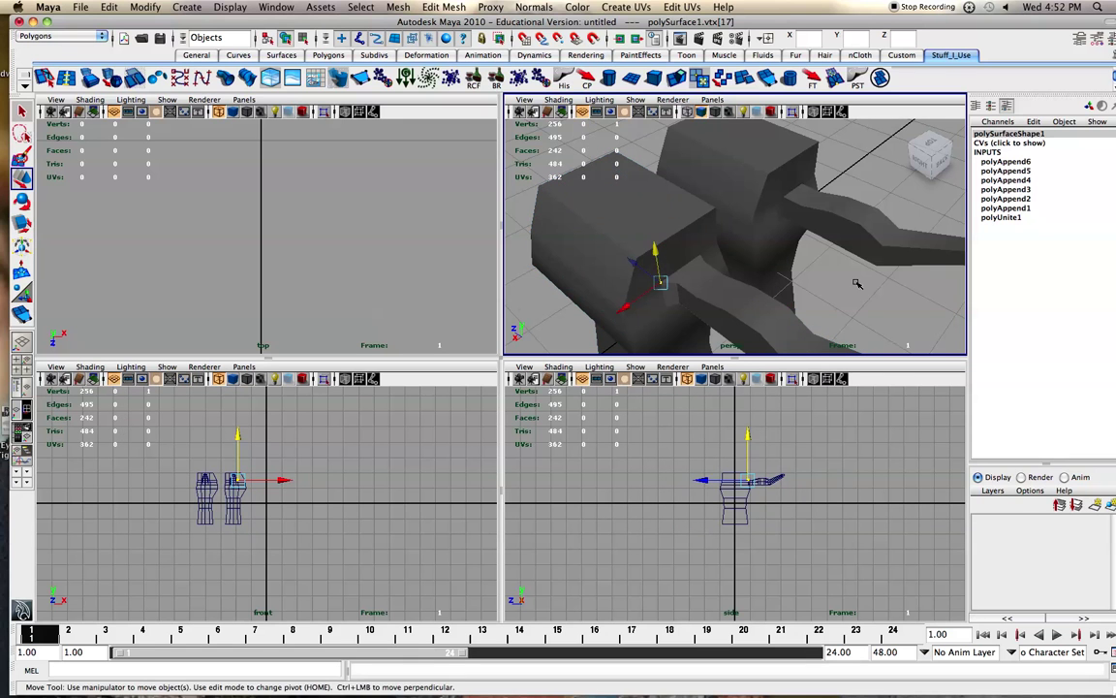
pyautogui.keyDown('alt'); pyautogui.moveTo(855, 279); pyautogui.dragTo(700, 281); pyautogui.keyUp('alt')
pyautogui.click(682, 258)
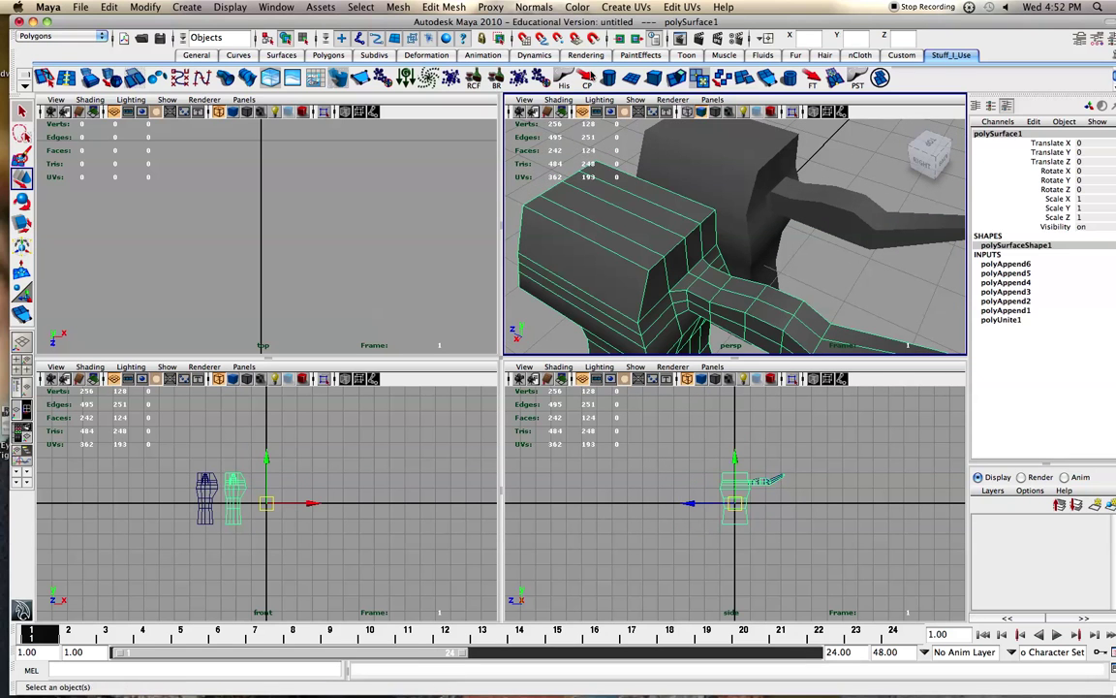
pyautogui.click(532, 6)
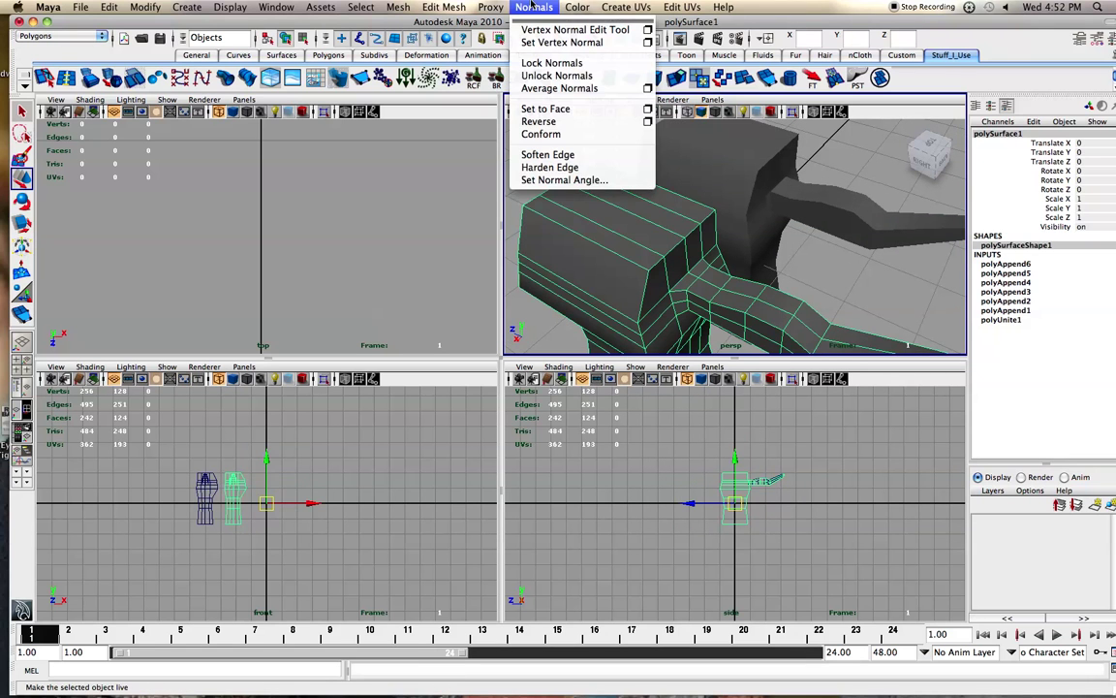
pyautogui.click(560, 154)
pyautogui.click(551, 158)
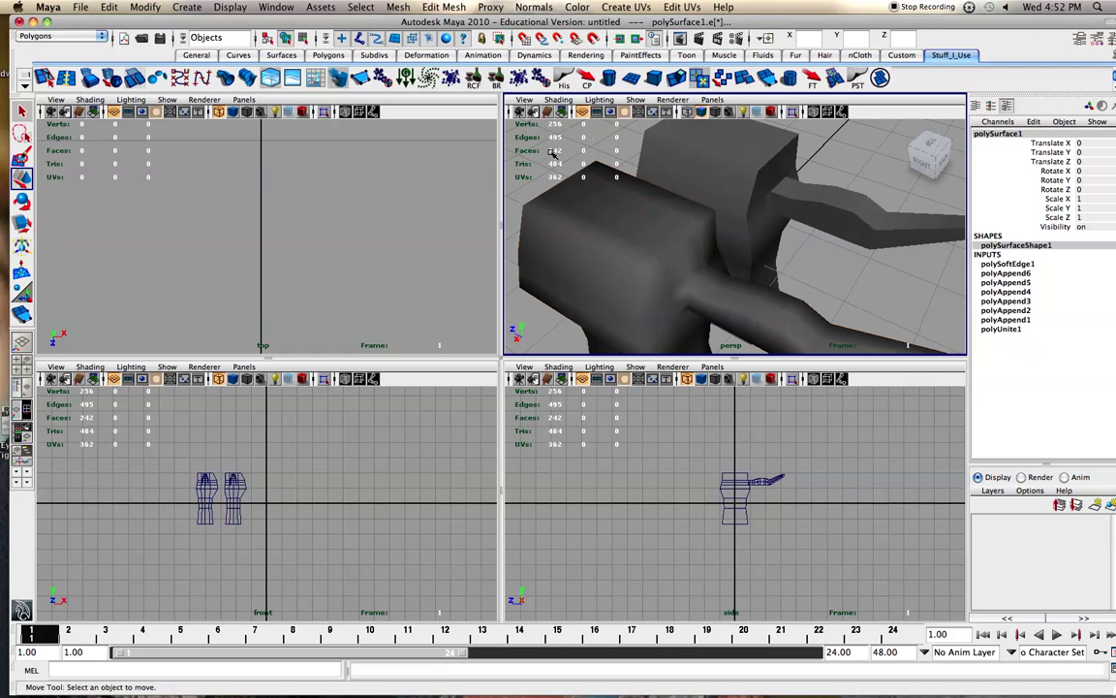
# Step: Preview the softened mesh smoothed and examine how the bridged arm flows into the body
pyautogui.scroll(-5, 619, 213)
pyautogui.keyDown('alt'); pyautogui.moveTo(702, 260); pyautogui.dragTo(735, 243); pyautogui.keyUp('alt')
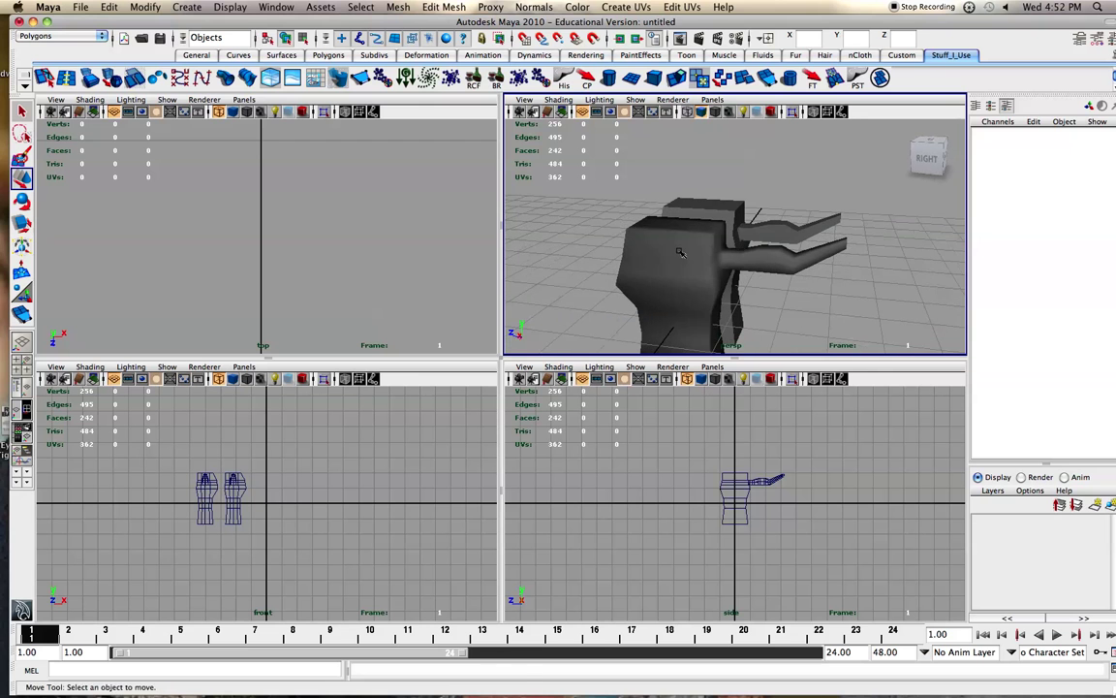
pyautogui.click(644, 254)
pyautogui.press('3')
pyautogui.click(590, 240)
pyautogui.keyDown('alt'); pyautogui.moveTo(590, 241); pyautogui.dragTo(617, 252); pyautogui.keyUp('alt')
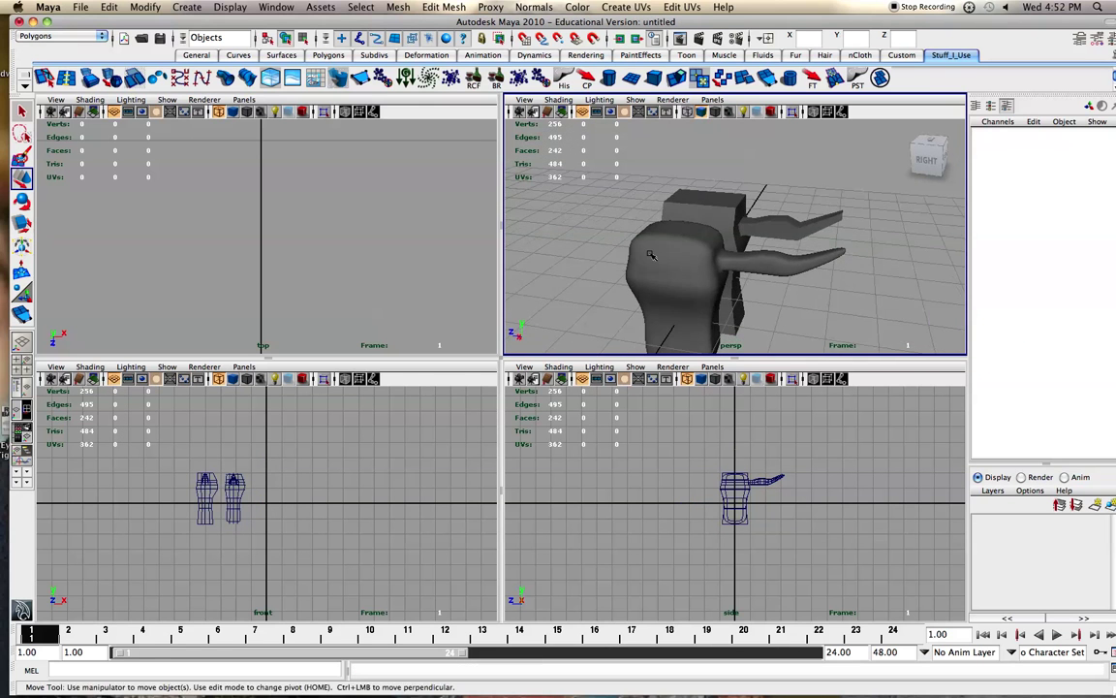
# Step: Delete the bridged body-and-arm model and select the remaining body block
pyautogui.click(698, 252)
pyautogui.press('Delete')
pyautogui.moveTo(710, 251)
pyautogui.keyDown('alt'); pyautogui.mouseDown()
pyautogui.moveTo(705, 239)
pyautogui.moveTo(694, 265)
pyautogui.mouseUp(); pyautogui.keyUp('alt')
pyautogui.click(693, 265)
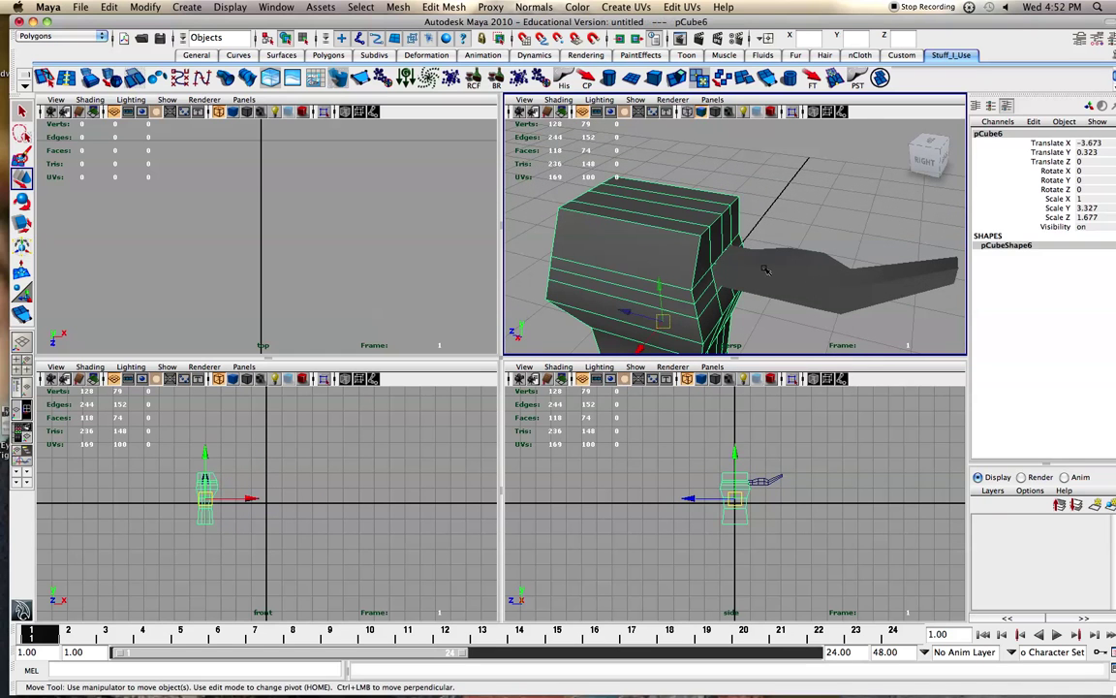
# Step: Combine the body block and the separate arm into a single mesh and deselect it
pyautogui.keyDown('shift'); pyautogui.click(765, 267); pyautogui.keyUp('shift')
pyautogui.click(449, 5)
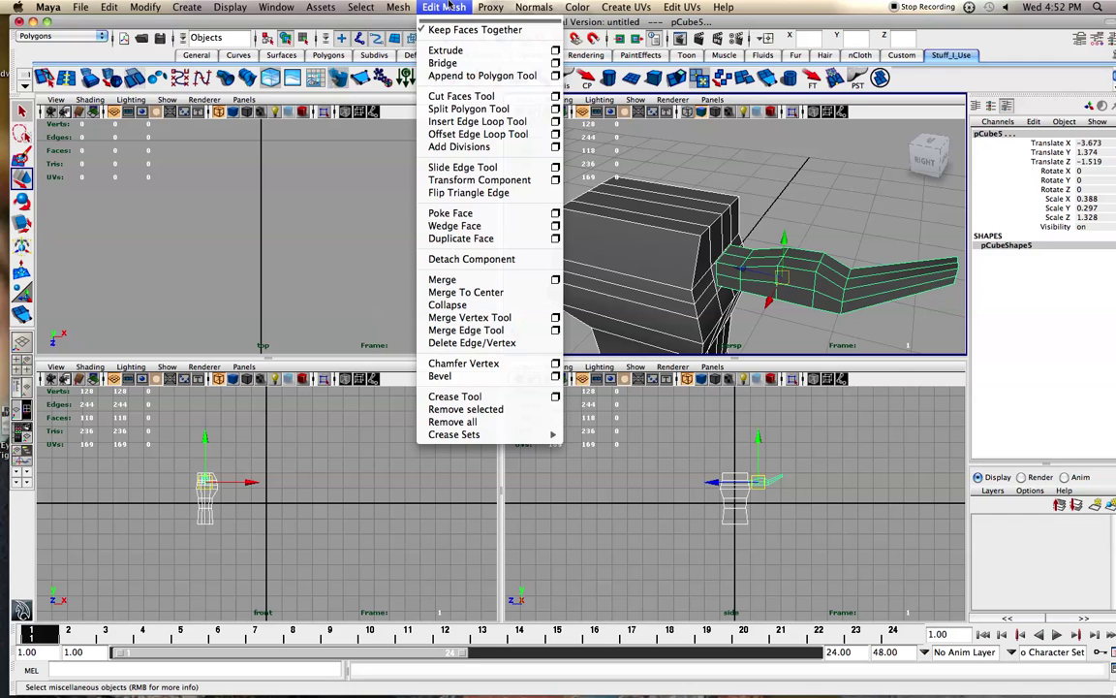
pyautogui.moveTo(398, 7)
pyautogui.click(402, 35)
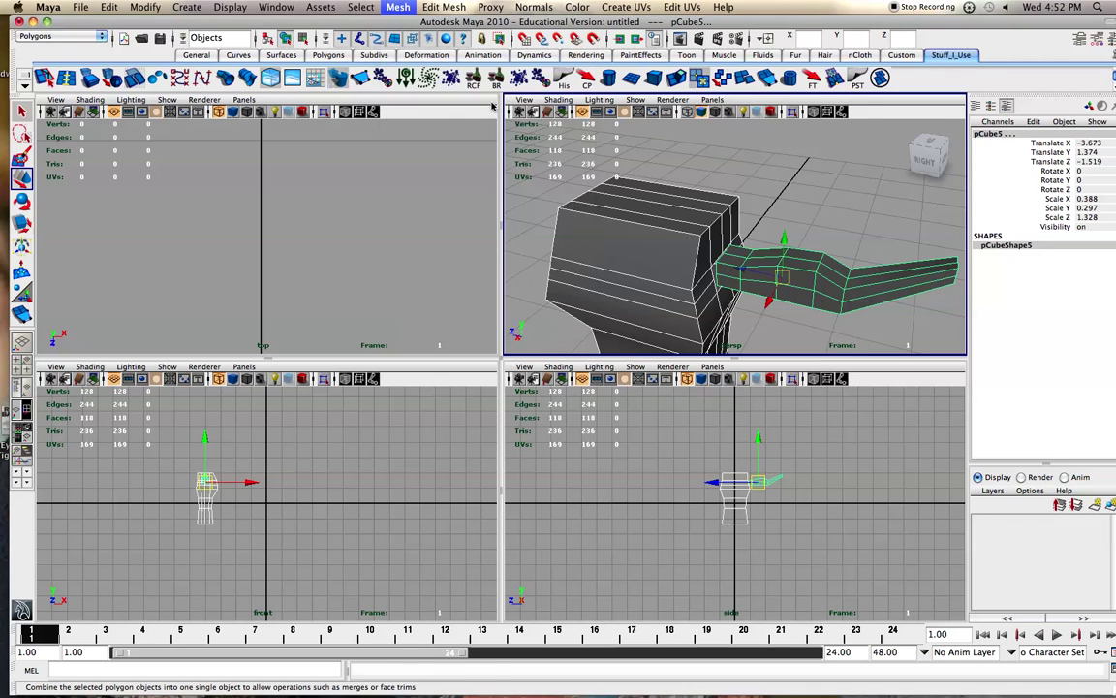
pyautogui.click(774, 184)
# Step: Merge the arm's upper corner vertex and the adjacent body vertex to their center
pyautogui.scroll(3, 771, 276)
pyautogui.keyDown('alt'); pyautogui.moveTo(770, 277); pyautogui.dragTo(709, 260); pyautogui.keyUp('alt')
pyautogui.scroll(1, 709, 259)
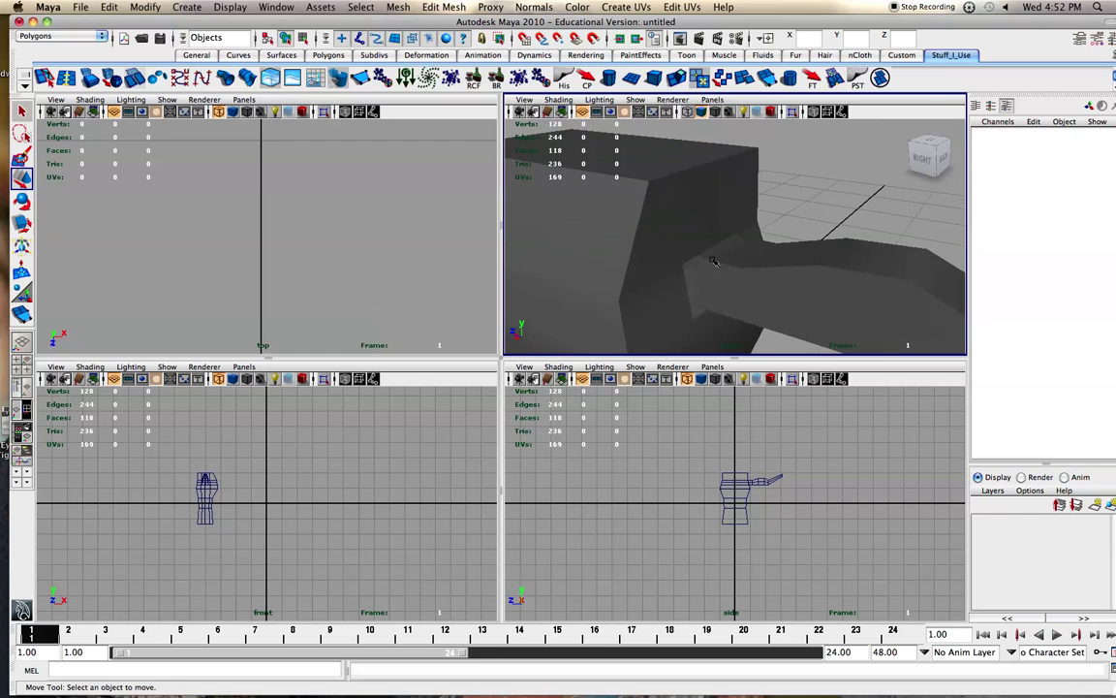
pyautogui.click(711, 257)
pyautogui.scroll(3, 710, 259)
pyautogui.scroll(-1, 696, 262)
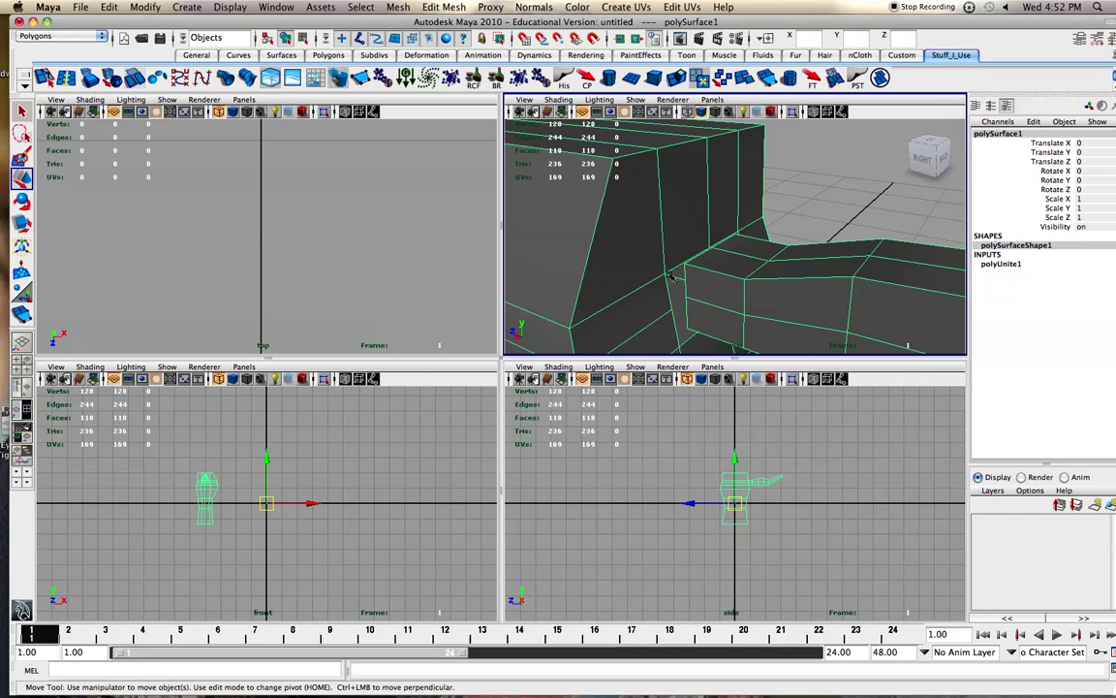
pyautogui.moveTo(669, 277); pyautogui.dragTo(620, 276, button='right')
pyautogui.click(672, 271)
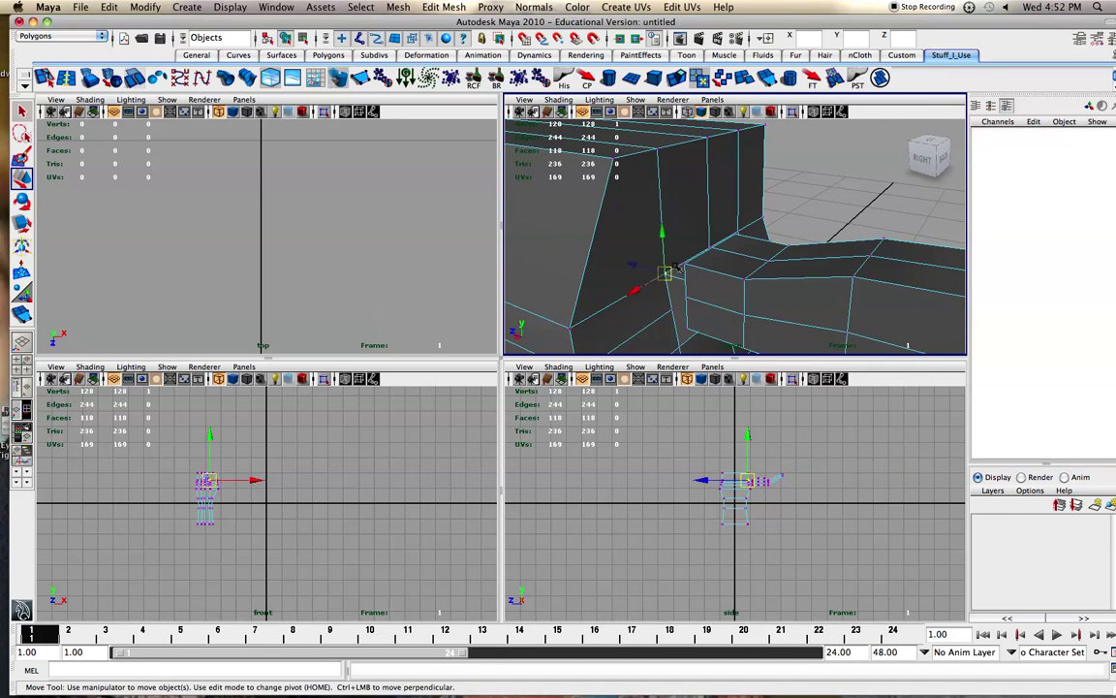
pyautogui.click(534, 6)
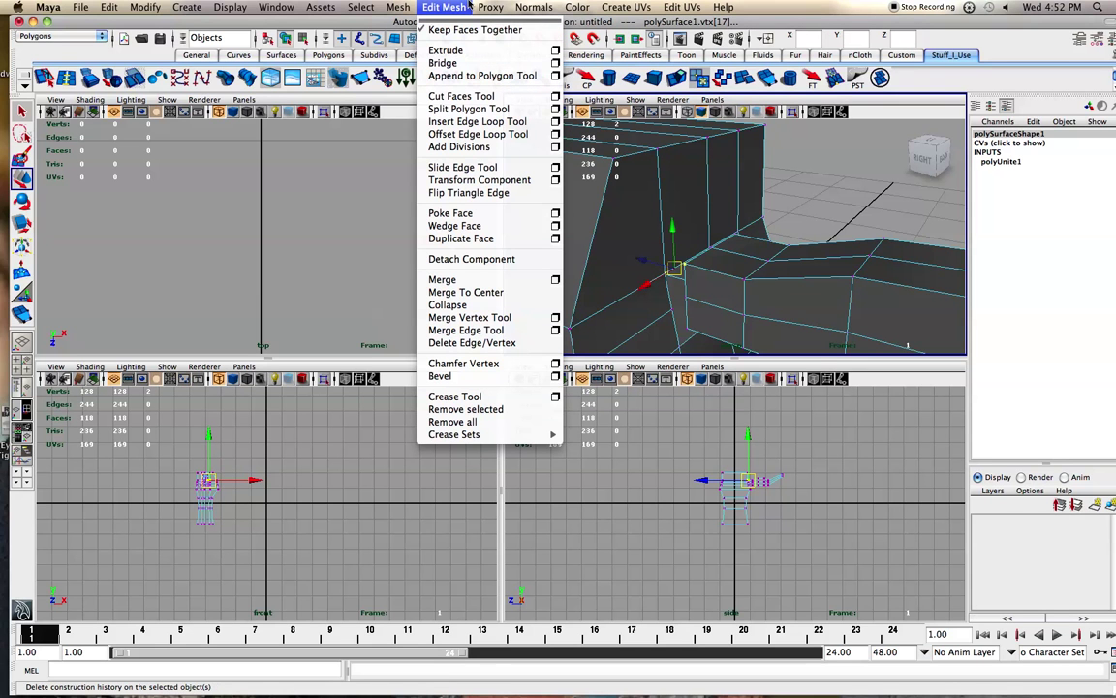
pyautogui.click(479, 292)
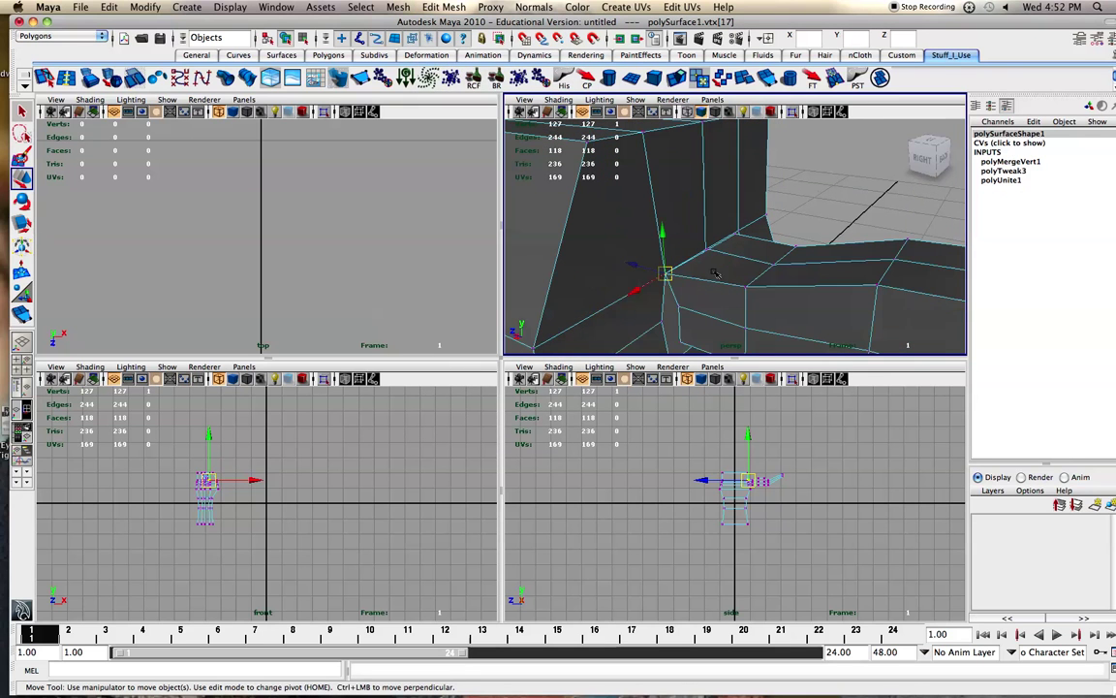
# Step: Merge the next pair of arm and body vertices down the seam to their center
pyautogui.press('q')
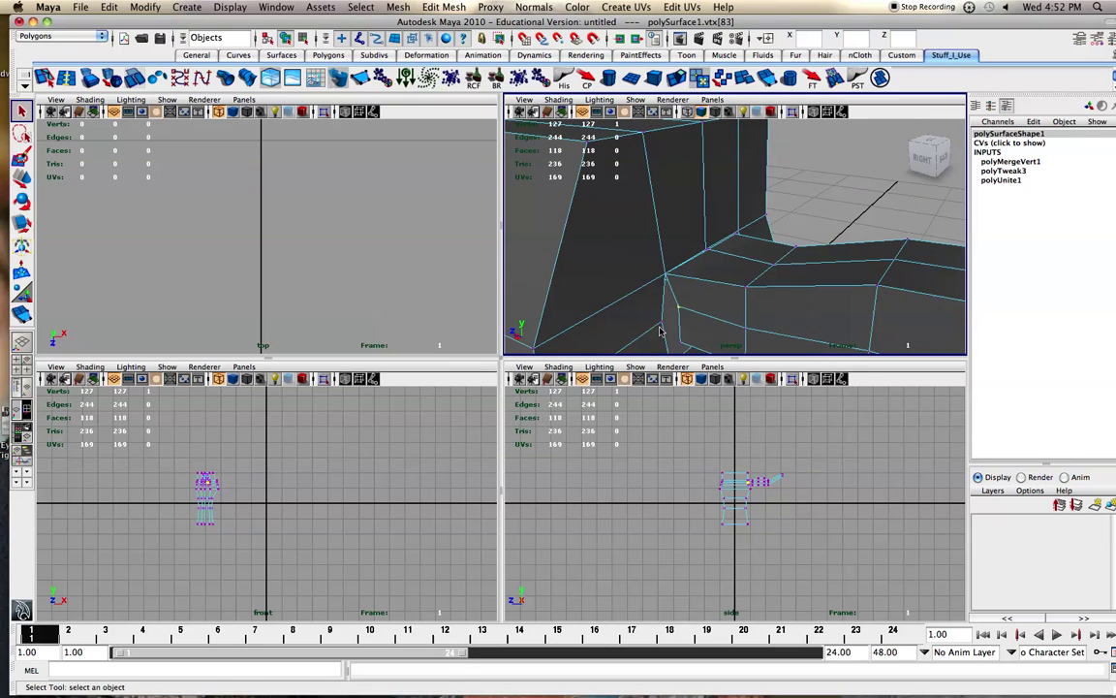
pyautogui.keyDown('shift'); pyautogui.click(662, 327); pyautogui.keyUp('shift')
pyautogui.click(534, 7)
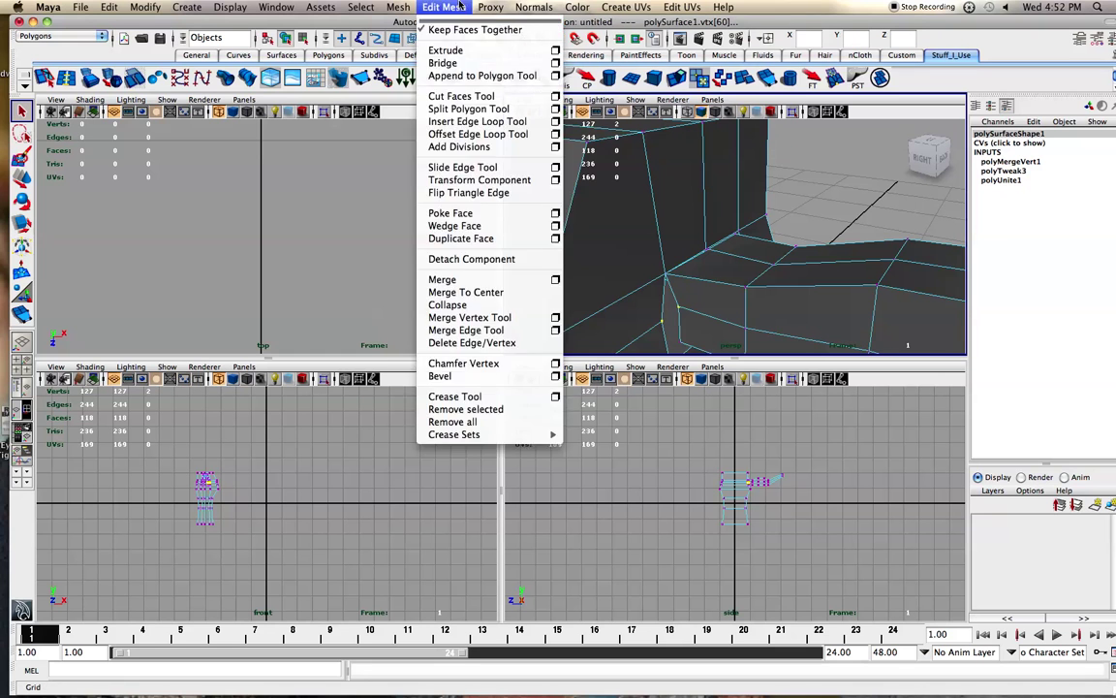
pyautogui.moveTo(409, 5)
pyautogui.moveTo(444, 7)
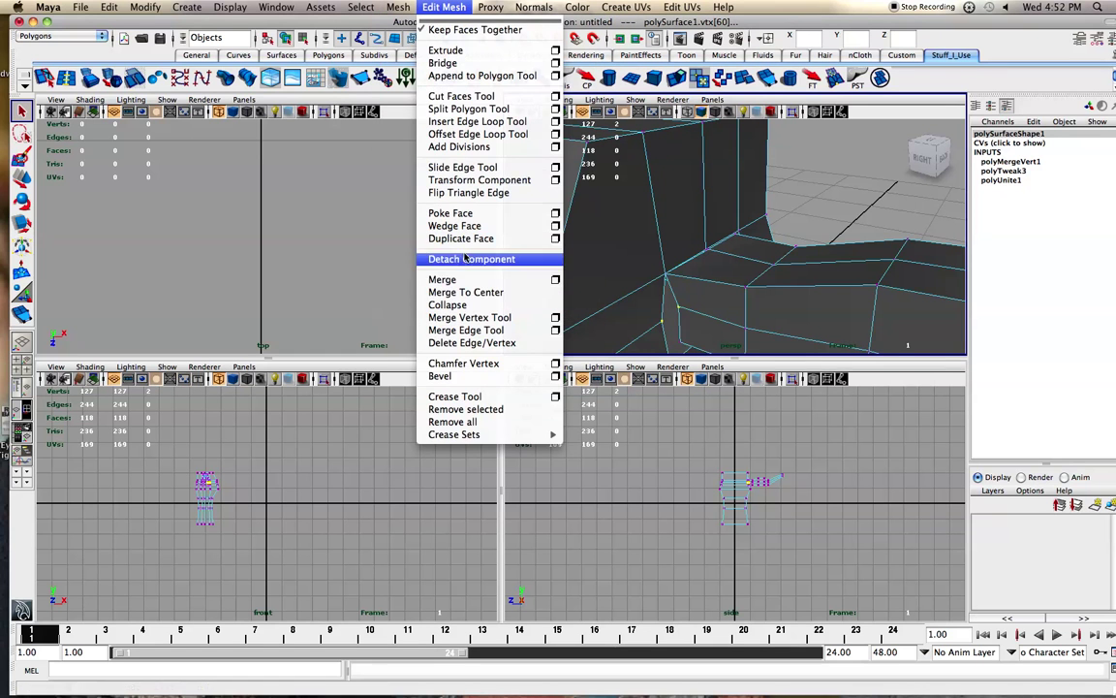
pyautogui.click(465, 291)
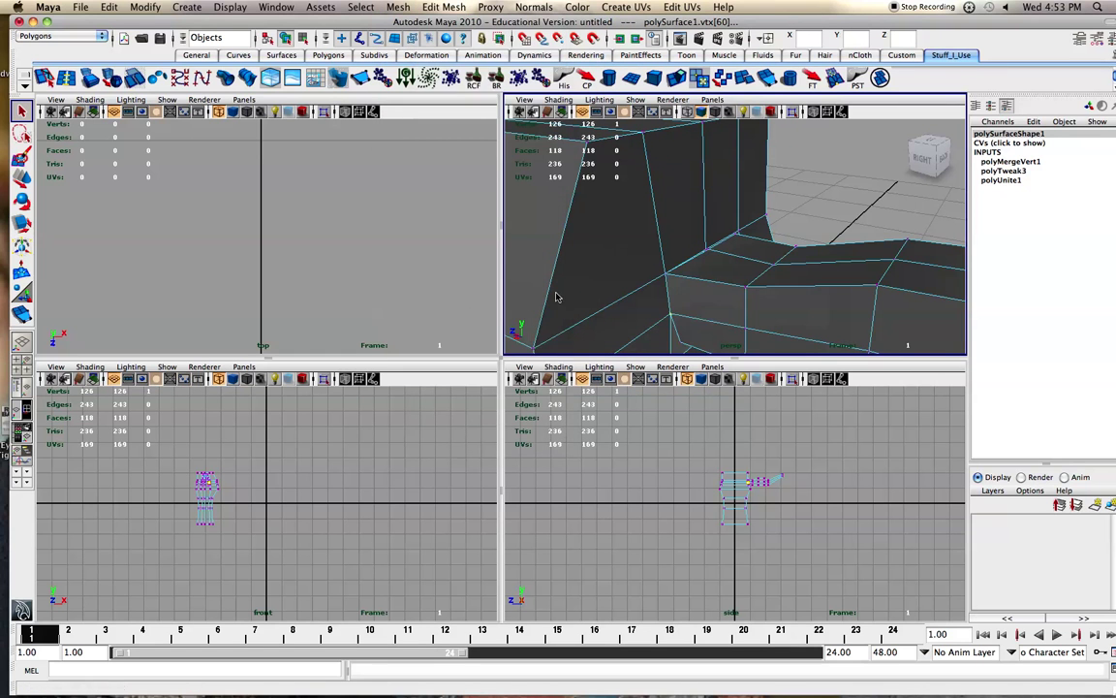
# Step: Select the merged upper corner vertex of the arm joint and adjust it slightly along Y
pyautogui.click(676, 272)
pyautogui.click(677, 270)
pyautogui.press('w')
pyautogui.moveTo(674, 232); pyautogui.dragTo(684, 244)
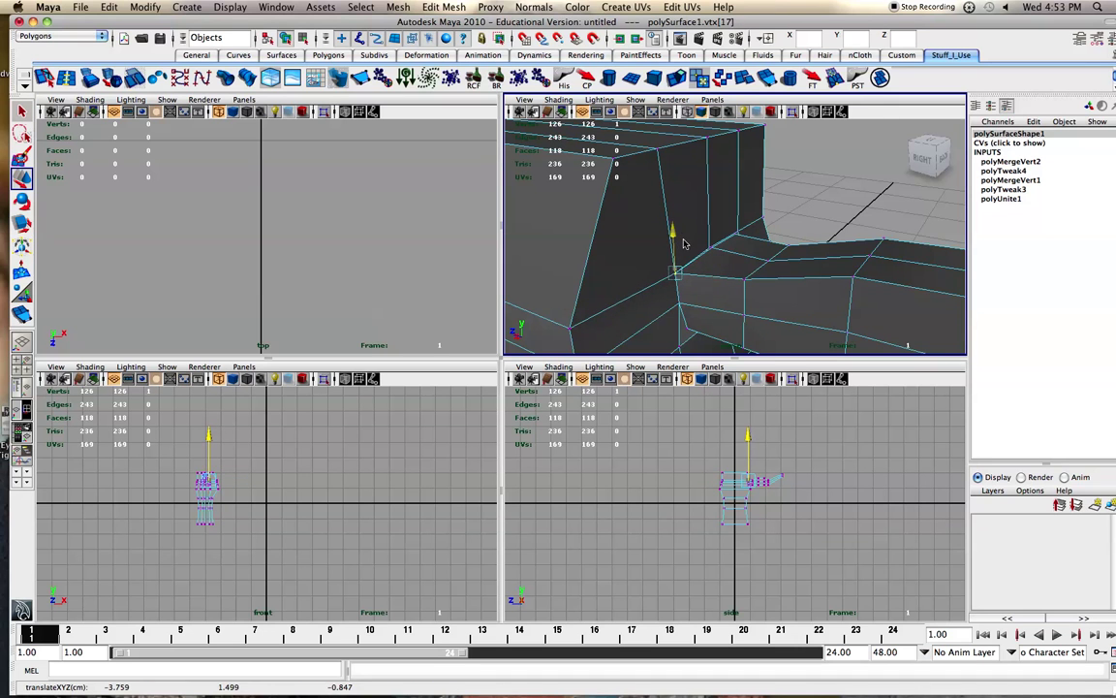
# Step: Merge the lower corner vertices of the arm and body to their center by repeating the last merge
pyautogui.scroll(-1, 688, 291)
pyautogui.scroll(1, 699, 310)
pyautogui.keyDown('alt'); pyautogui.moveTo(712, 229); pyautogui.dragTo(756, 134, button='middle'); pyautogui.keyUp('alt')
pyautogui.keyDown('alt'); pyautogui.moveTo(731, 315); pyautogui.dragTo(743, 234, button='middle'); pyautogui.keyUp('alt')
pyautogui.scroll(8, 748, 239)
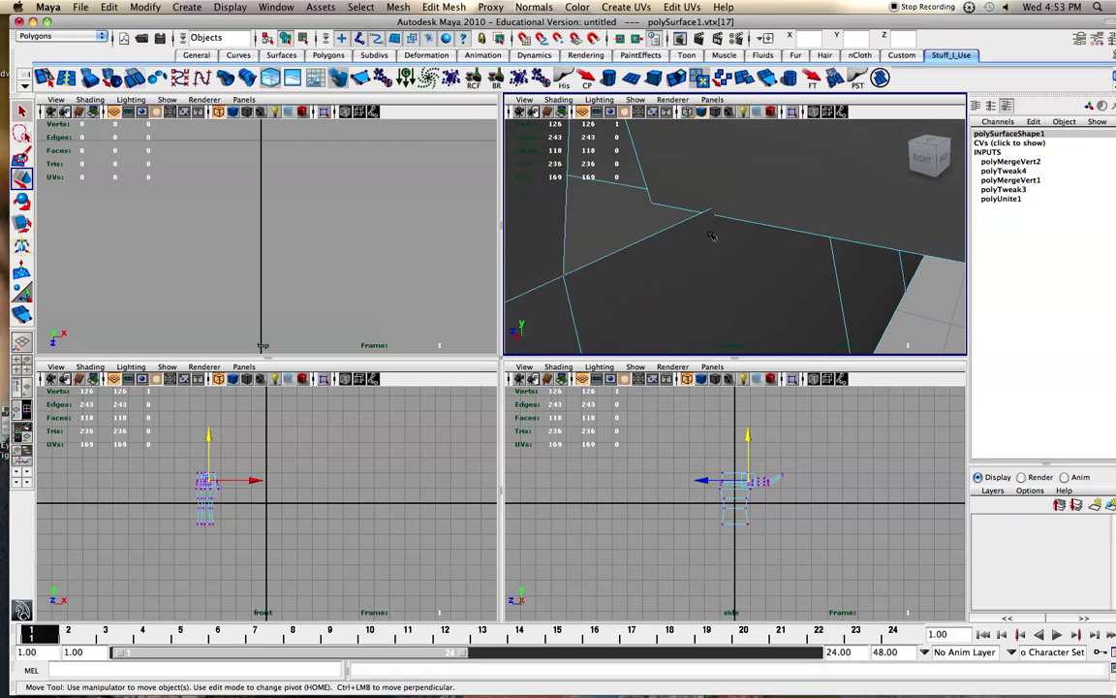
pyautogui.click(652, 203)
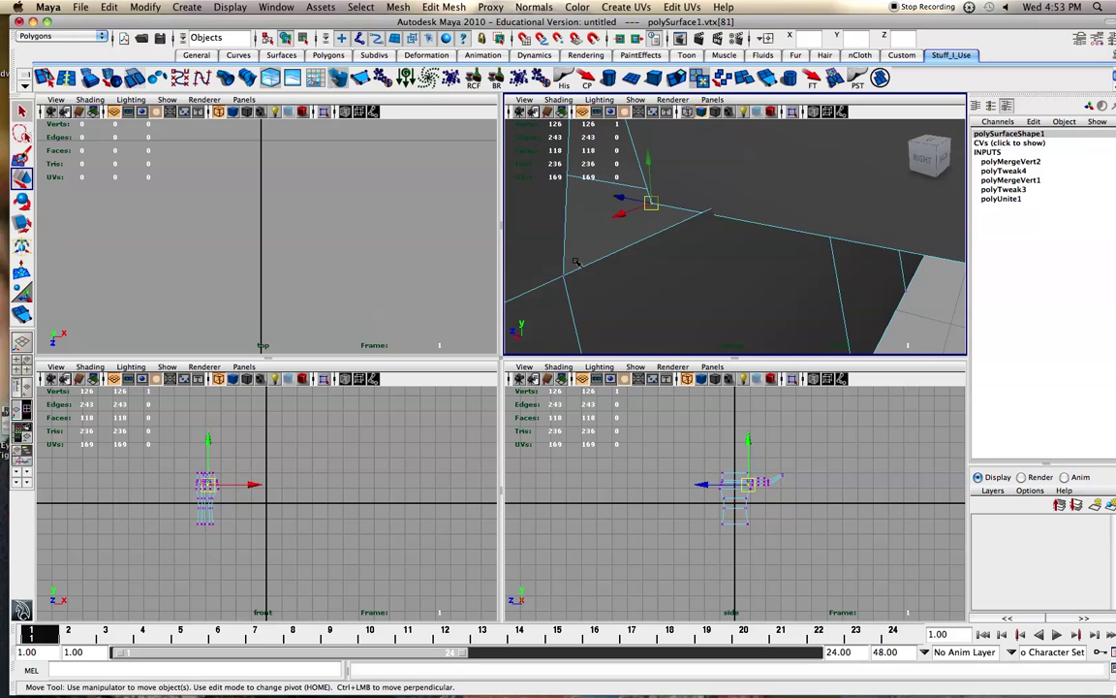
pyautogui.keyDown('shift'); pyautogui.click(564, 277); pyautogui.keyUp('shift')
pyautogui.press('g')
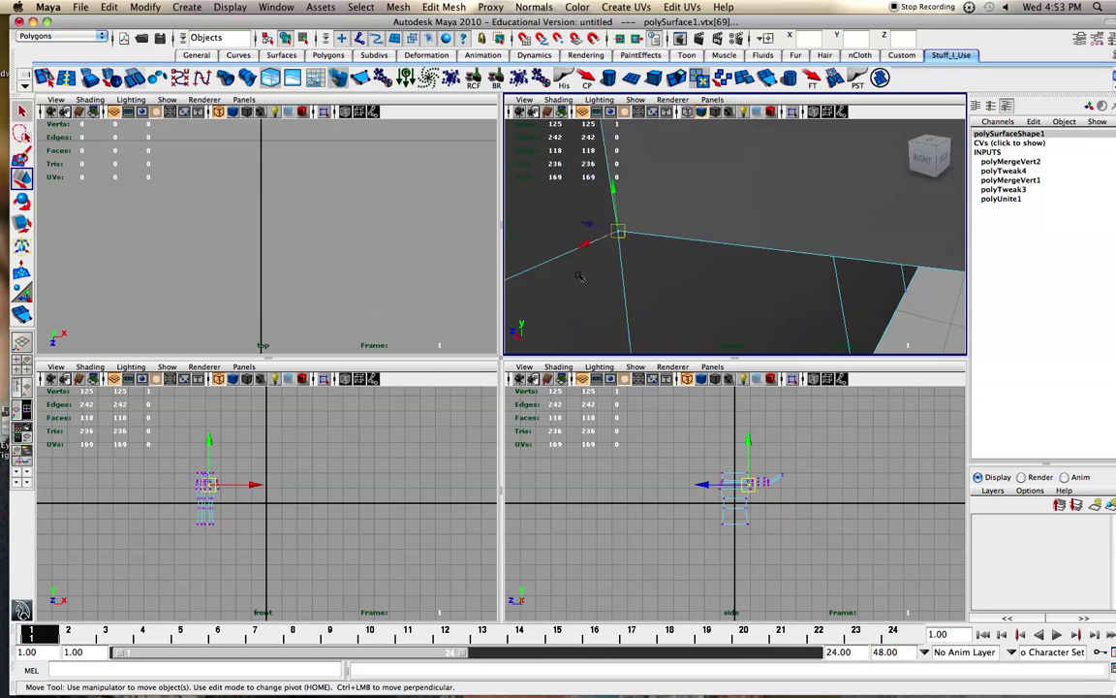
# Step: Create a new polygon cube at the origin and scale it down along Y into a flat slab
pyautogui.scroll(-10, 611, 257)
pyautogui.scroll(-8, 612, 258)
pyautogui.keyDown('alt'); pyautogui.moveTo(621, 252); pyautogui.dragTo(706, 255, button='middle'); pyautogui.keyUp('alt')
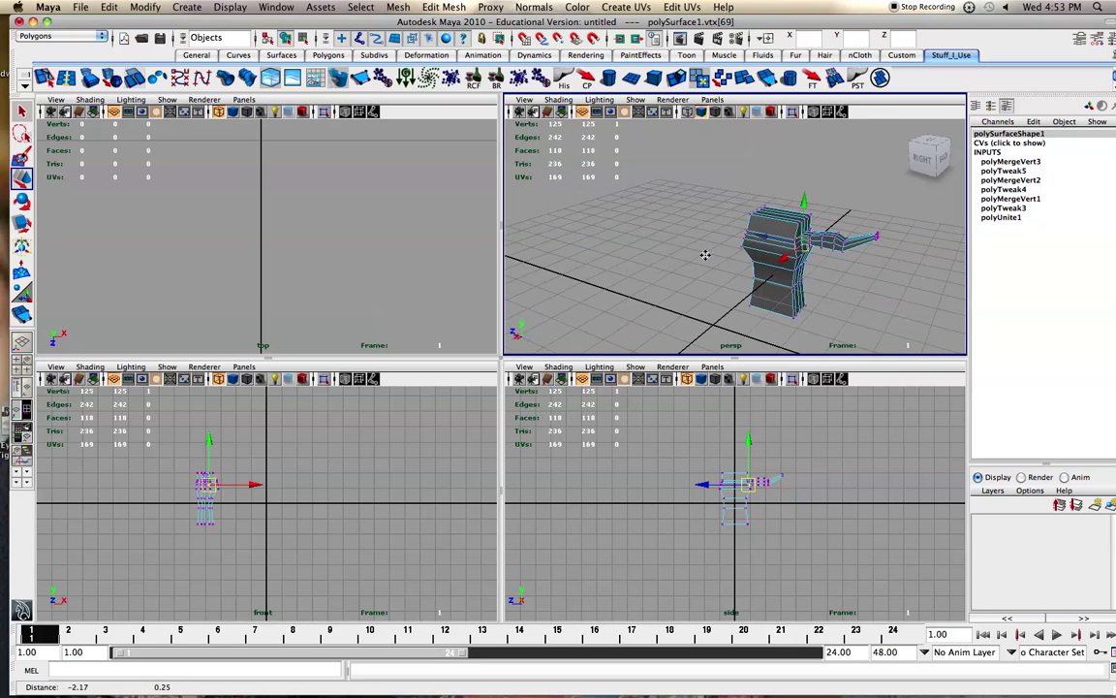
pyautogui.click(588, 74)
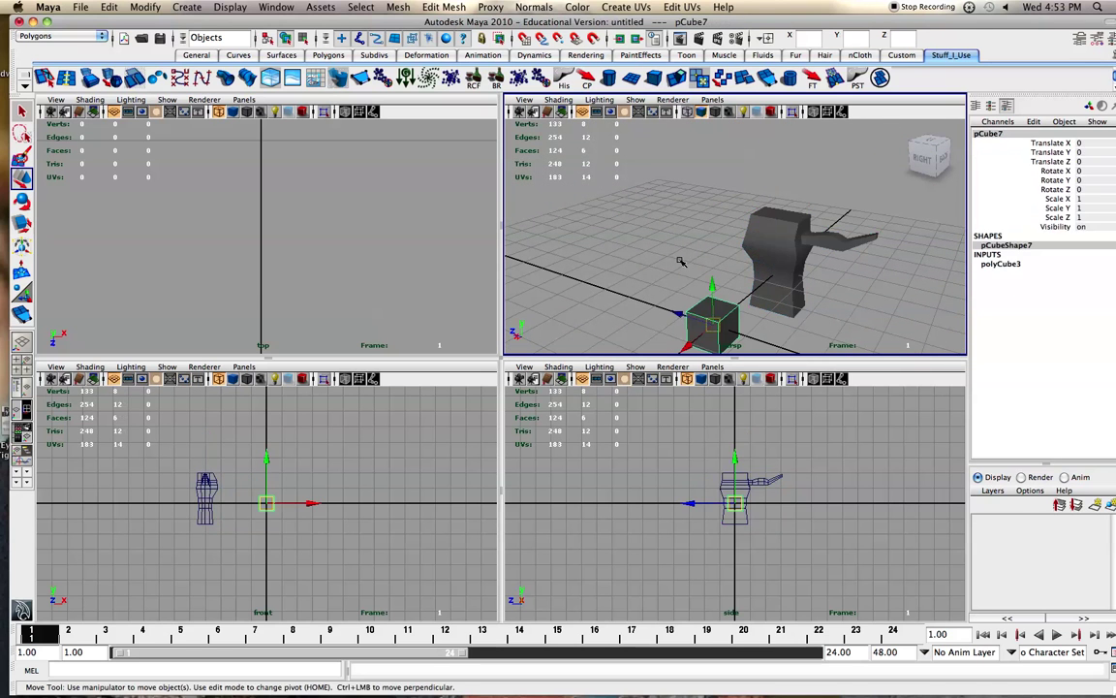
pyautogui.press('r')
pyautogui.moveTo(714, 276)
pyautogui.mouseDown()
pyautogui.moveTo(712, 328)
pyautogui.moveTo(719, 257)
pyautogui.mouseUp()
# Step: Insert four edge loops into the slab, one close to each of its sides
pyautogui.click(65, 78)
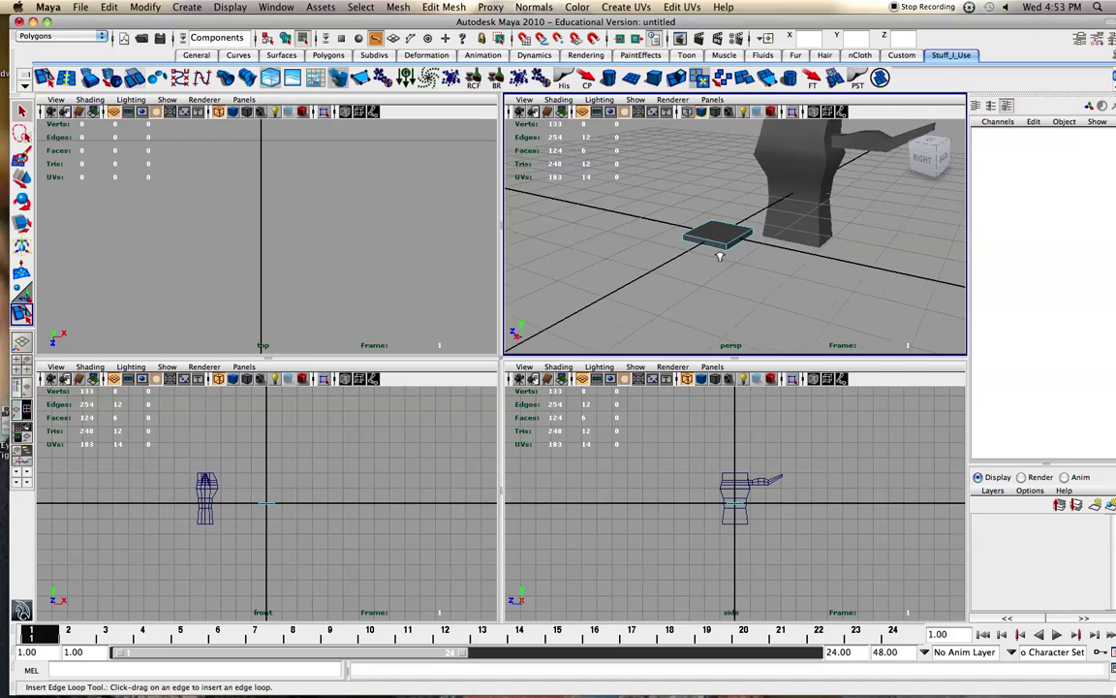
pyautogui.press('space')
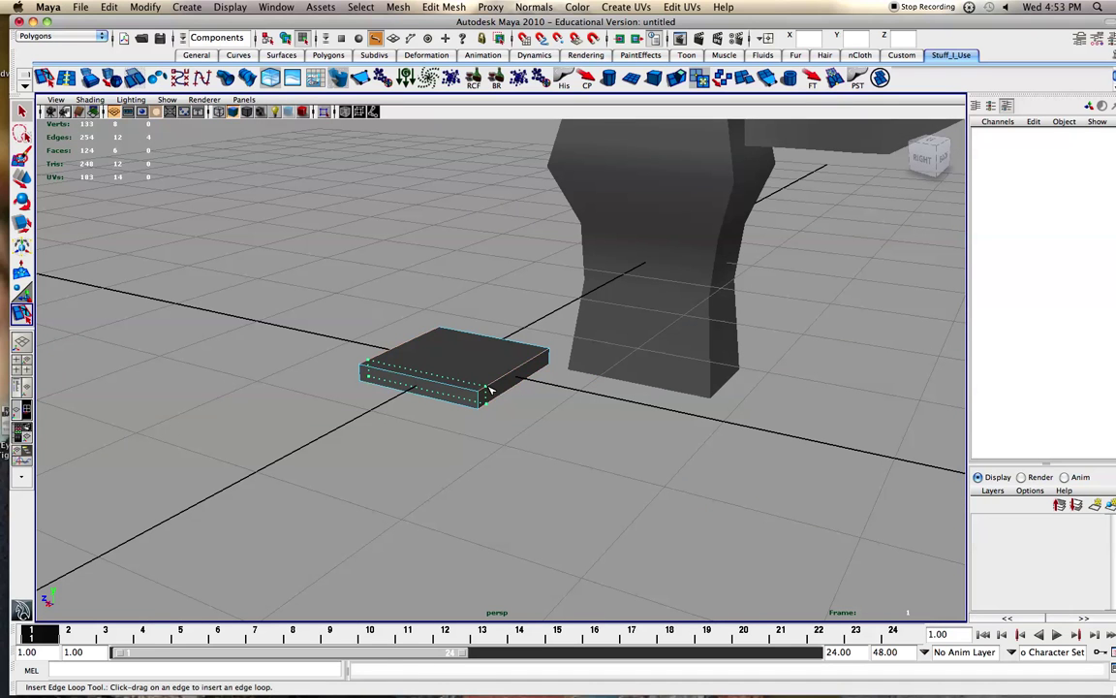
pyautogui.moveTo(491, 388); pyautogui.dragTo(492, 387)
pyautogui.moveTo(542, 358); pyautogui.dragTo(545, 357)
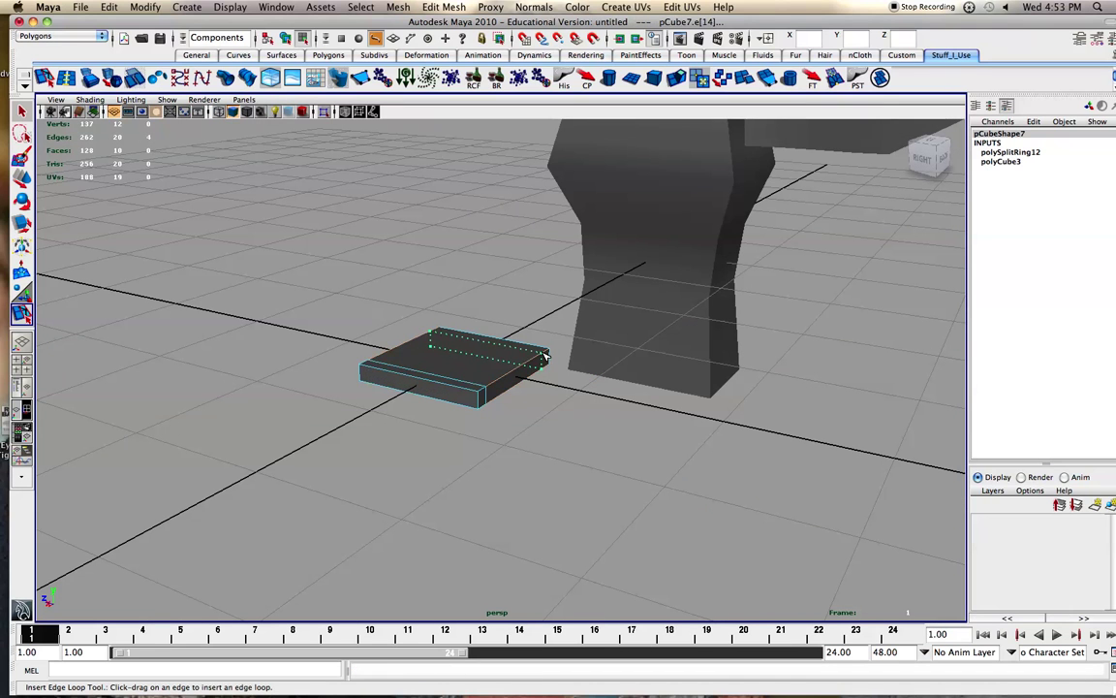
pyautogui.click(475, 387)
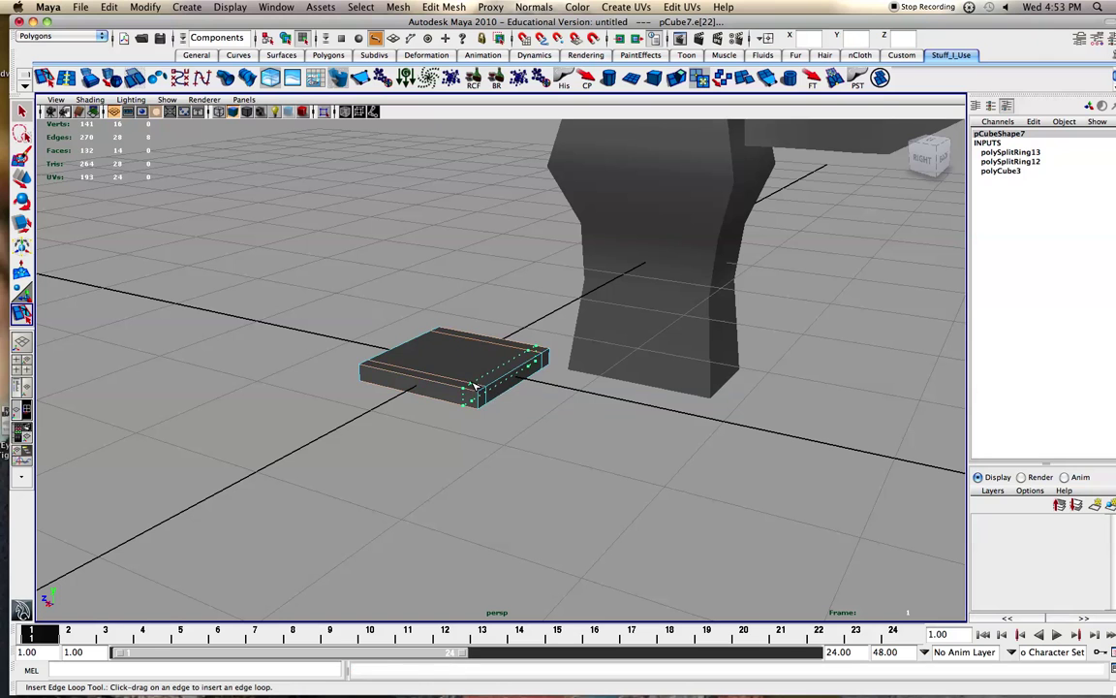
pyautogui.moveTo(374, 369); pyautogui.dragTo(376, 369)
pyautogui.press('q')
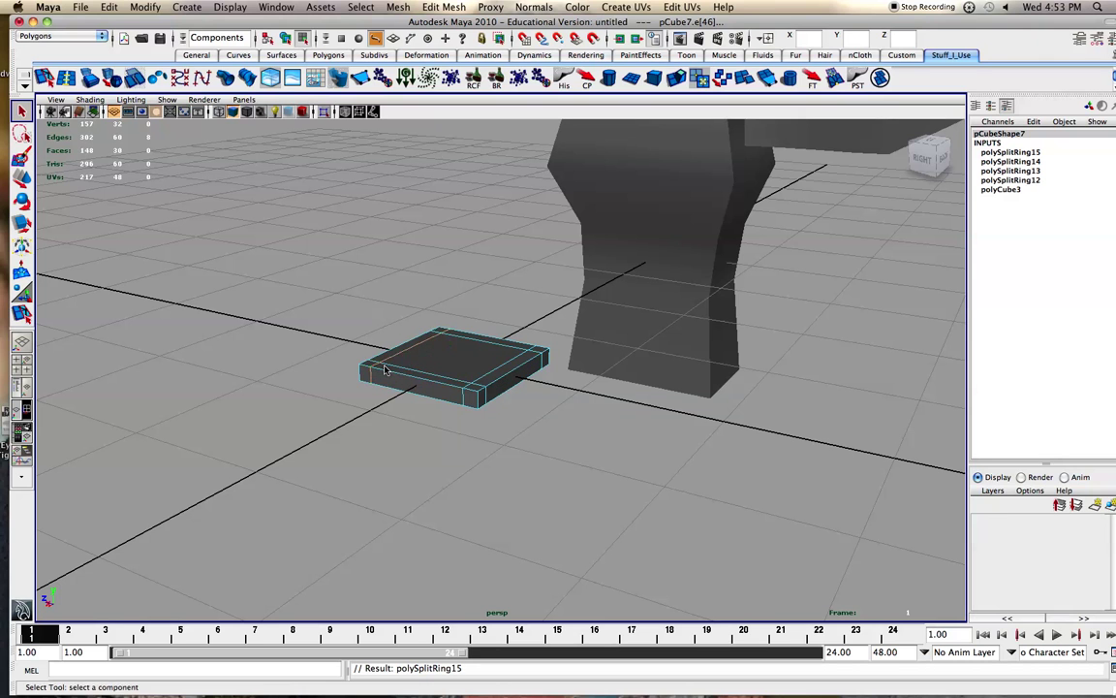
# Step: Extrude the slab's front top border face upward by 0.07 and scale it inward to about 0.82
pyautogui.moveTo(378, 367); pyautogui.dragTo(378, 391, button='right')
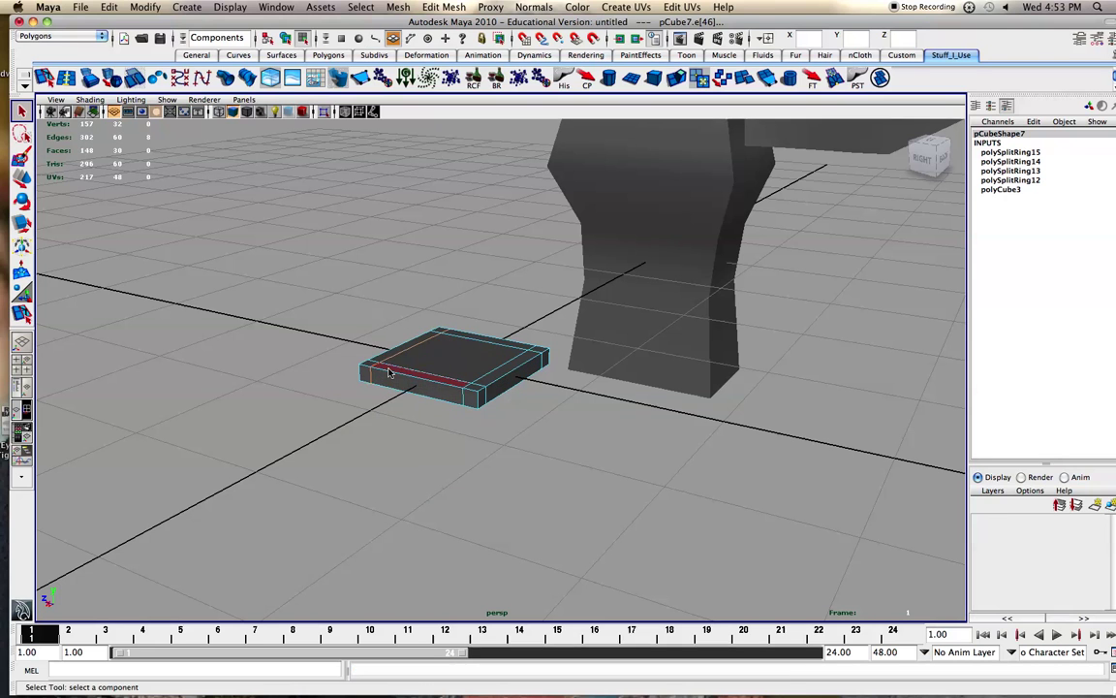
pyautogui.click(397, 379)
pyautogui.keyDown('alt'); pyautogui.moveTo(398, 377); pyautogui.dragTo(420, 387); pyautogui.keyUp('alt')
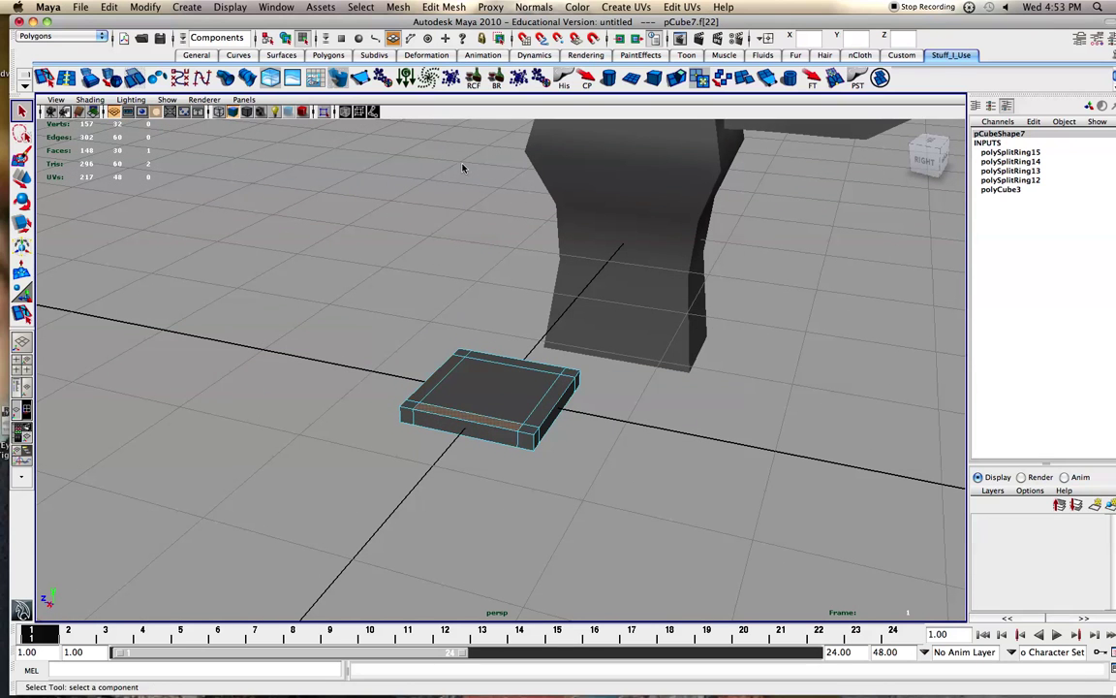
pyautogui.hotkey('ctrl', 'e')
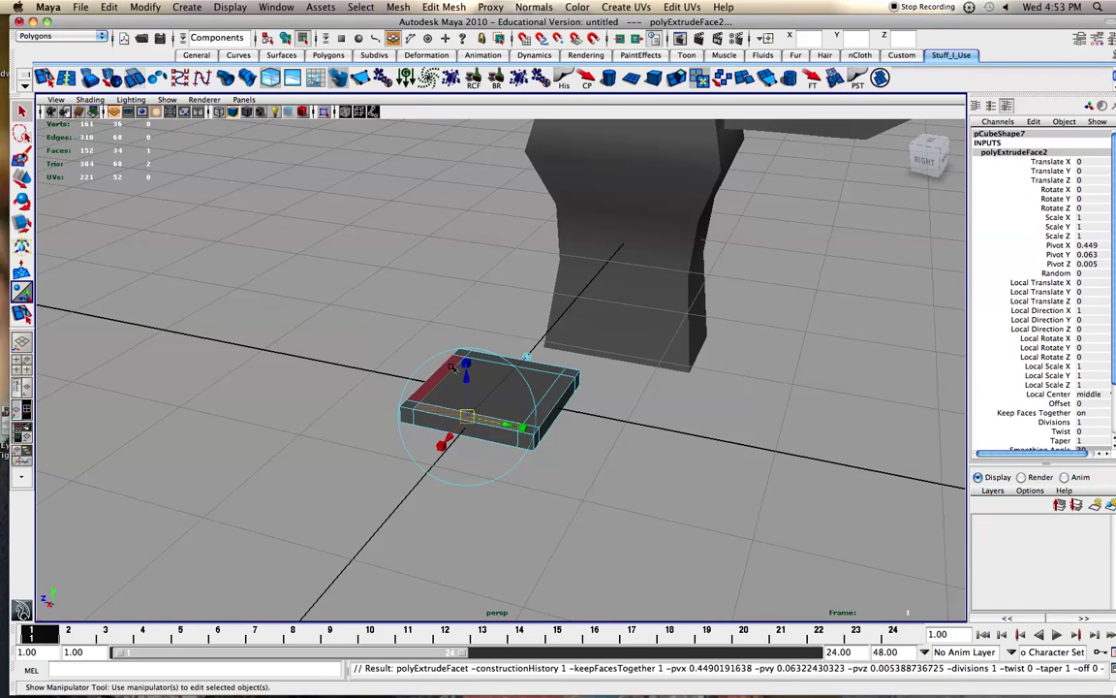
pyautogui.moveTo(466, 378); pyautogui.dragTo(450, 410)
pyautogui.keyDown('alt'); pyautogui.moveTo(450, 410); pyautogui.dragTo(516, 423, button='right'); pyautogui.keyUp('alt')
pyautogui.scroll(5, 516, 424)
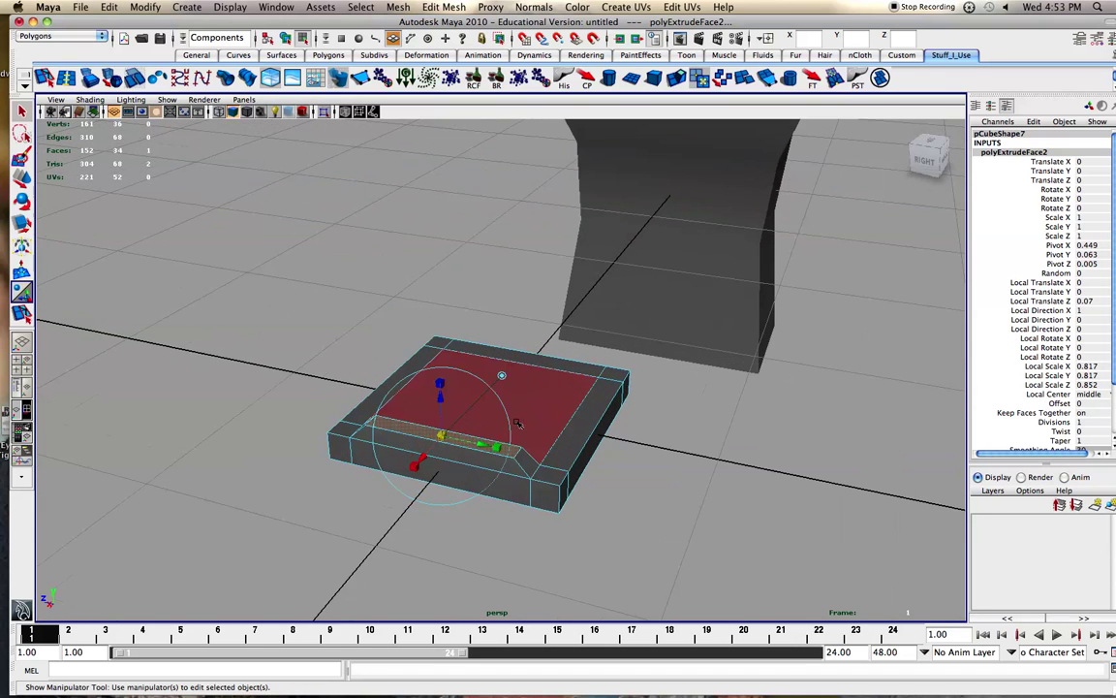
# Step: Extrude the small corner face beside the raised strip upward by 0.083 and scale its top down
pyautogui.click(551, 477)
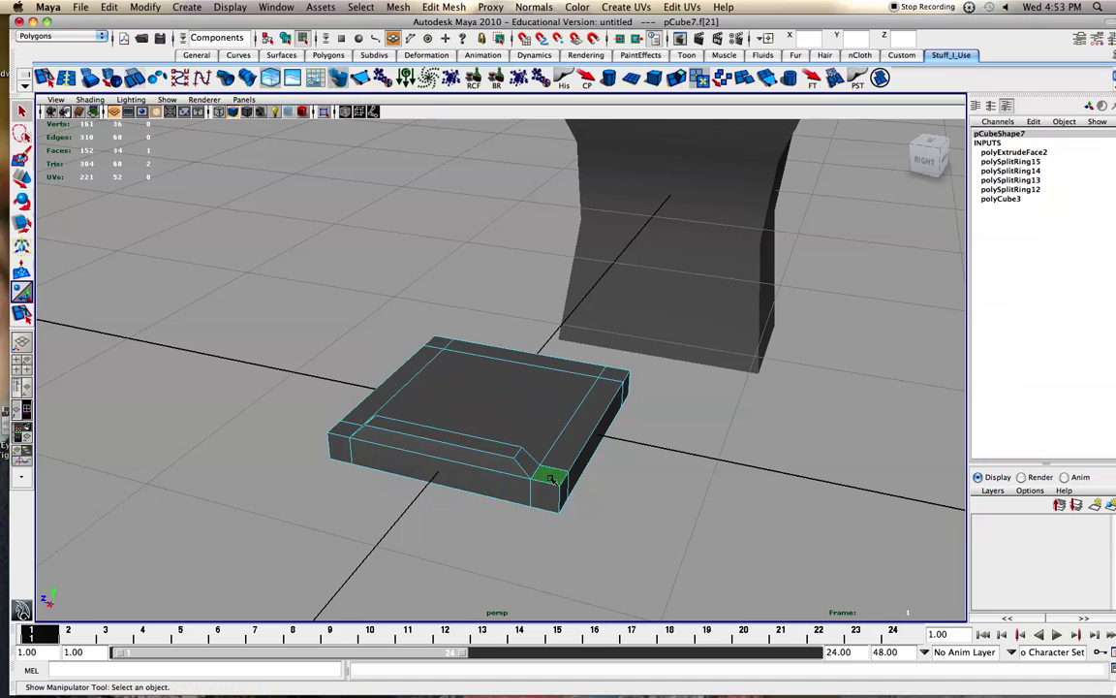
pyautogui.click(677, 78)
pyautogui.moveTo(552, 443)
pyautogui.mouseDown()
pyautogui.moveTo(552, 424)
pyautogui.moveTo(551, 461)
pyautogui.mouseUp()
pyautogui.press('r')
# Step: Merge the facing front top vertices of the raised strip and the corner block to their center
pyautogui.keyDown('alt'); pyautogui.moveTo(551, 461); pyautogui.dragTo(559, 417, button='middle'); pyautogui.keyUp('alt')
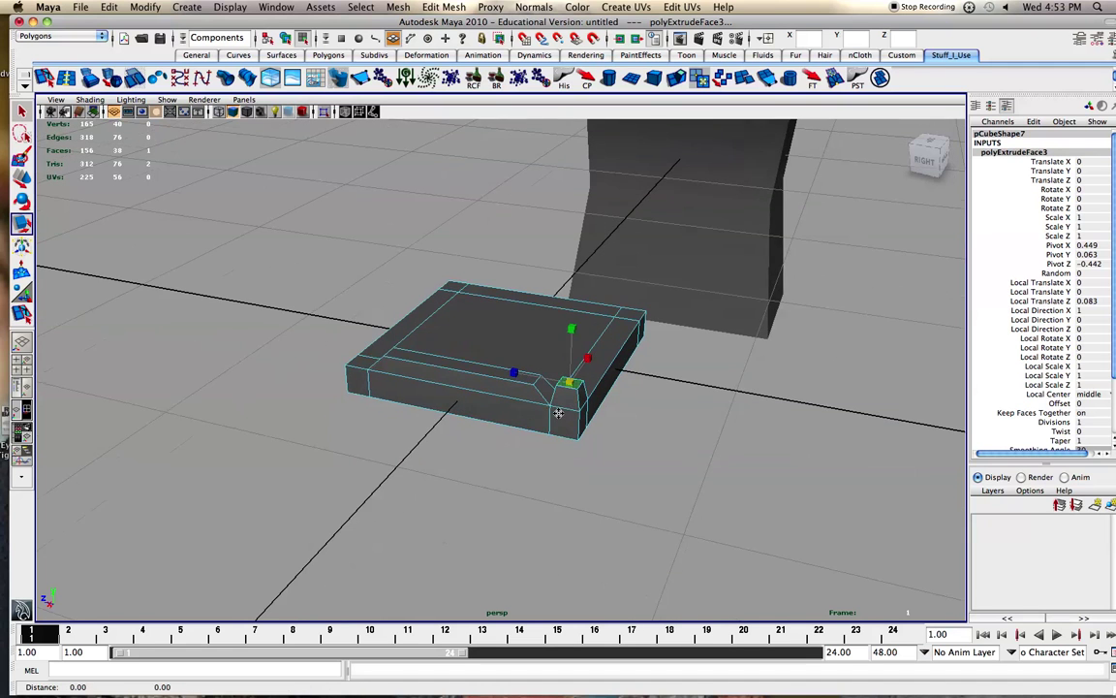
pyautogui.scroll(8, 557, 416)
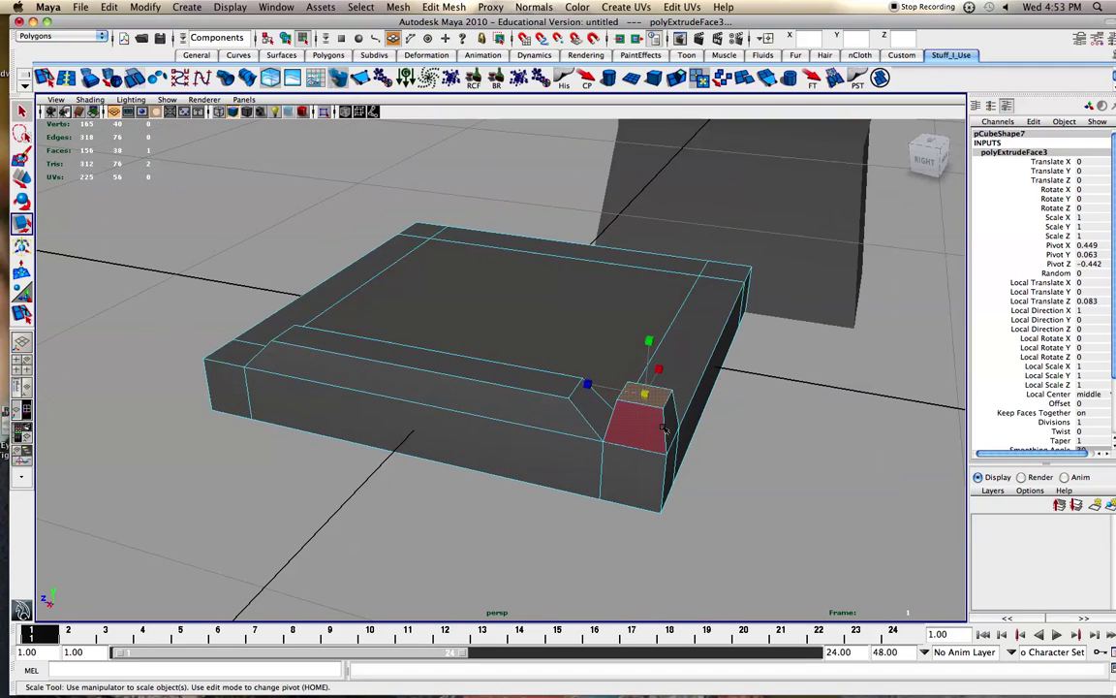
pyautogui.keyDown('alt'); pyautogui.moveTo(629, 419); pyautogui.dragTo(610, 438, button='middle'); pyautogui.keyUp('alt')
pyautogui.moveTo(602, 429)
pyautogui.mouseDown(button='right')
pyautogui.moveTo(562, 430)
pyautogui.moveTo(593, 428)
pyautogui.mouseUp(button='right')
pyautogui.click(594, 427)
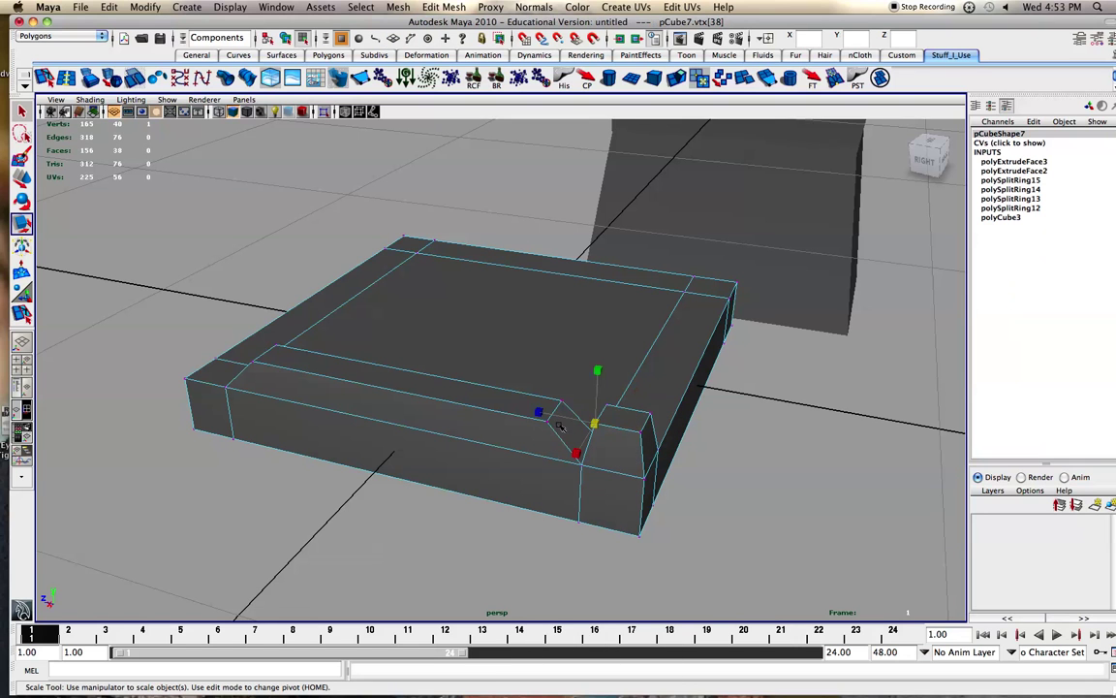
pyautogui.click(436, 7)
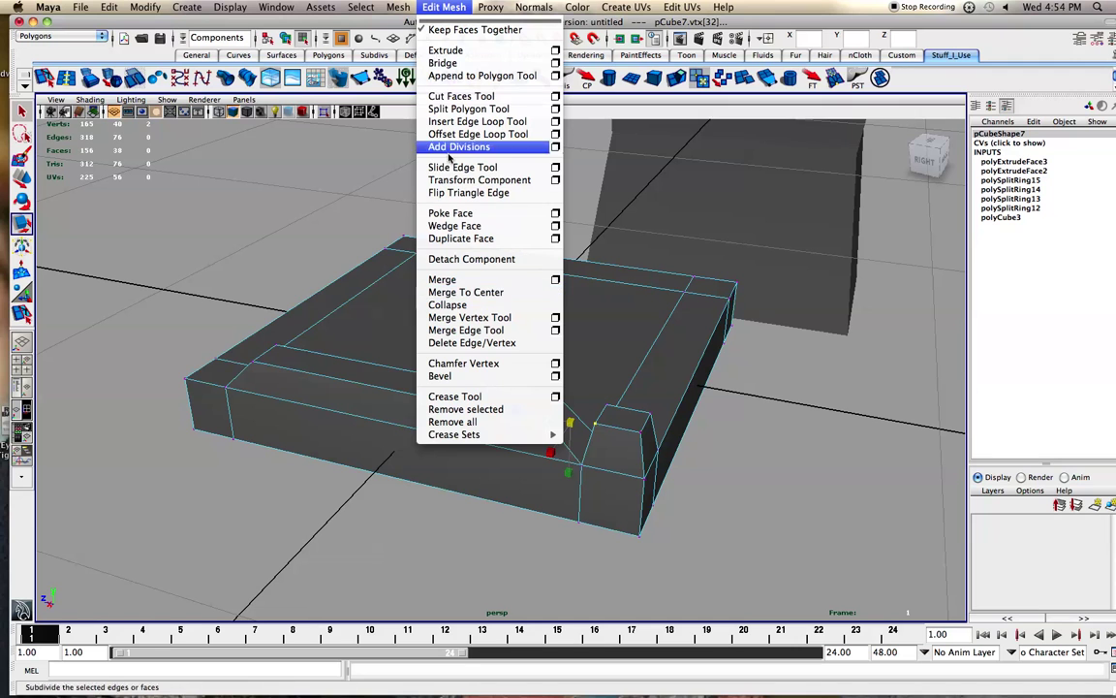
pyautogui.click(464, 292)
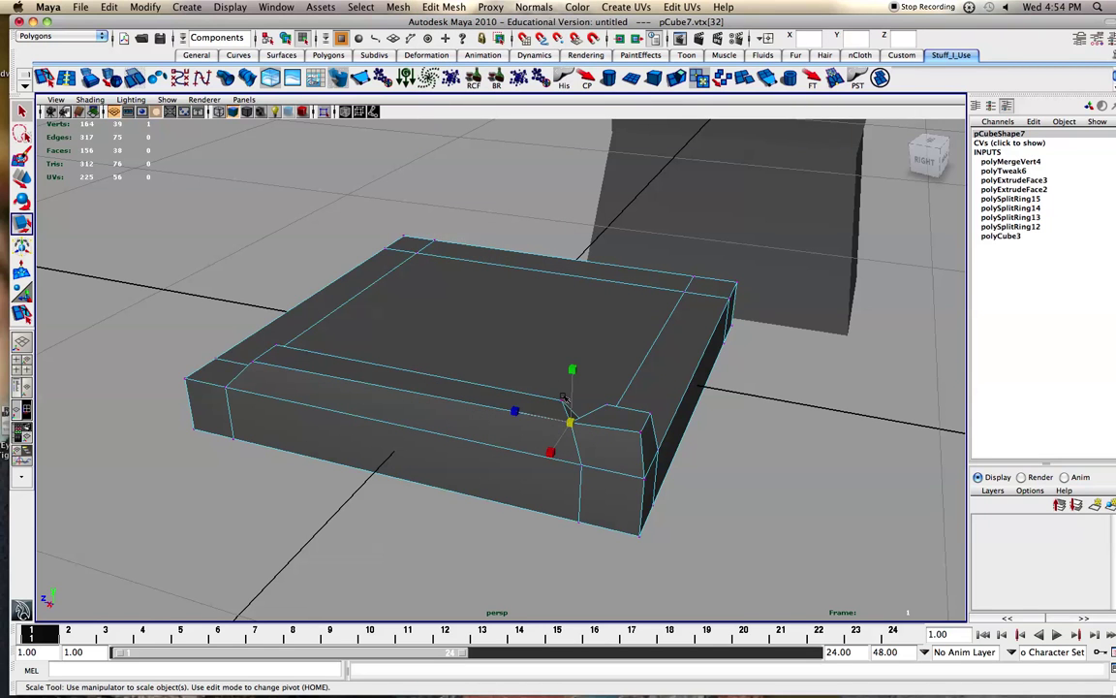
# Step: Merge the facing rear top vertices of the raised strip and the corner block to their center
pyautogui.click(606, 405)
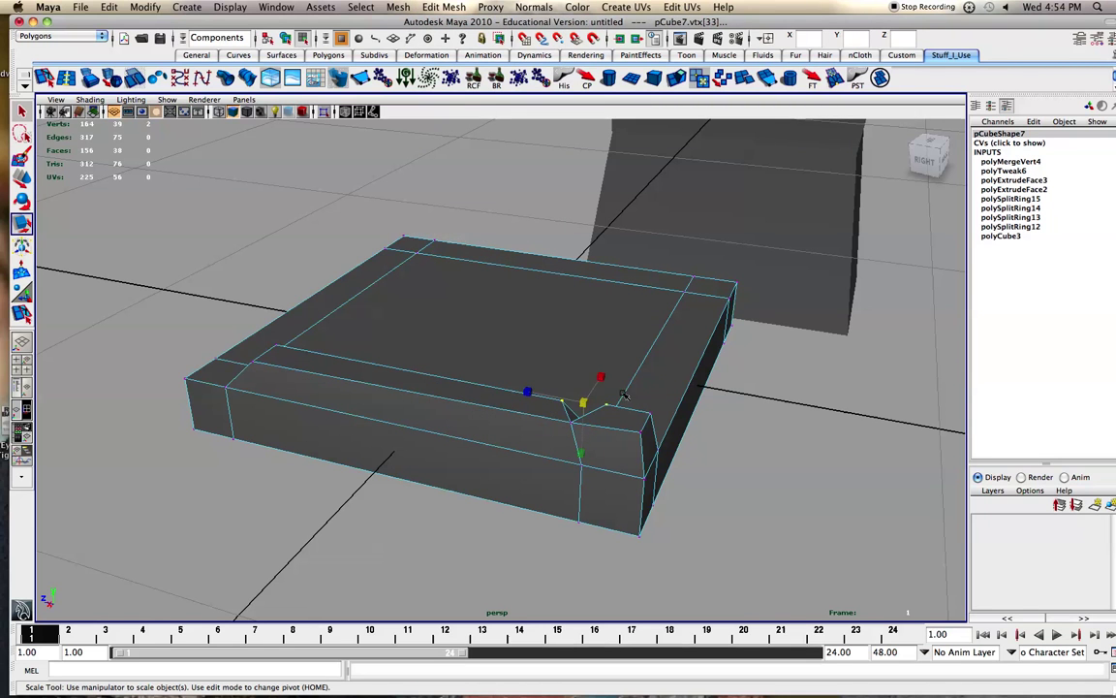
pyautogui.click(403, 7)
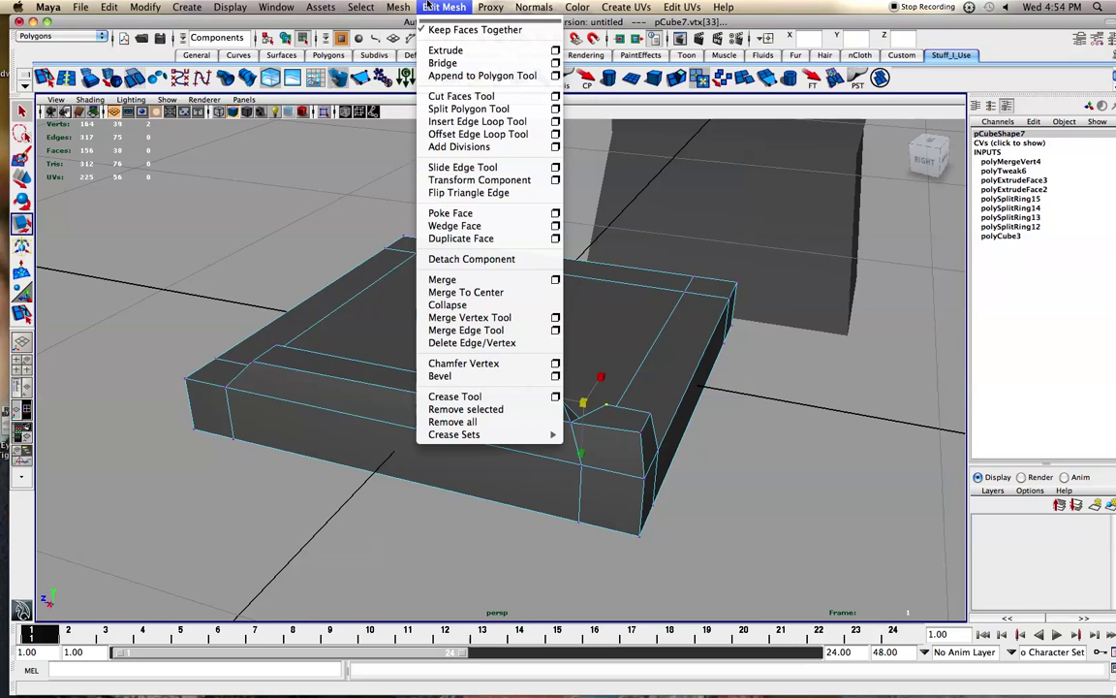
pyautogui.click(445, 292)
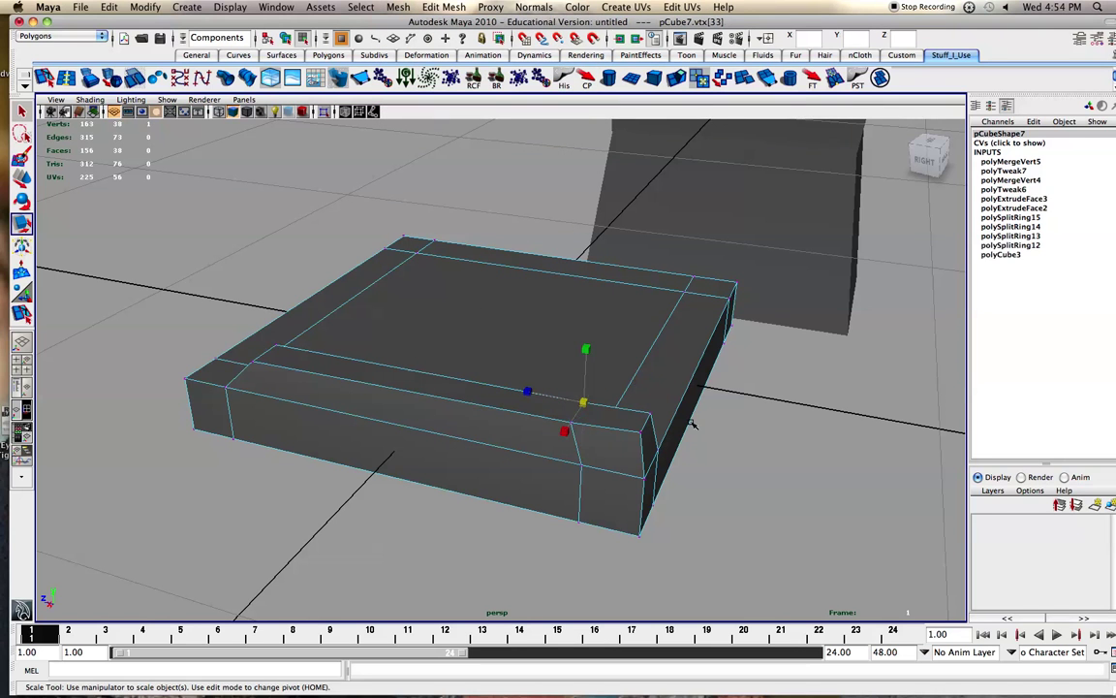
# Step: Return the slab to object selection mode and delete the whole slab from the scene
pyautogui.click(623, 390)
pyautogui.scroll(-5, 623, 393)
pyautogui.keyDown('alt'); pyautogui.moveTo(623, 392); pyautogui.dragTo(546, 358); pyautogui.keyUp('alt')
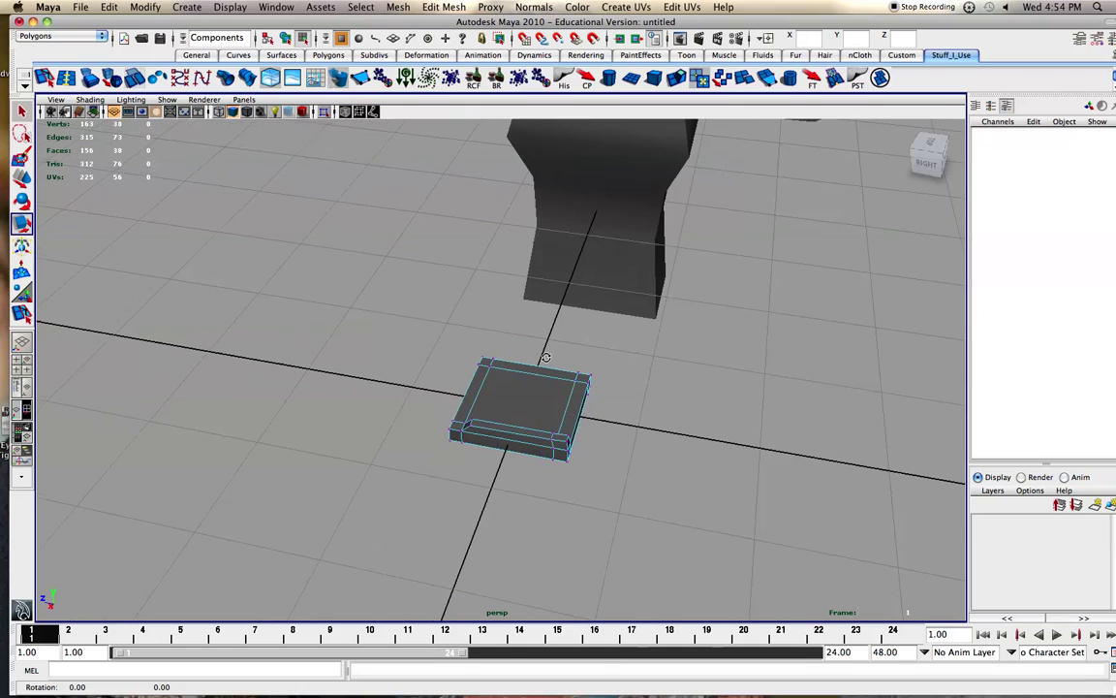
pyautogui.keyDown('alt'); pyautogui.moveTo(546, 359); pyautogui.dragTo(543, 387, button='middle'); pyautogui.keyUp('alt')
pyautogui.rightClick(532, 428)
pyautogui.moveTo(532, 428); pyautogui.dragTo(581, 412, button='right')
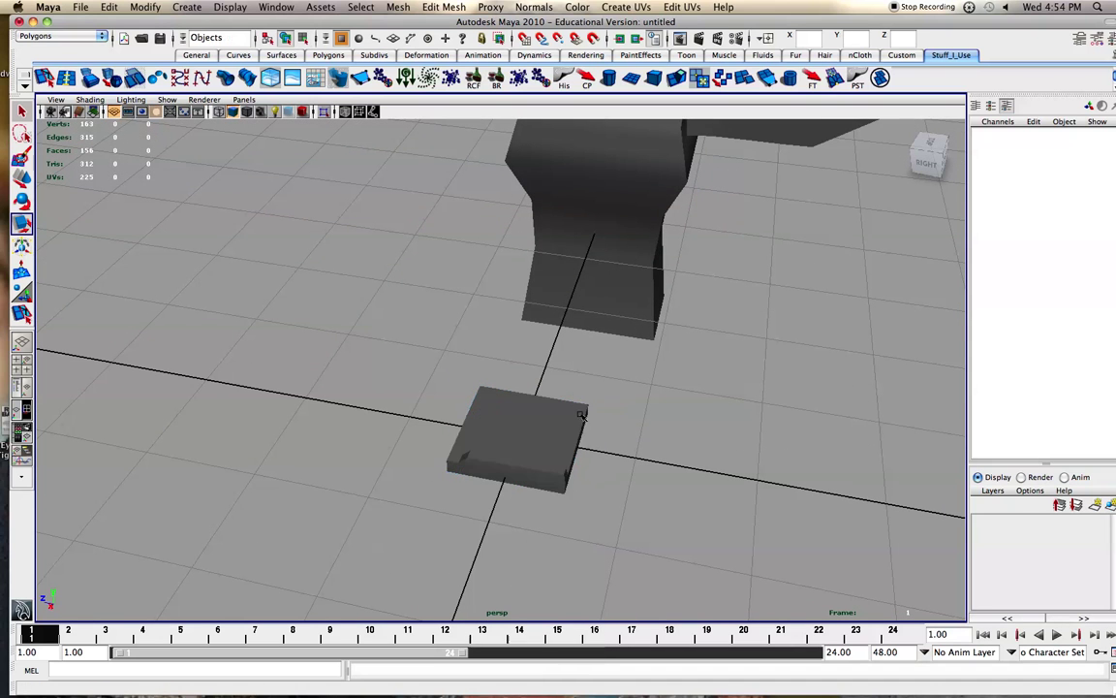
pyautogui.click(547, 427)
pyautogui.press('Delete')
# Step: Select the combined body-and-arm mesh as a whole object
pyautogui.scroll(-5, 584, 317)
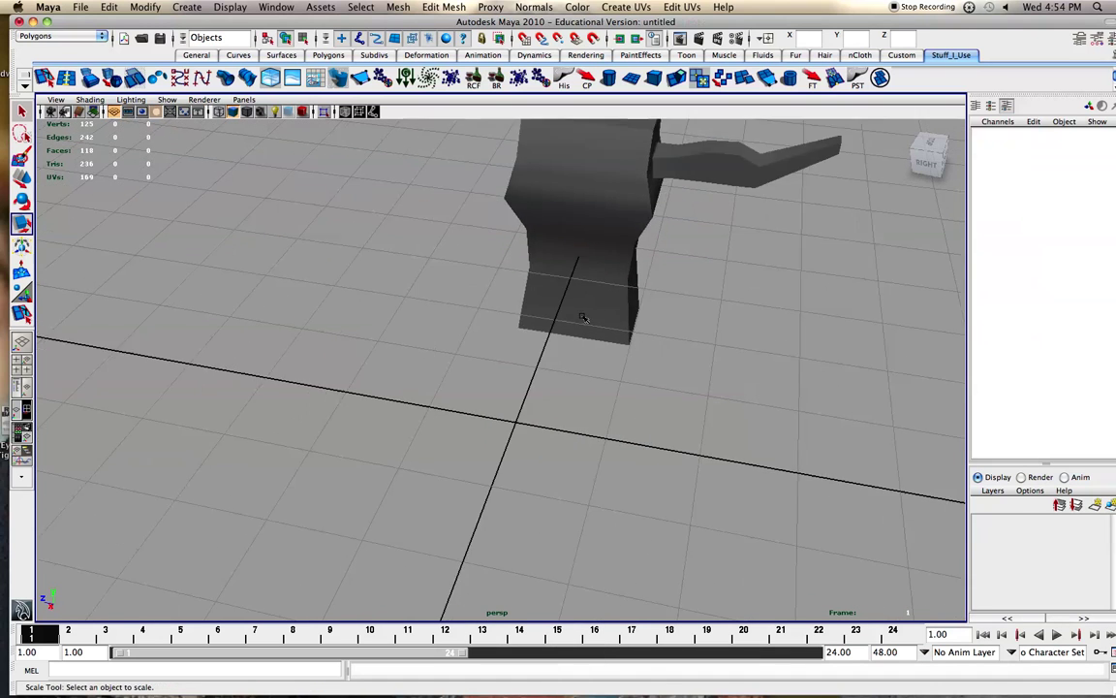
pyautogui.keyDown('alt'); pyautogui.moveTo(570, 218); pyautogui.dragTo(485, 371, button='middle'); pyautogui.keyUp('alt')
pyautogui.scroll(3, 548, 289)
pyautogui.scroll(2, 548, 289)
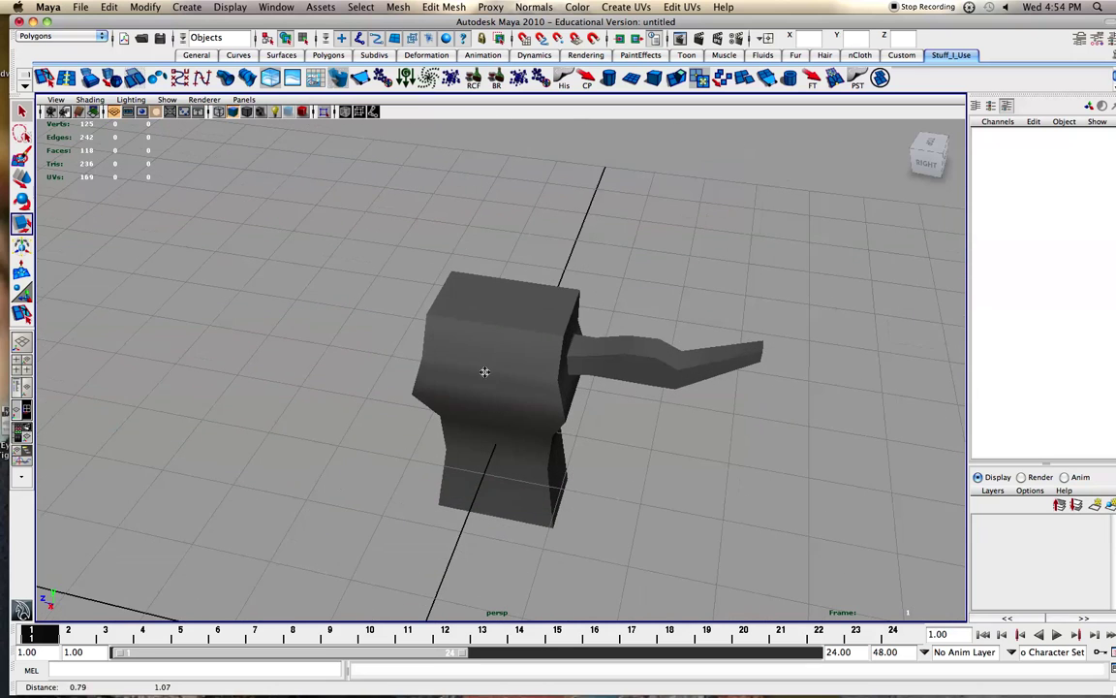
pyautogui.moveTo(490, 371)
pyautogui.keyDown('alt'); pyautogui.mouseDown()
pyautogui.moveTo(461, 357)
pyautogui.moveTo(501, 359)
pyautogui.mouseUp(); pyautogui.keyUp('alt')
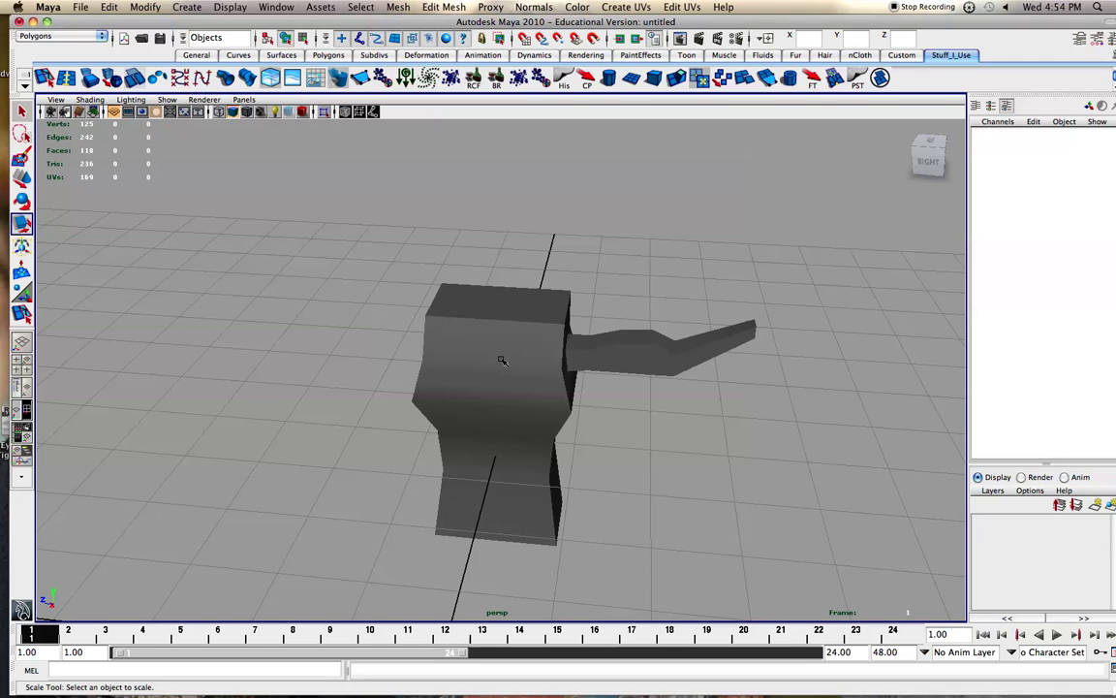
pyautogui.click(572, 368)
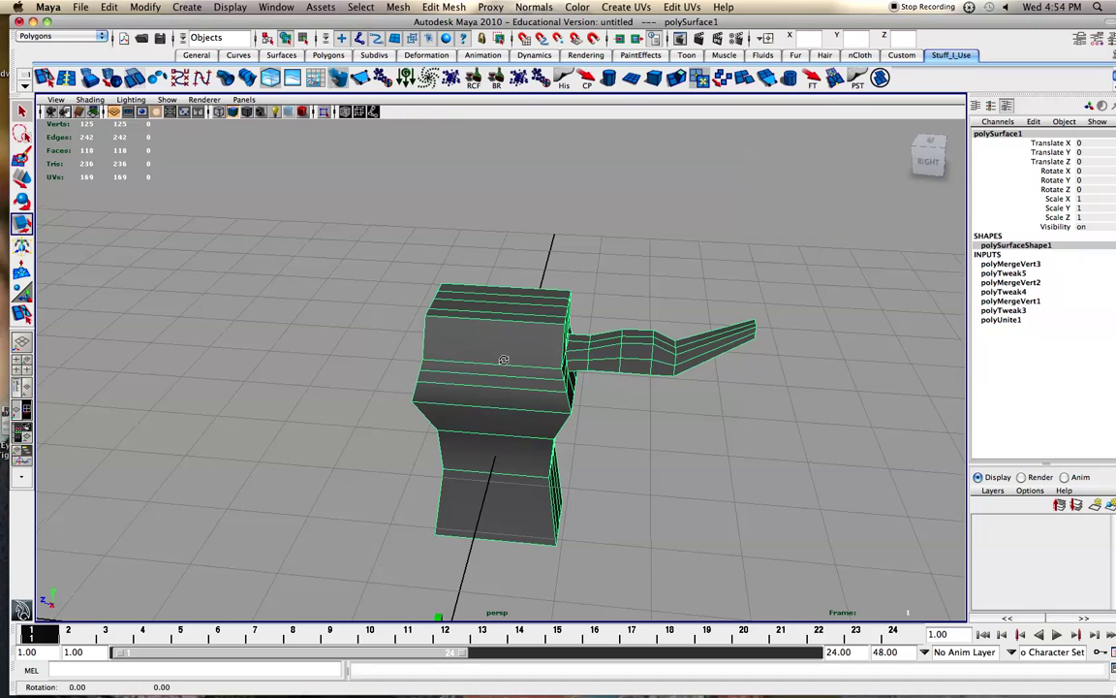